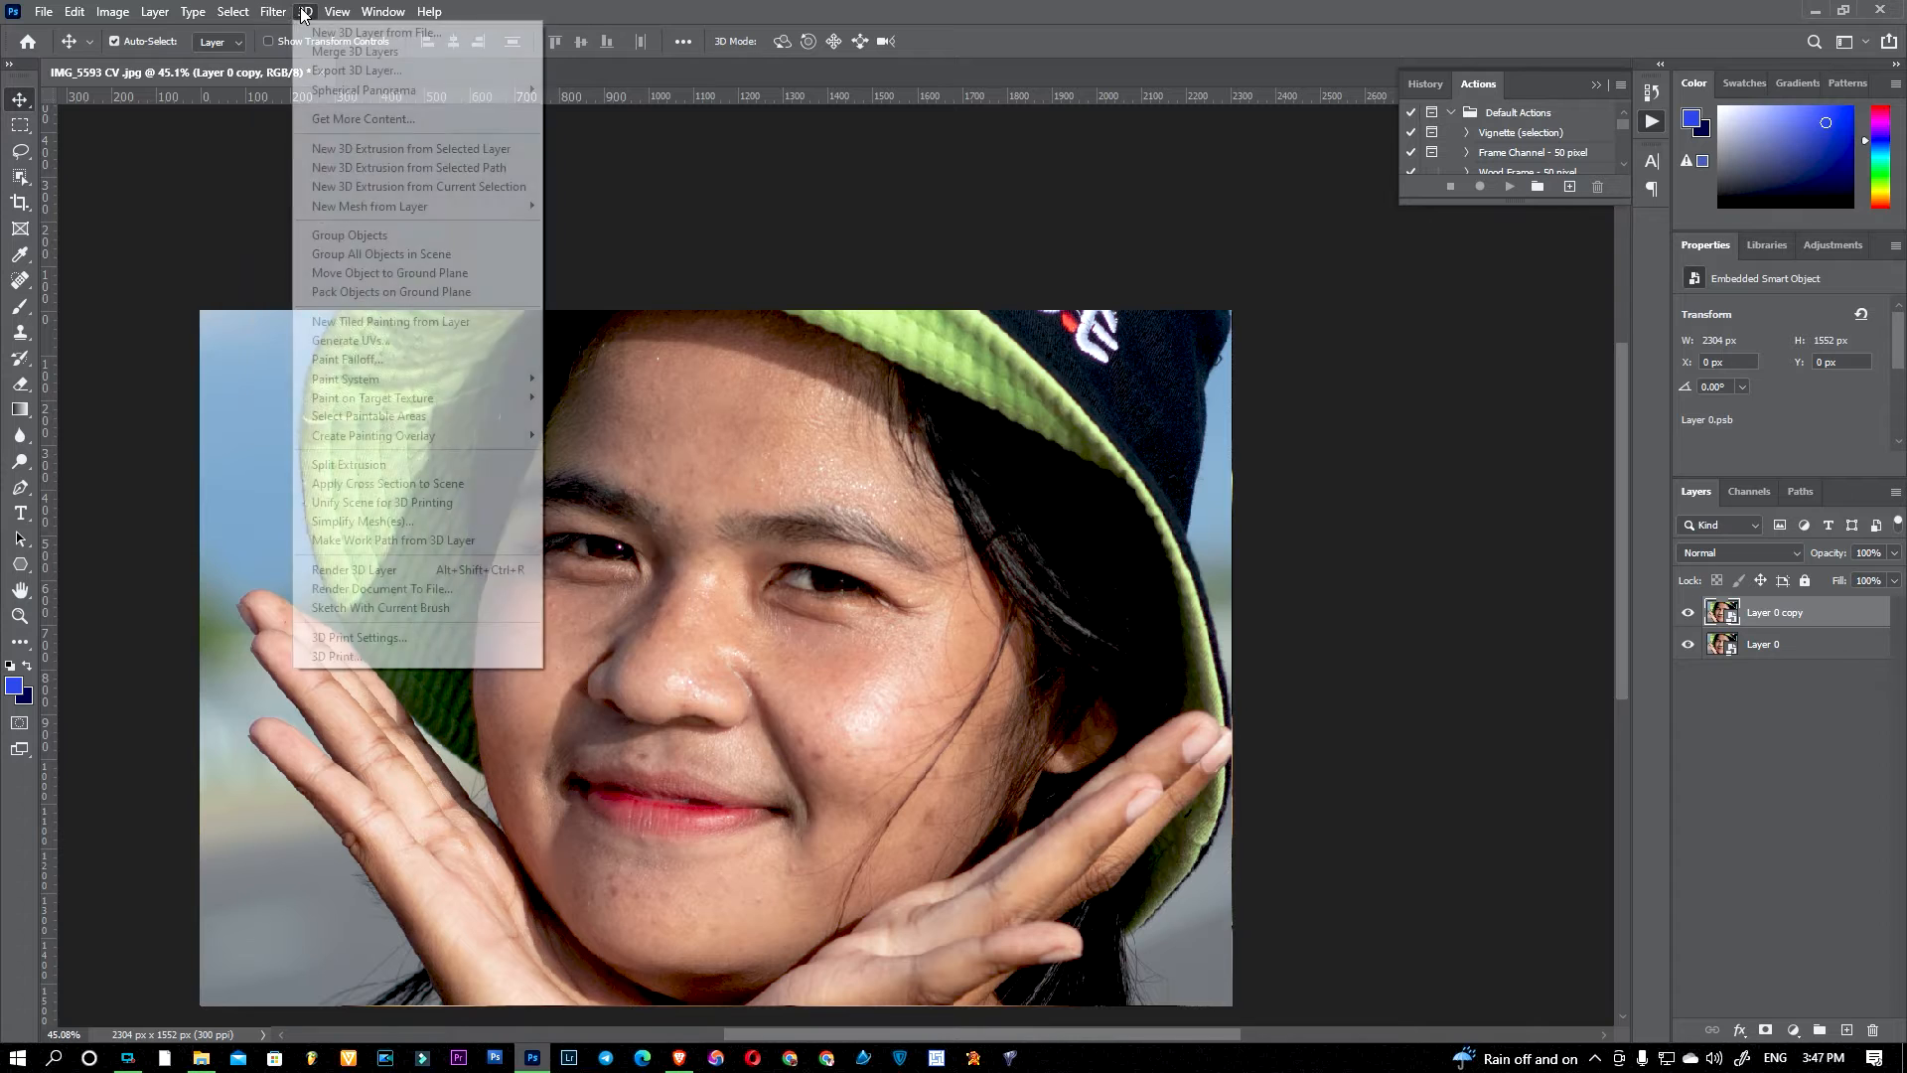
Step: Open the Surface Blur filter for Layer 0 copy and zoom its preview to 17% so the face fits
mouse_move(392, 273)
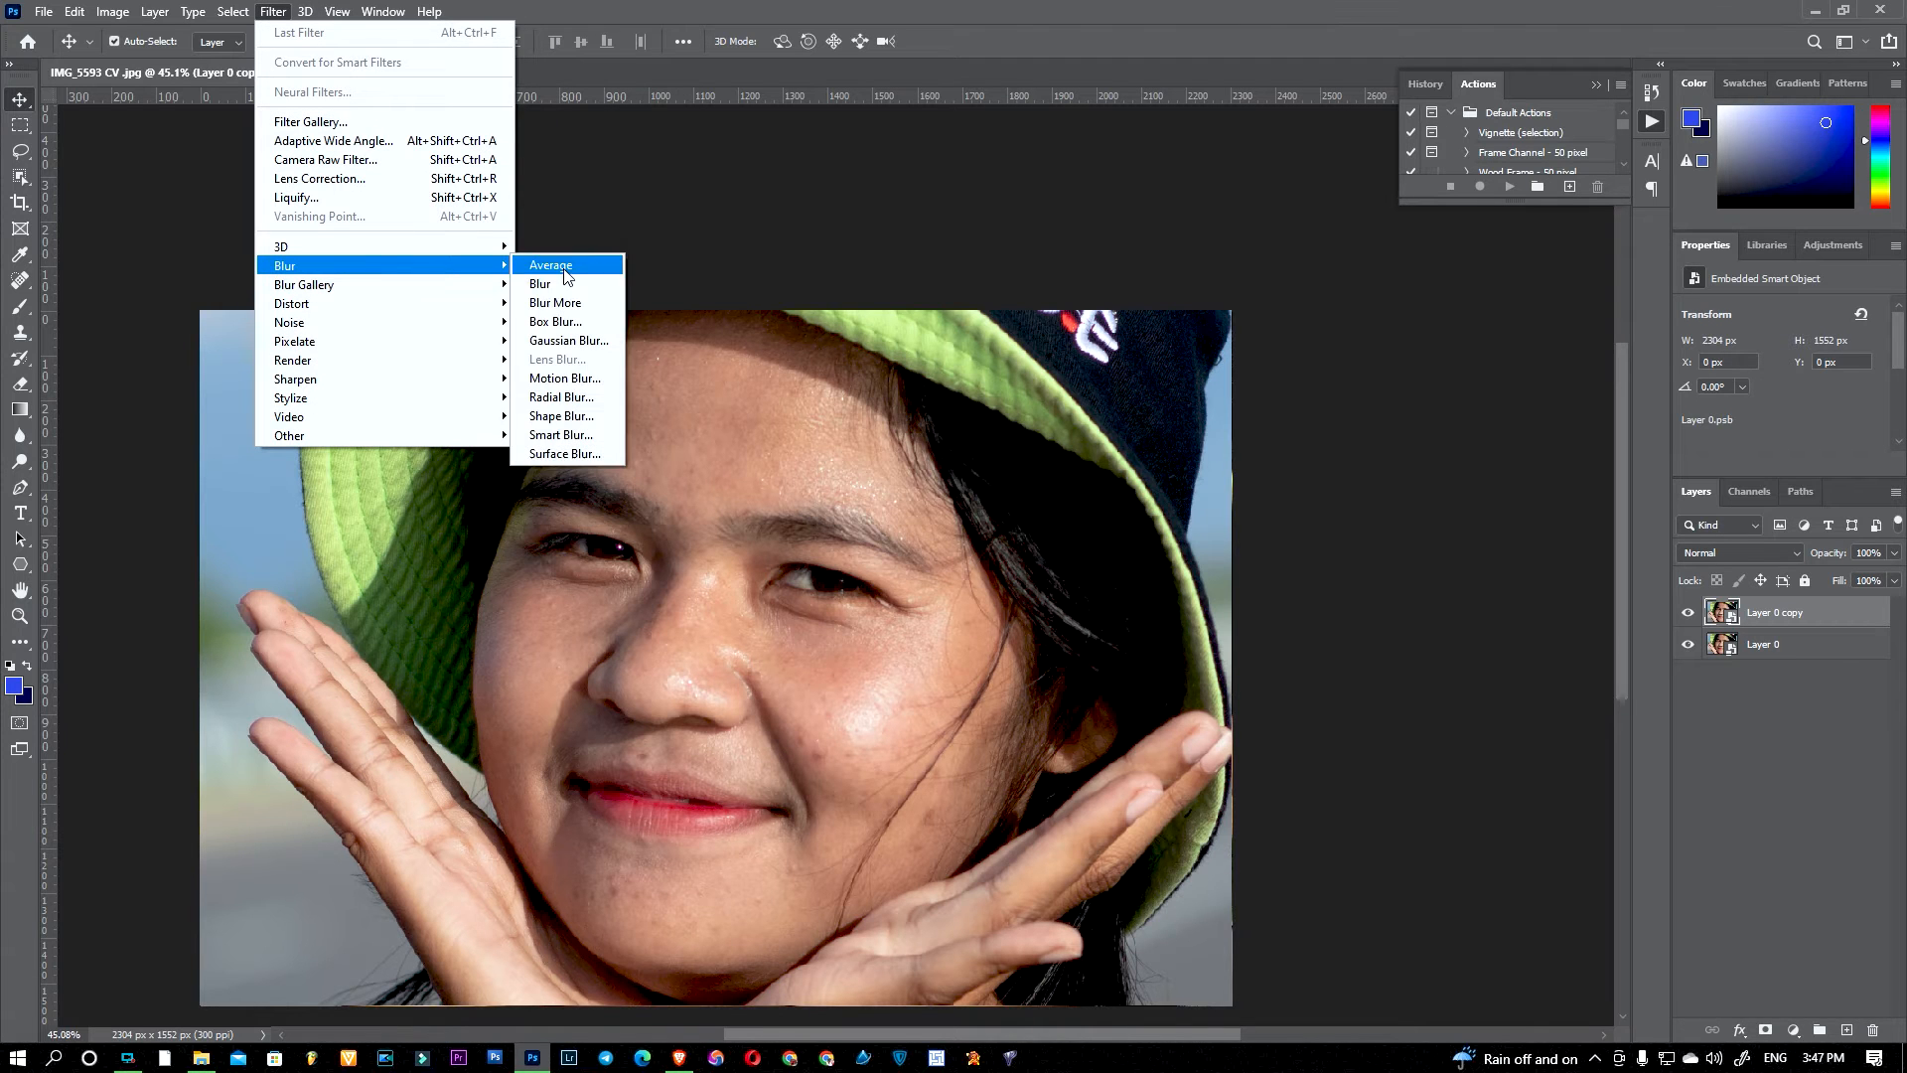
left_click(604, 454)
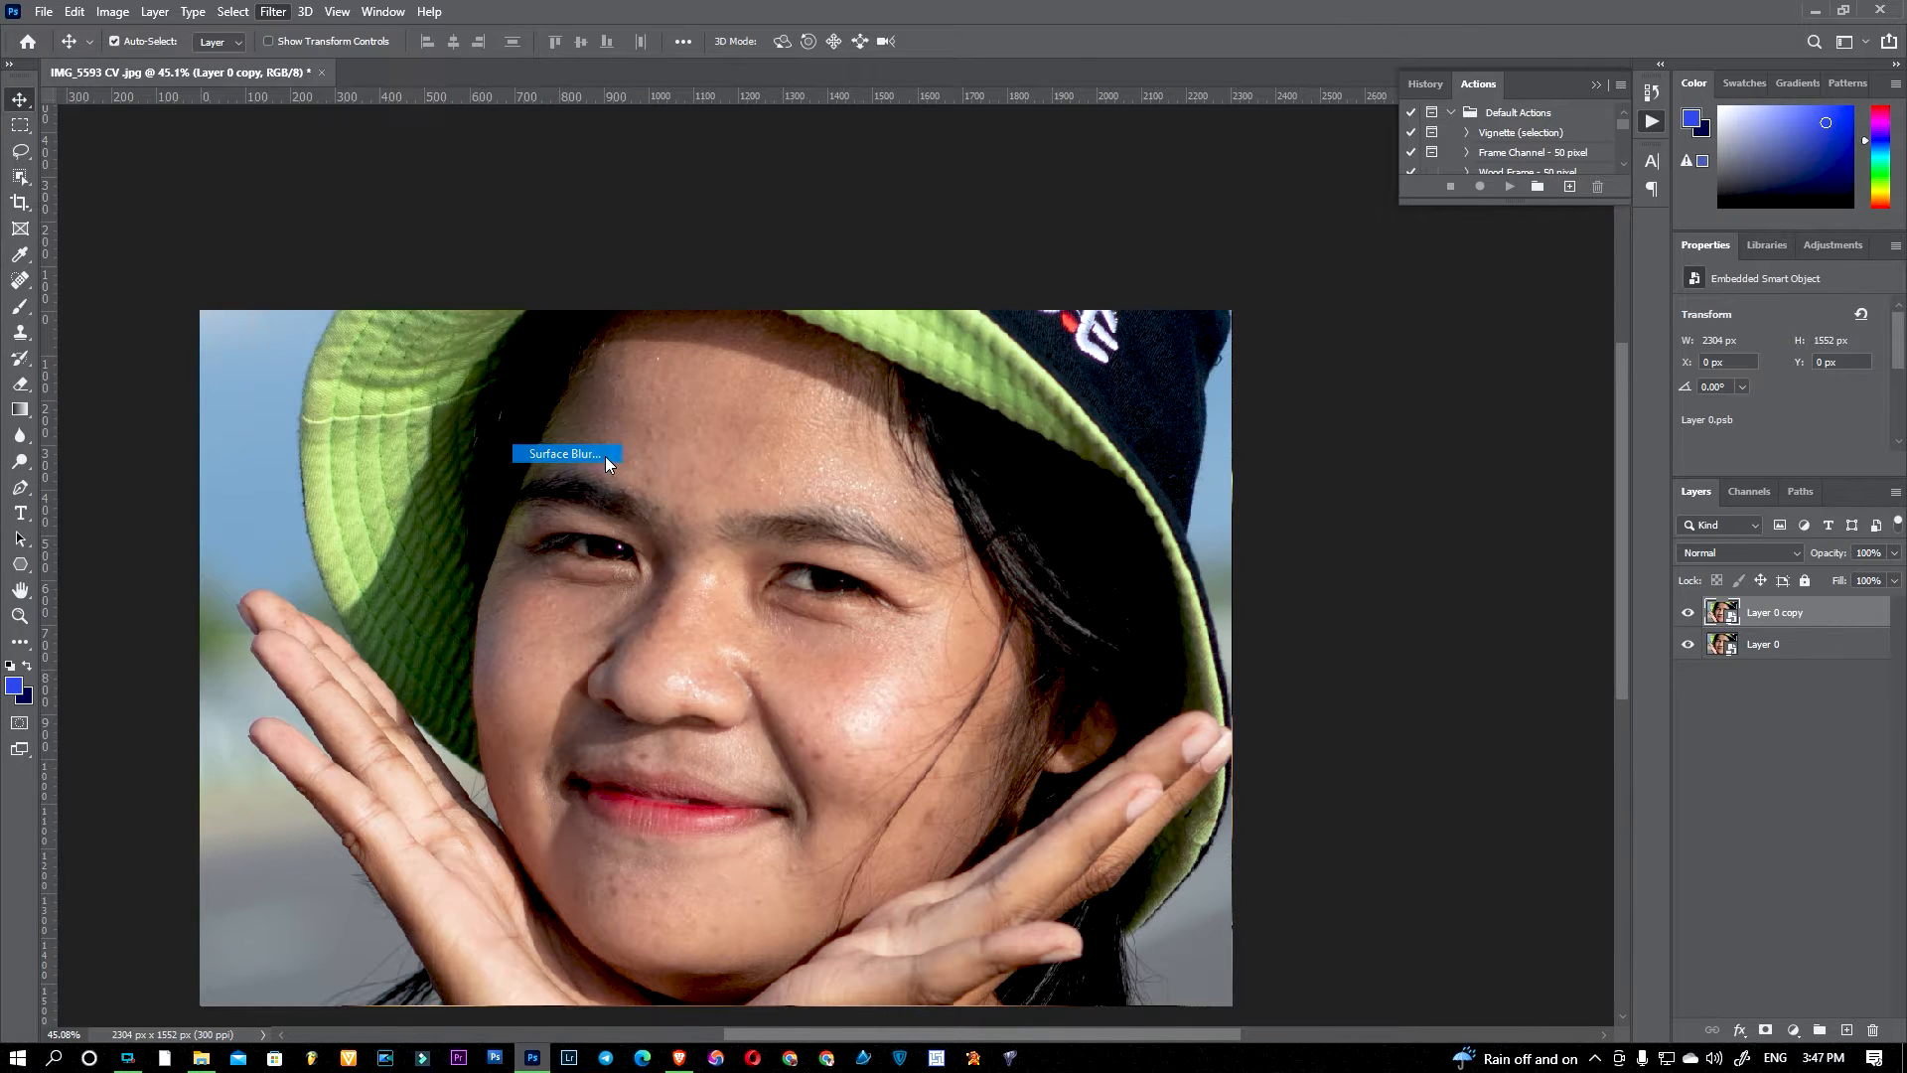
left_click(845, 442)
left_click(845, 442)
left_click(845, 442)
left_click(845, 442)
left_click(845, 442)
left_click(951, 442)
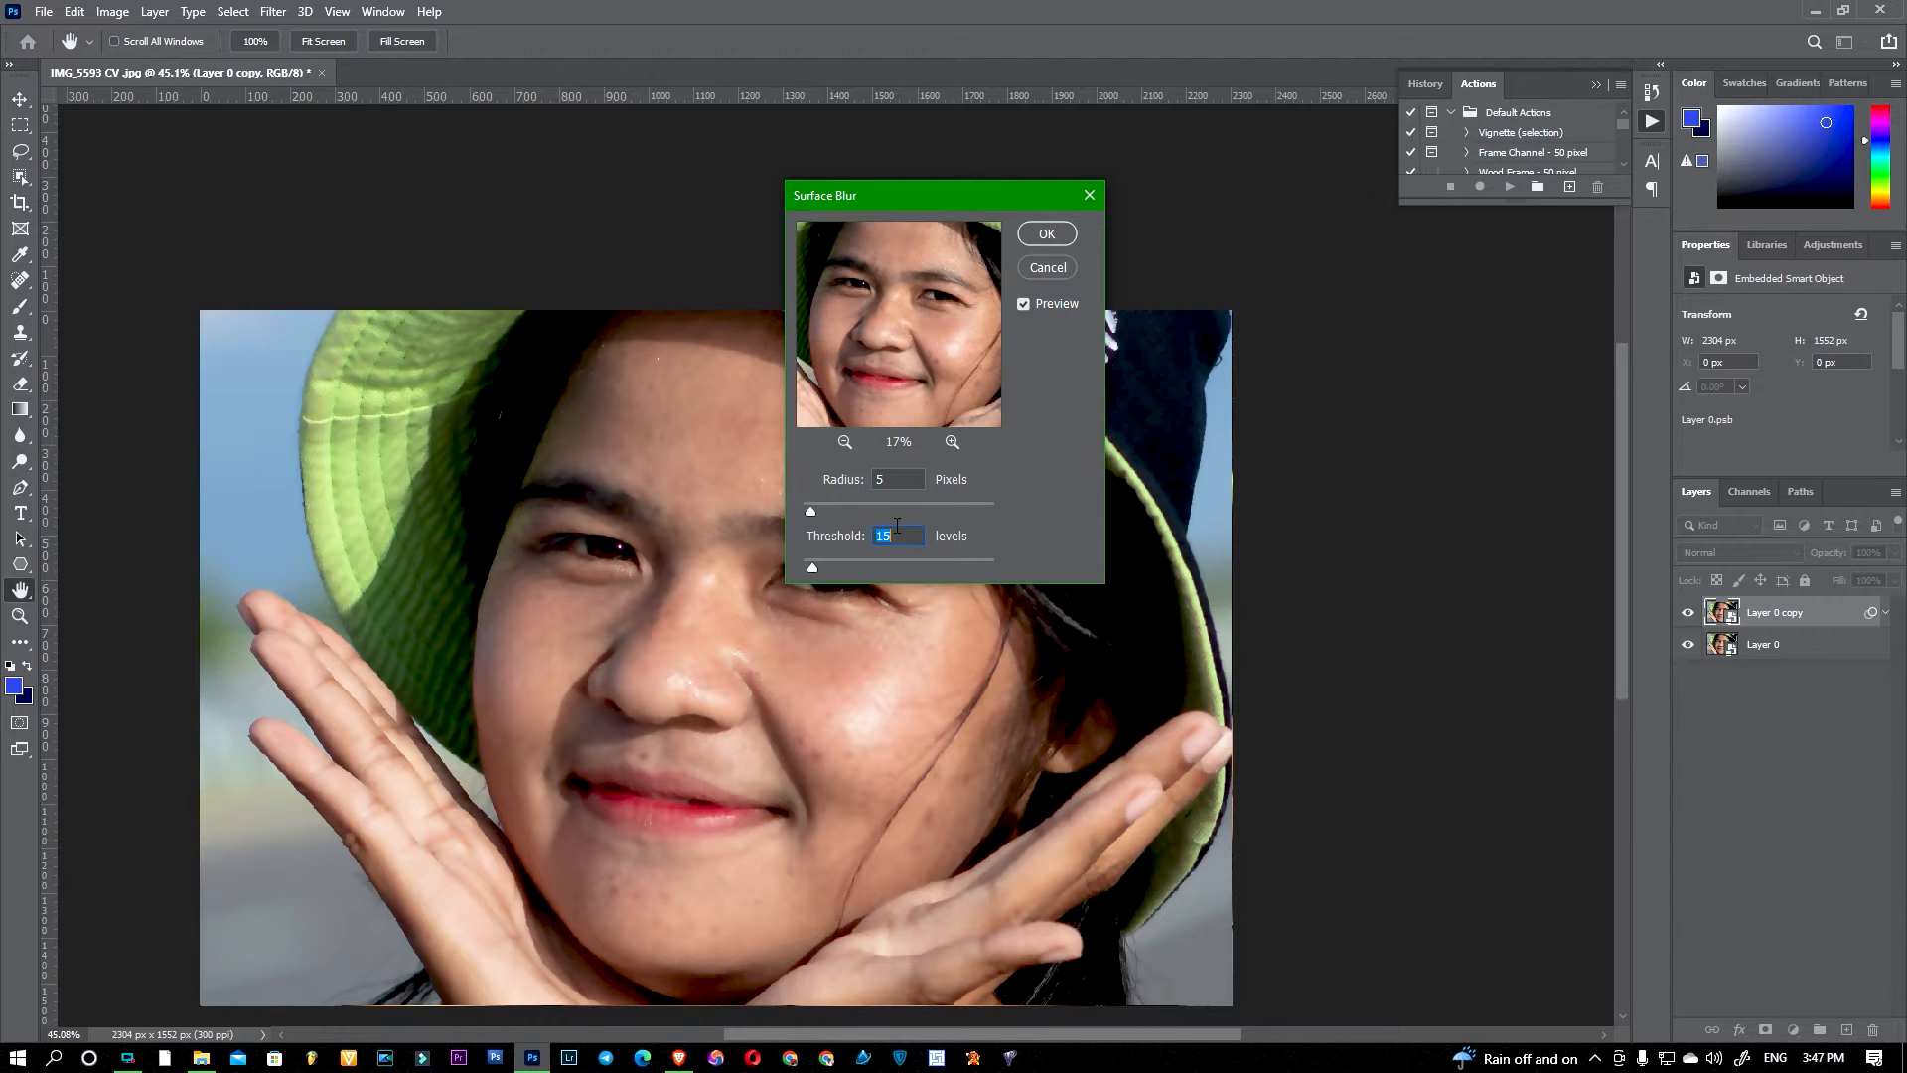
Step: Try a Surface Blur radius of 25 pixels with a threshold of 18 levels and inspect the cheeks and forehead in the preview
left_click_drag(811, 508, 829, 510)
left_click_drag(842, 508, 825, 576)
left_click_drag(834, 508, 818, 569)
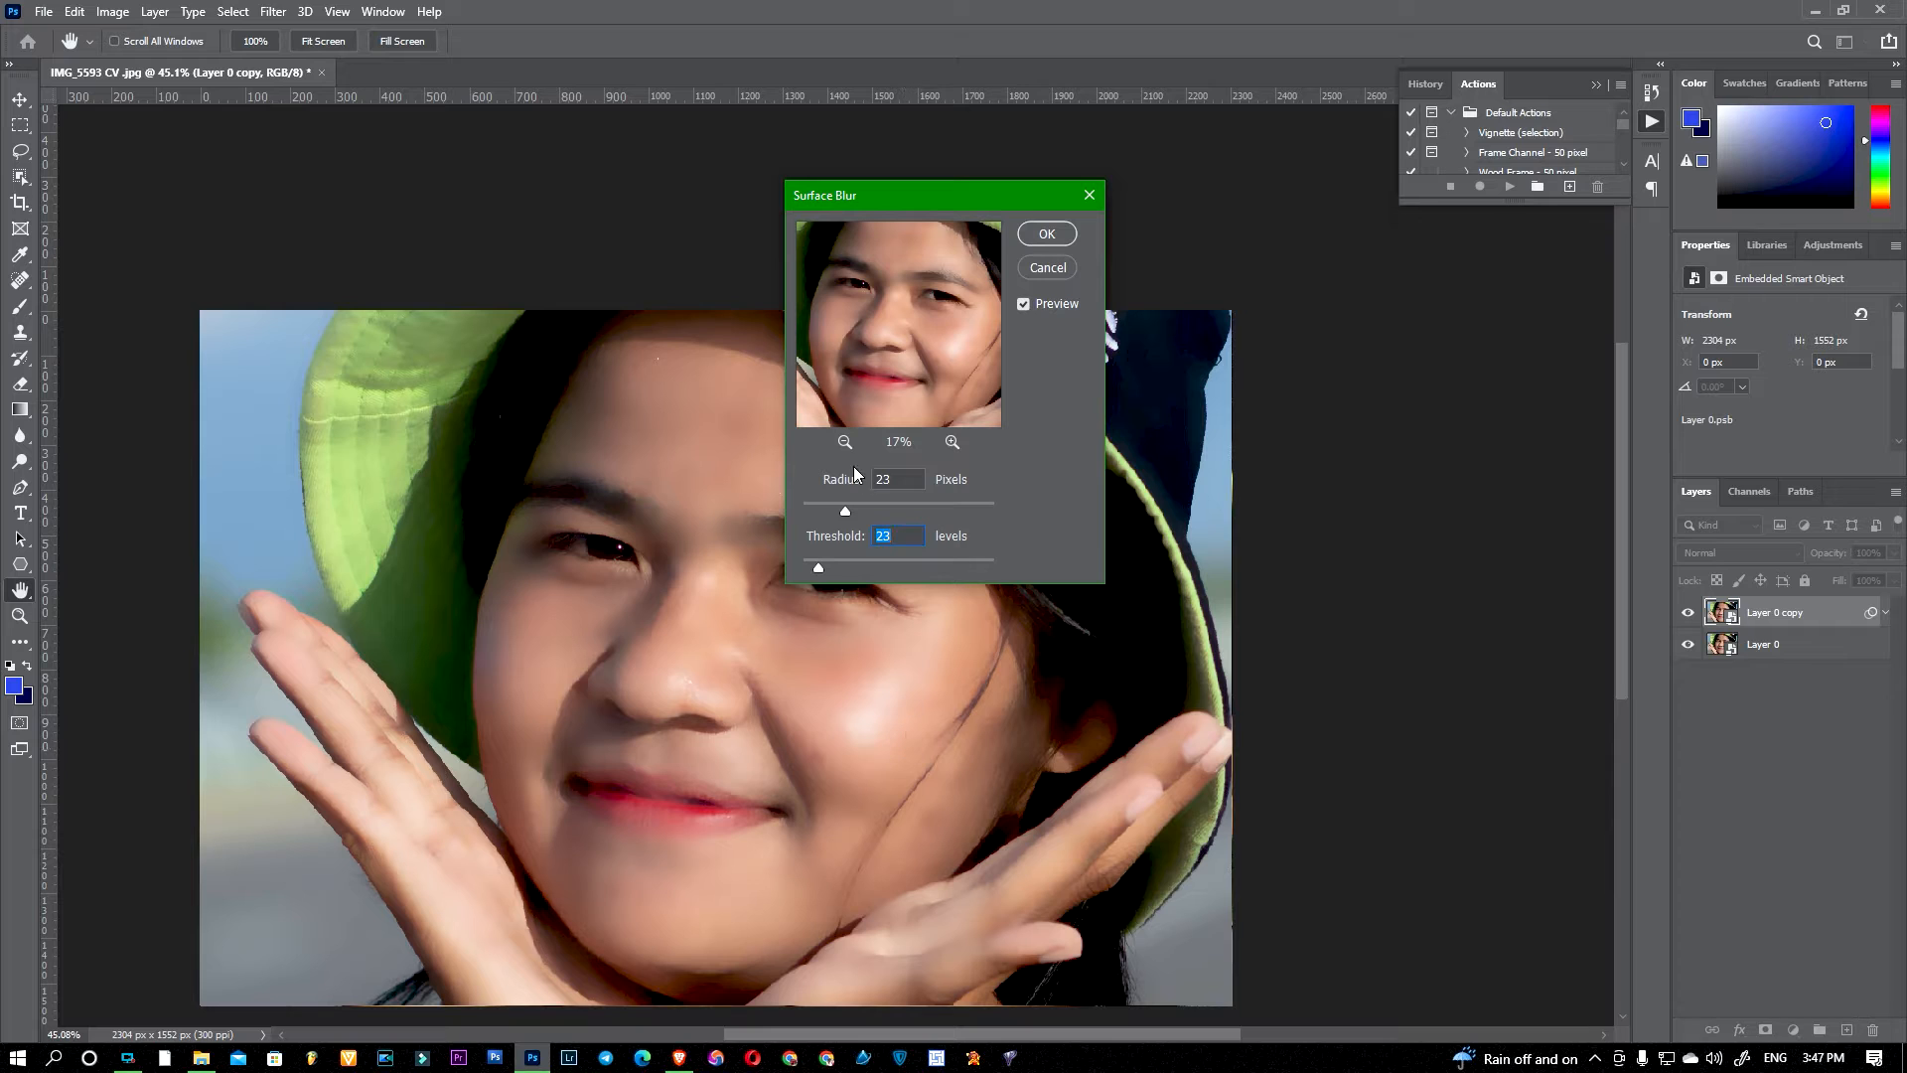
left_click_drag(847, 511, 813, 566)
left_click(815, 672)
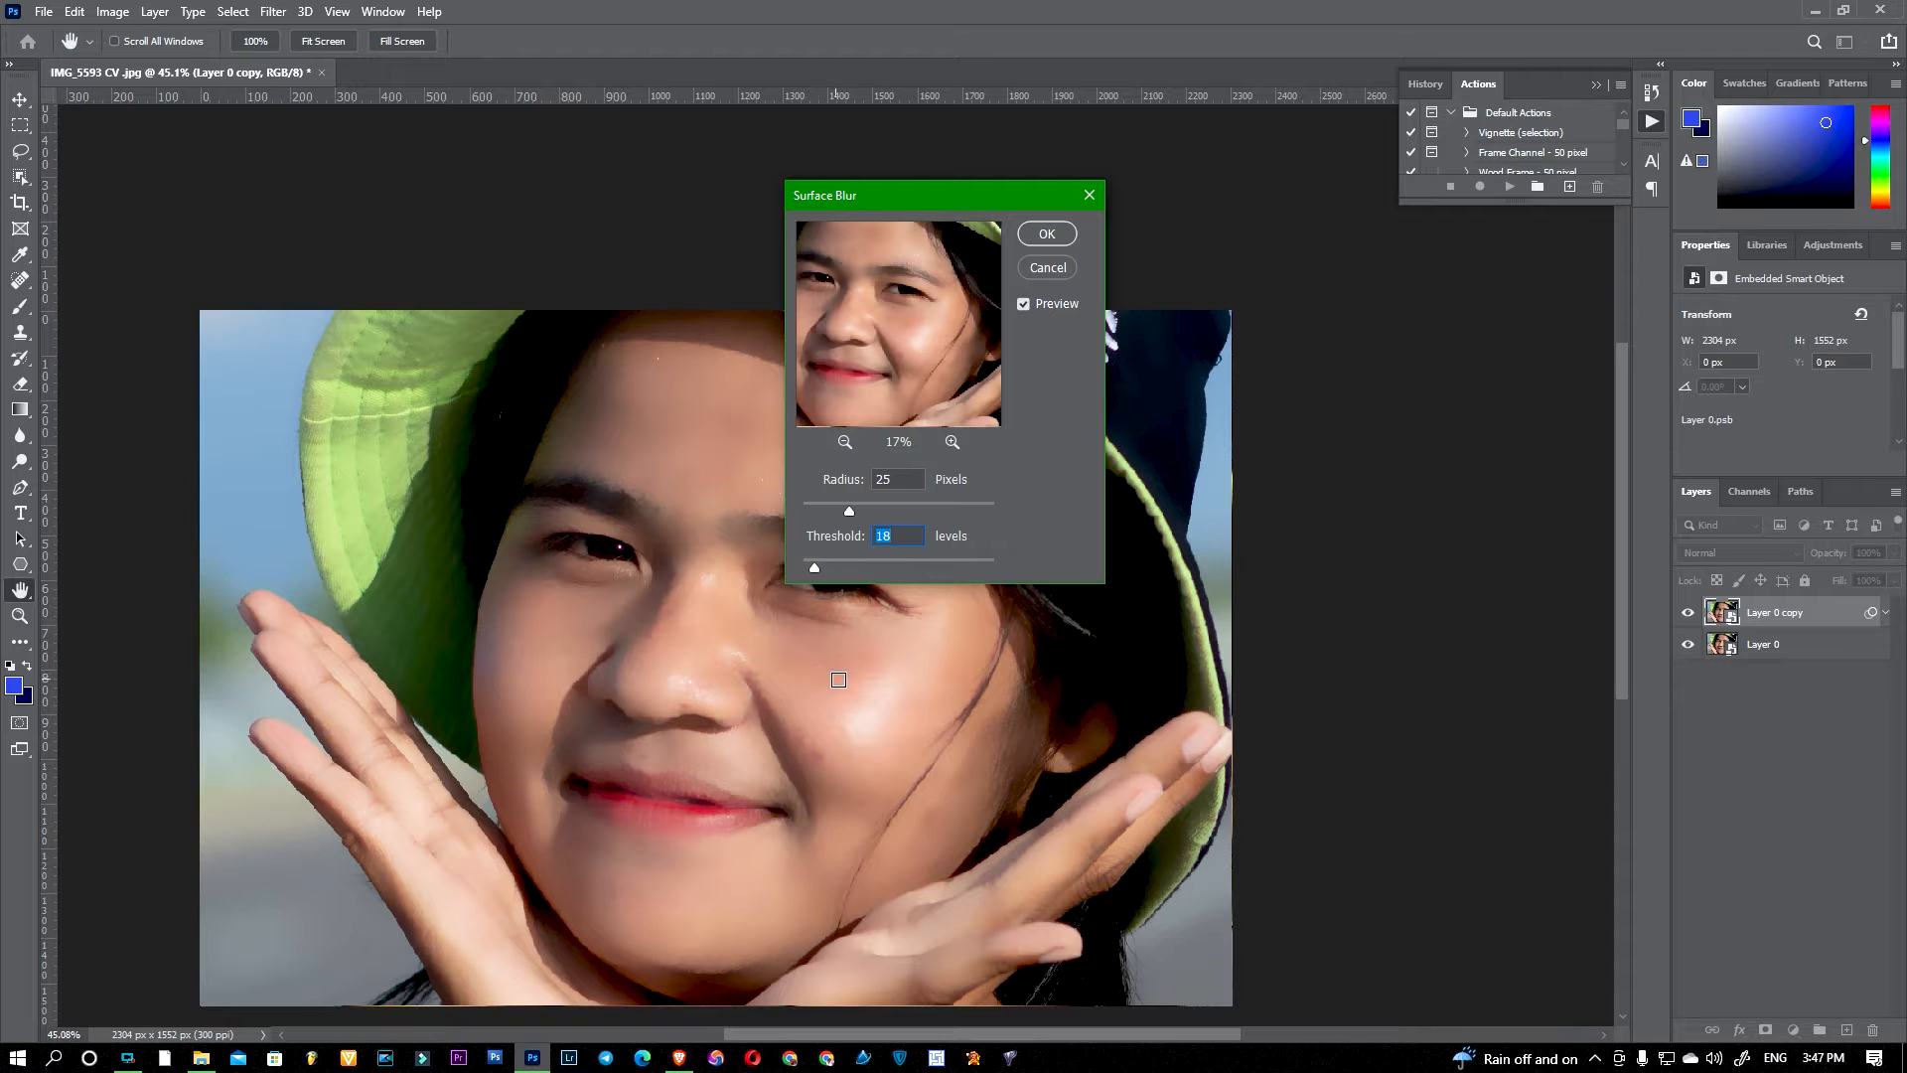
left_click(911, 689)
left_click(569, 659)
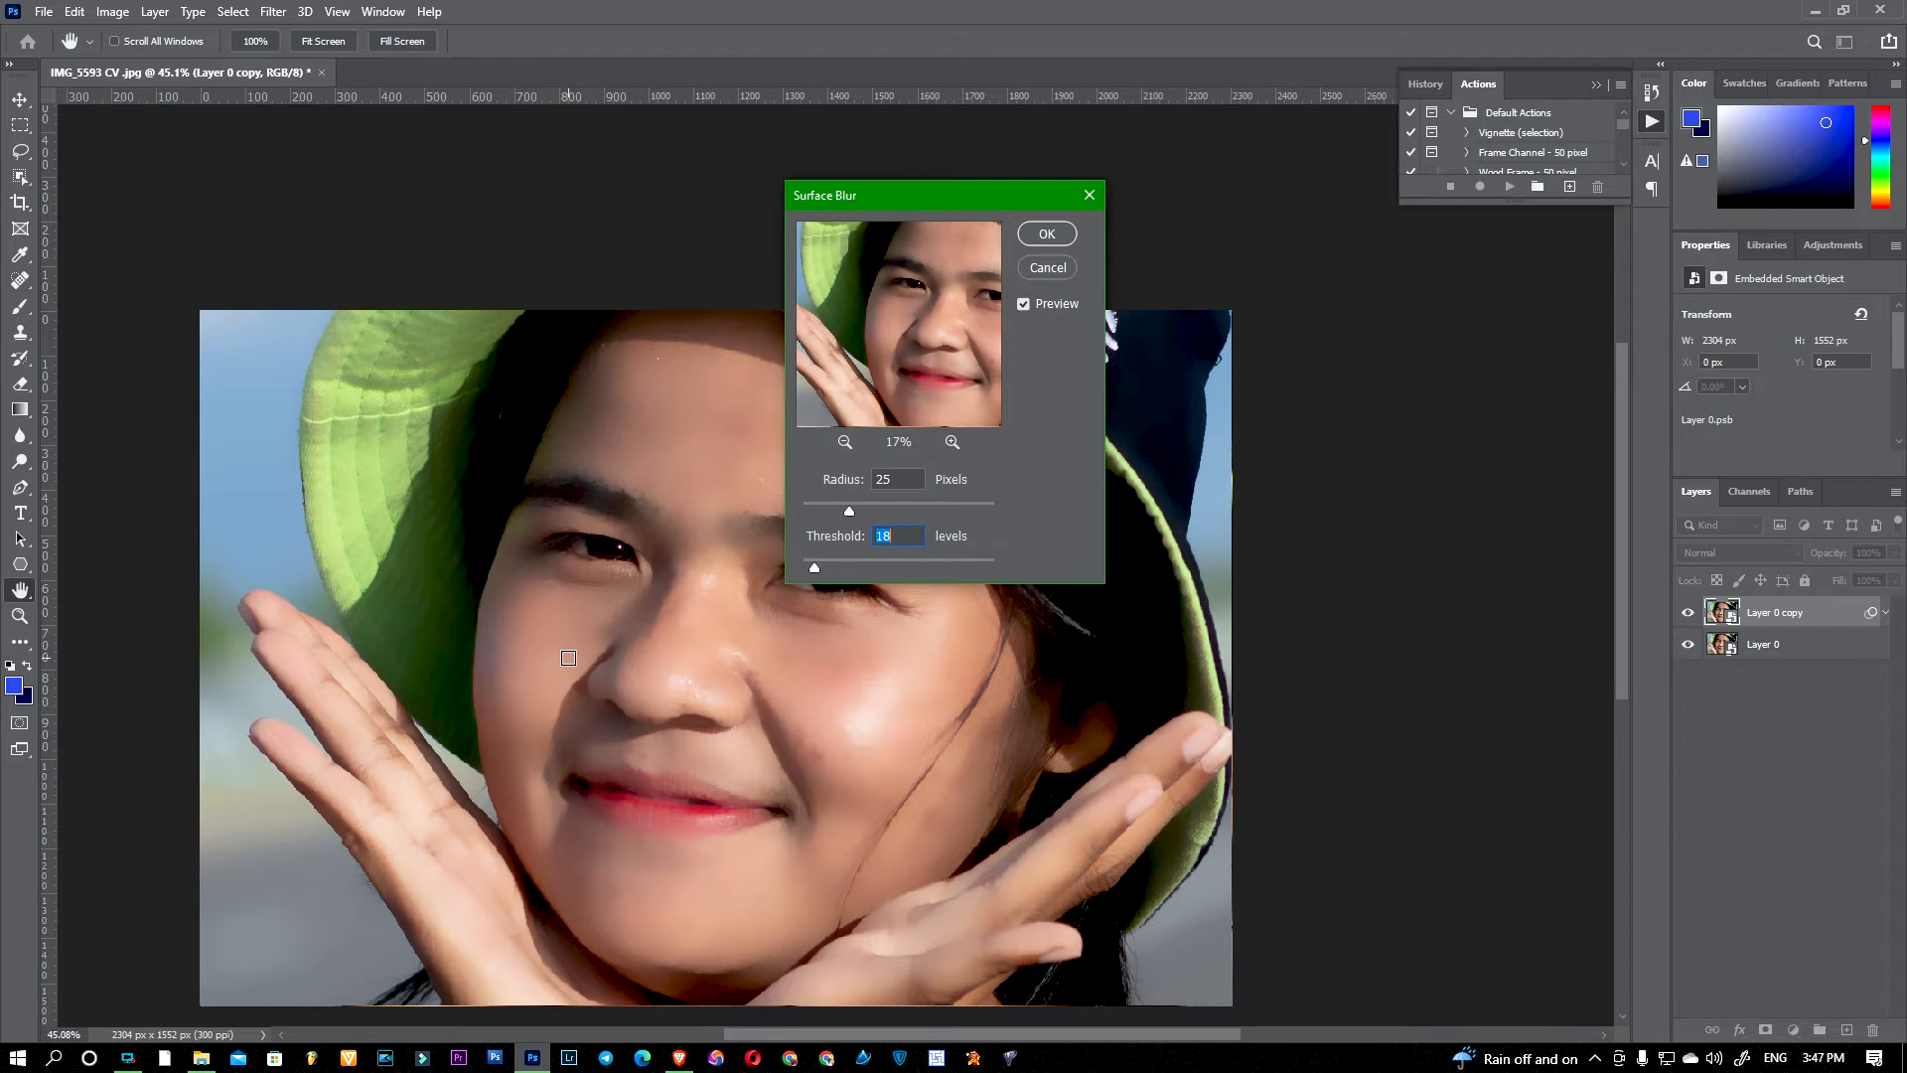
left_click(632, 437)
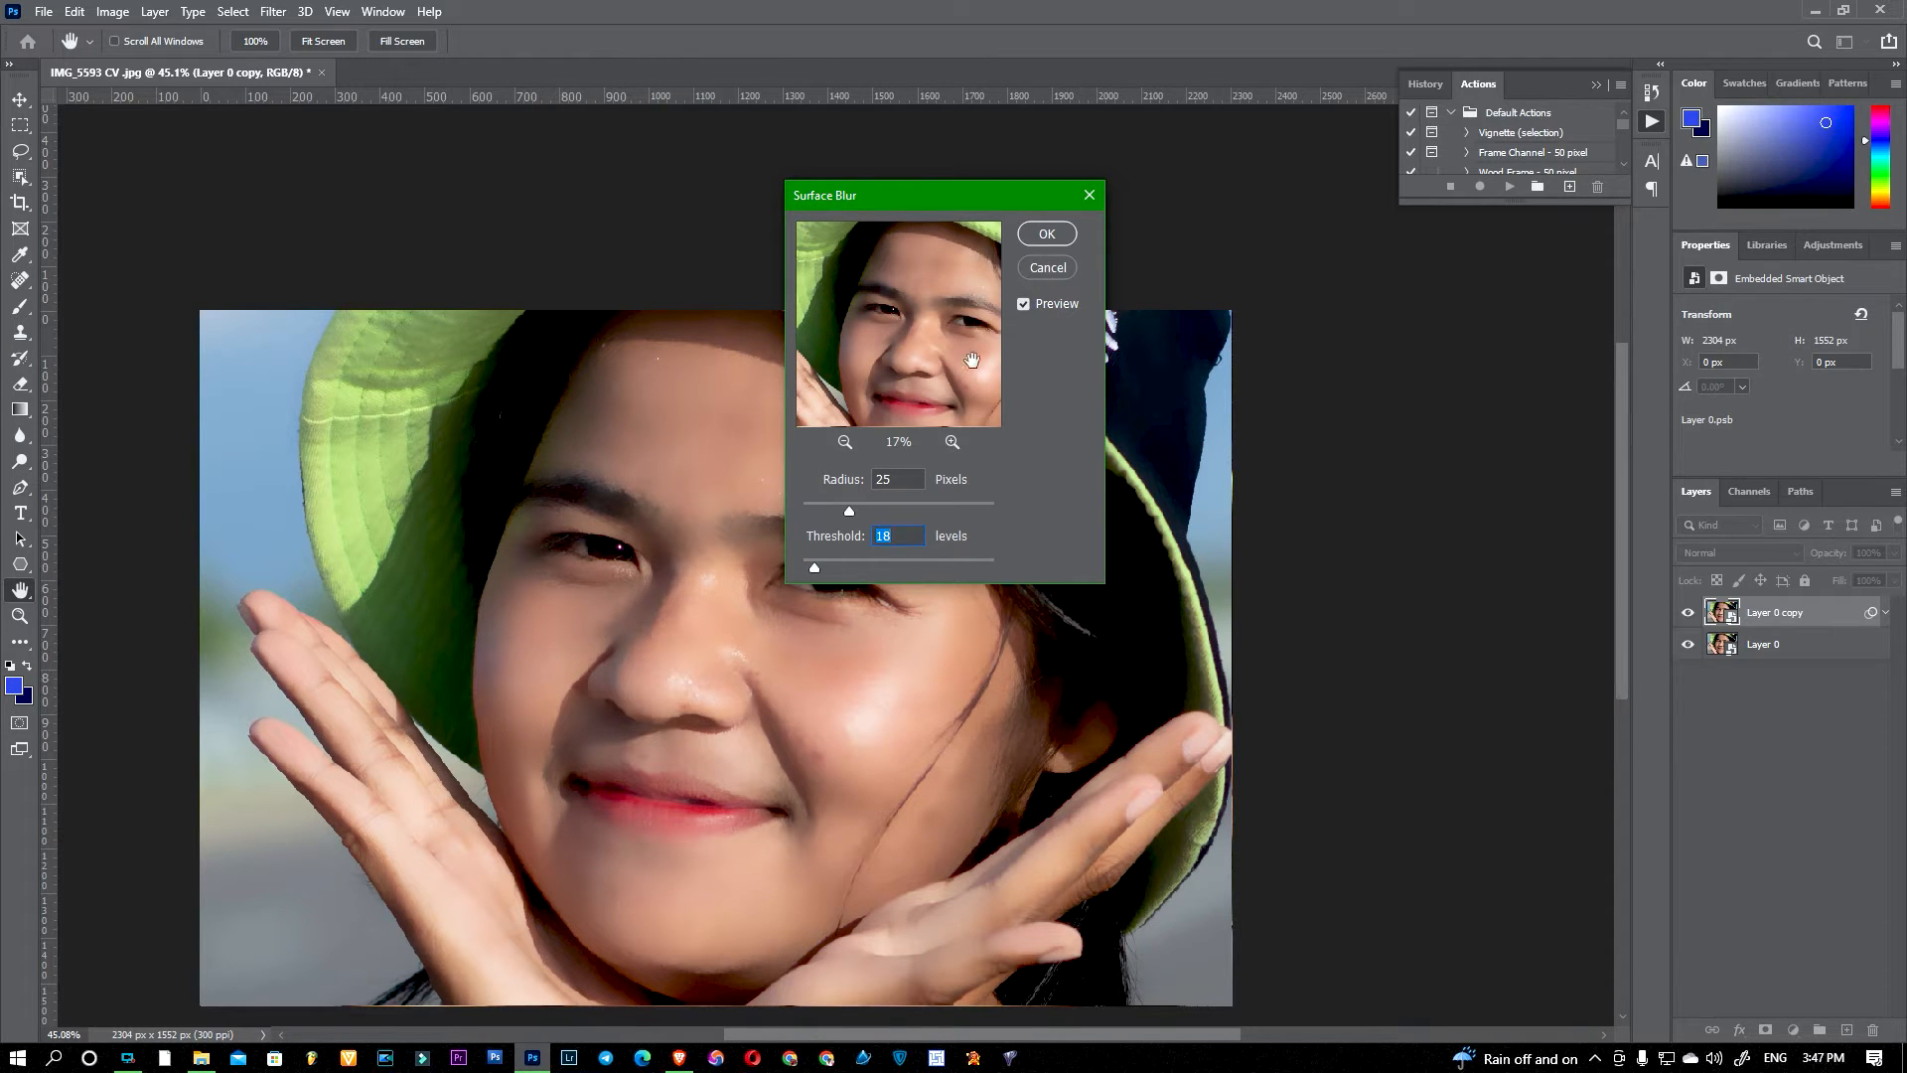
Step: Try a lower Surface Blur threshold of 11 levels with radii of 100 and 14 pixels
left_click_drag(816, 562, 809, 562)
left_click_drag(852, 508, 995, 509)
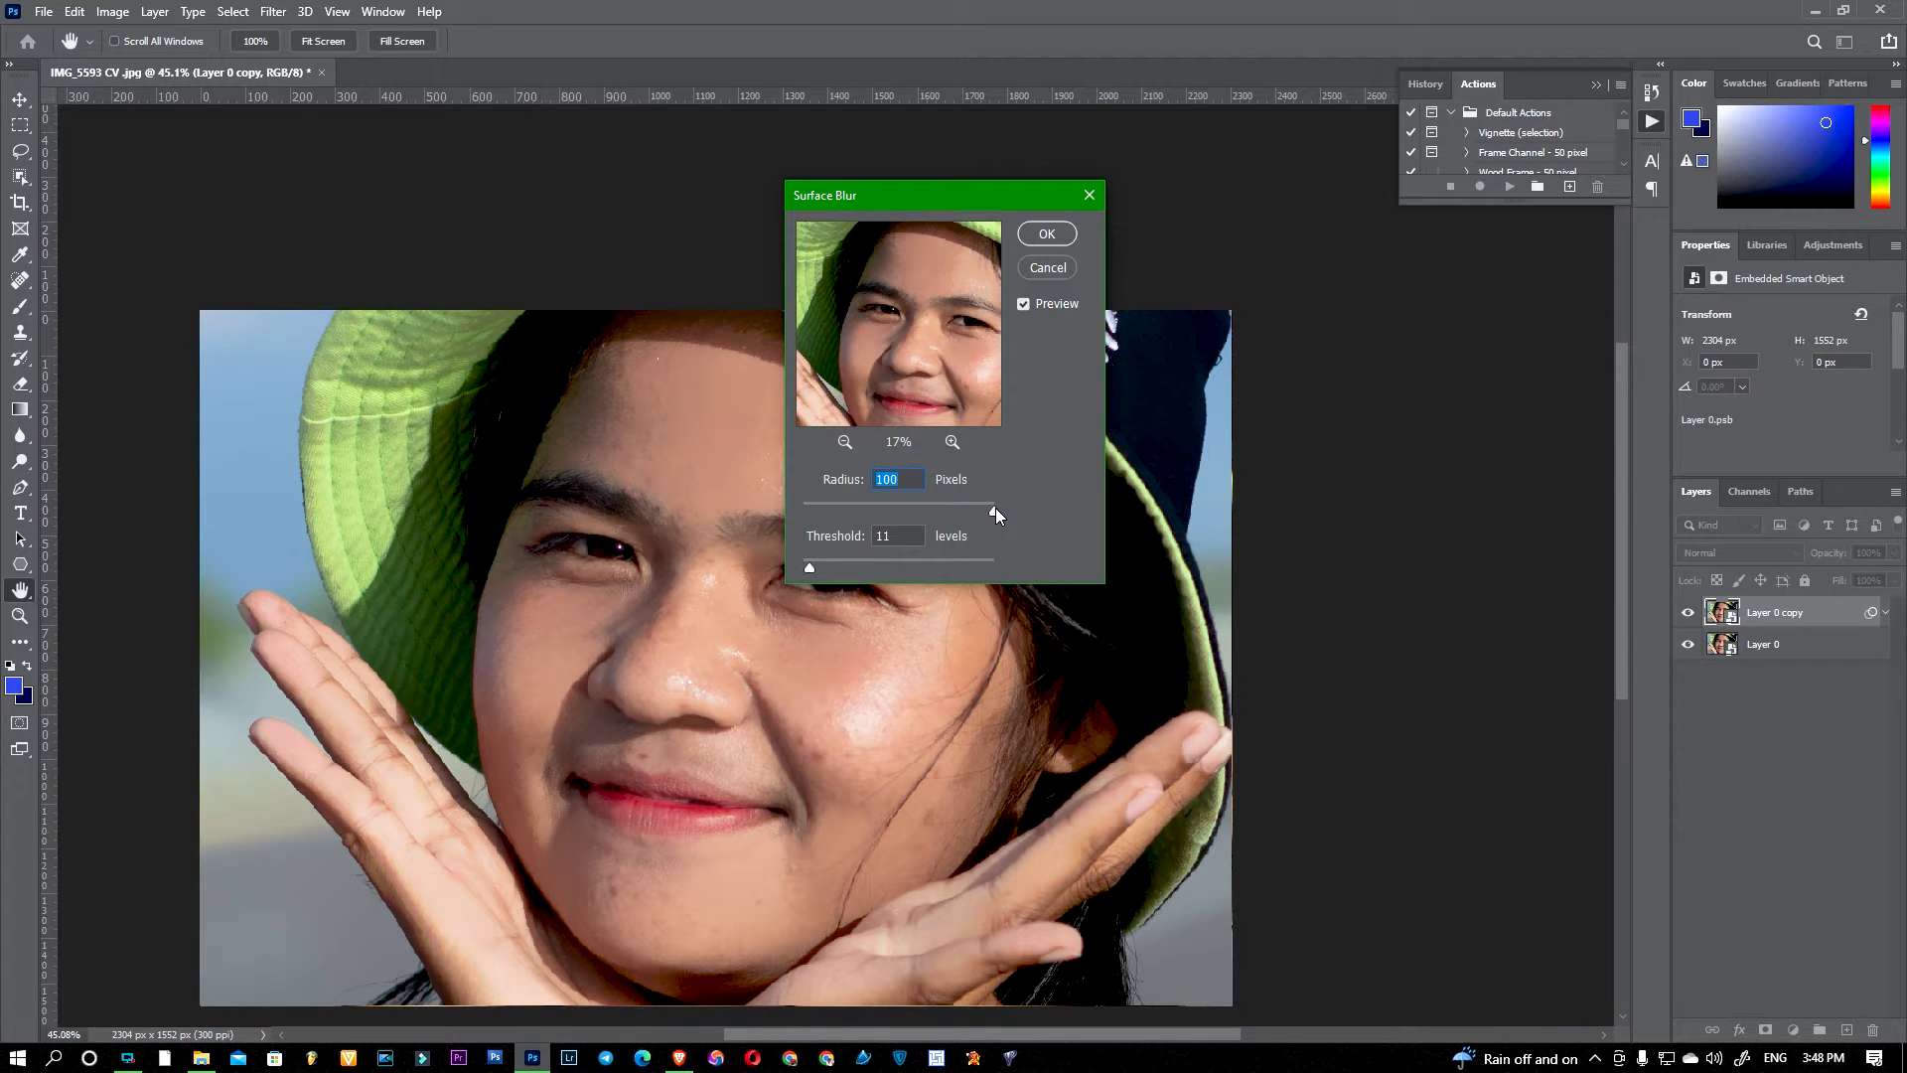
left_click_drag(842, 506, 829, 508)
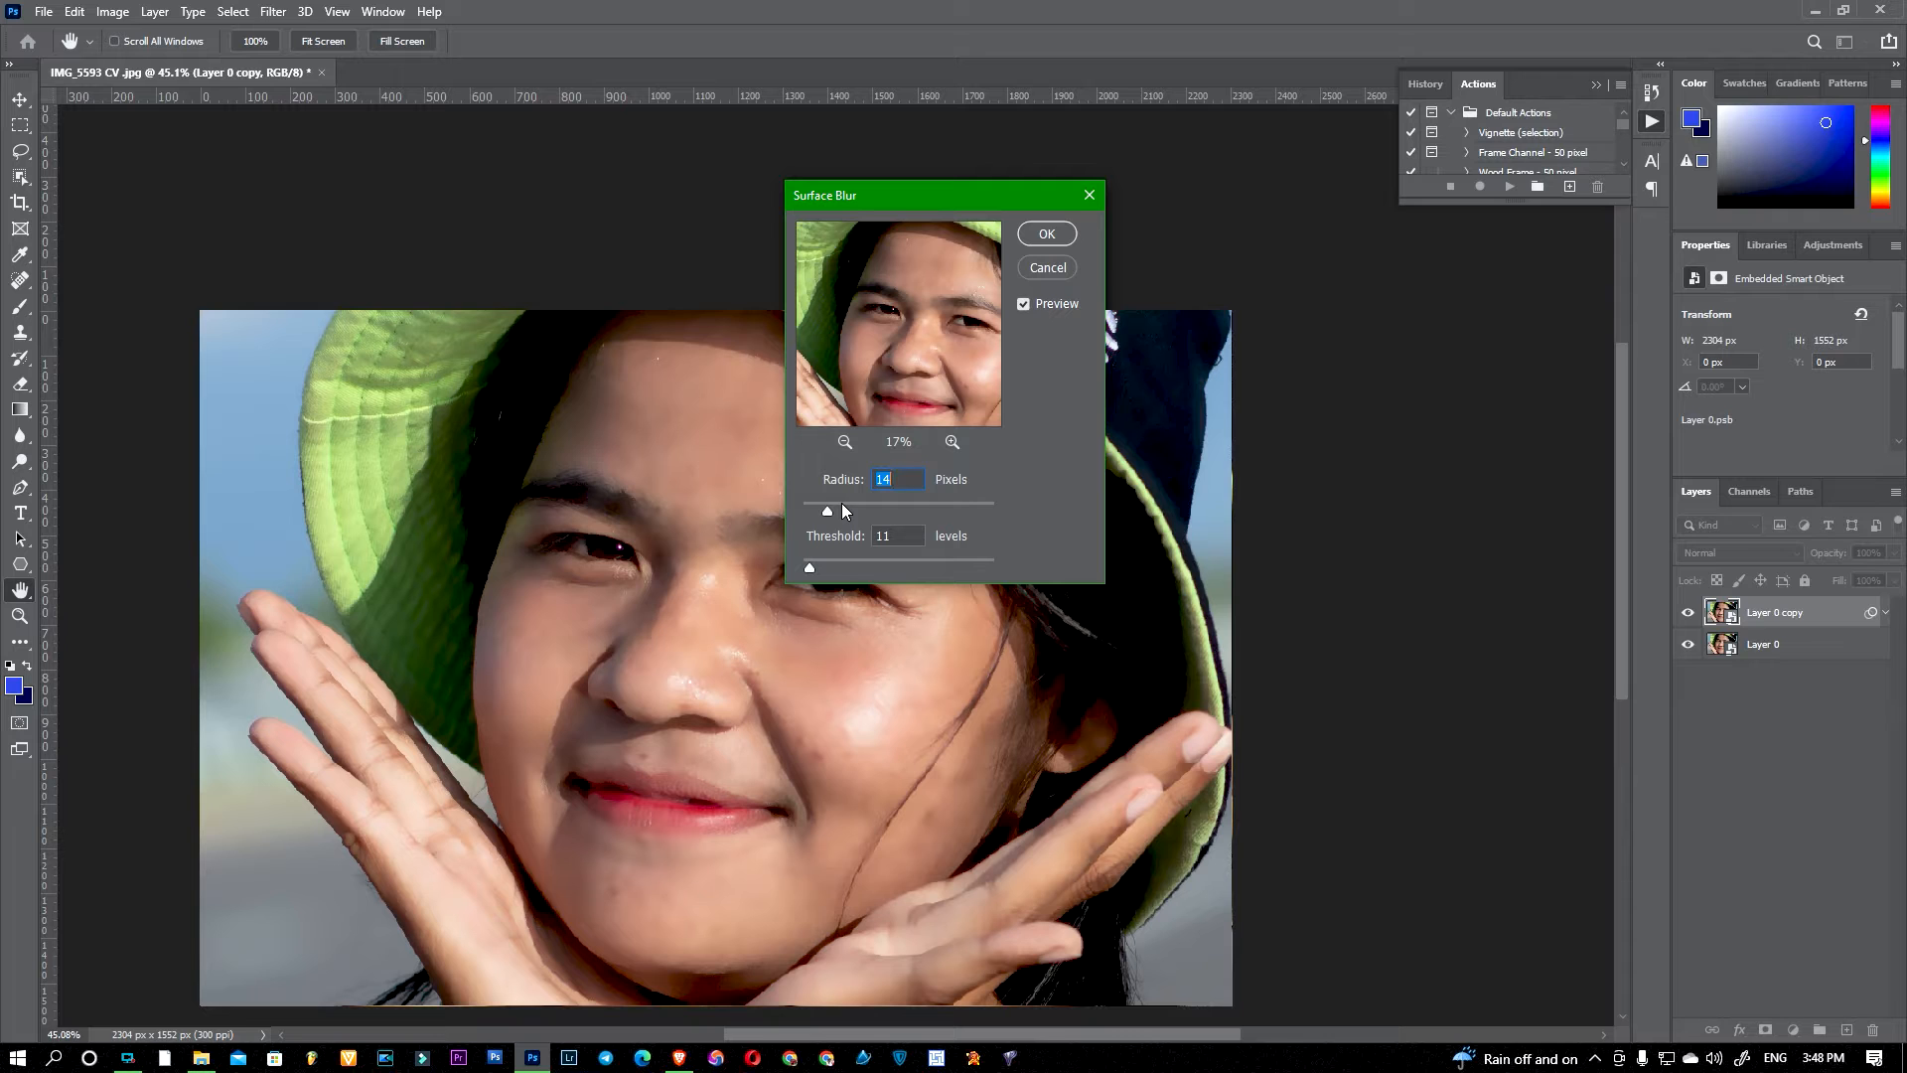
Step: Apply the Surface Blur with a radius of 23 pixels and a threshold of 19 levels
left_click(843, 505)
left_click(815, 564)
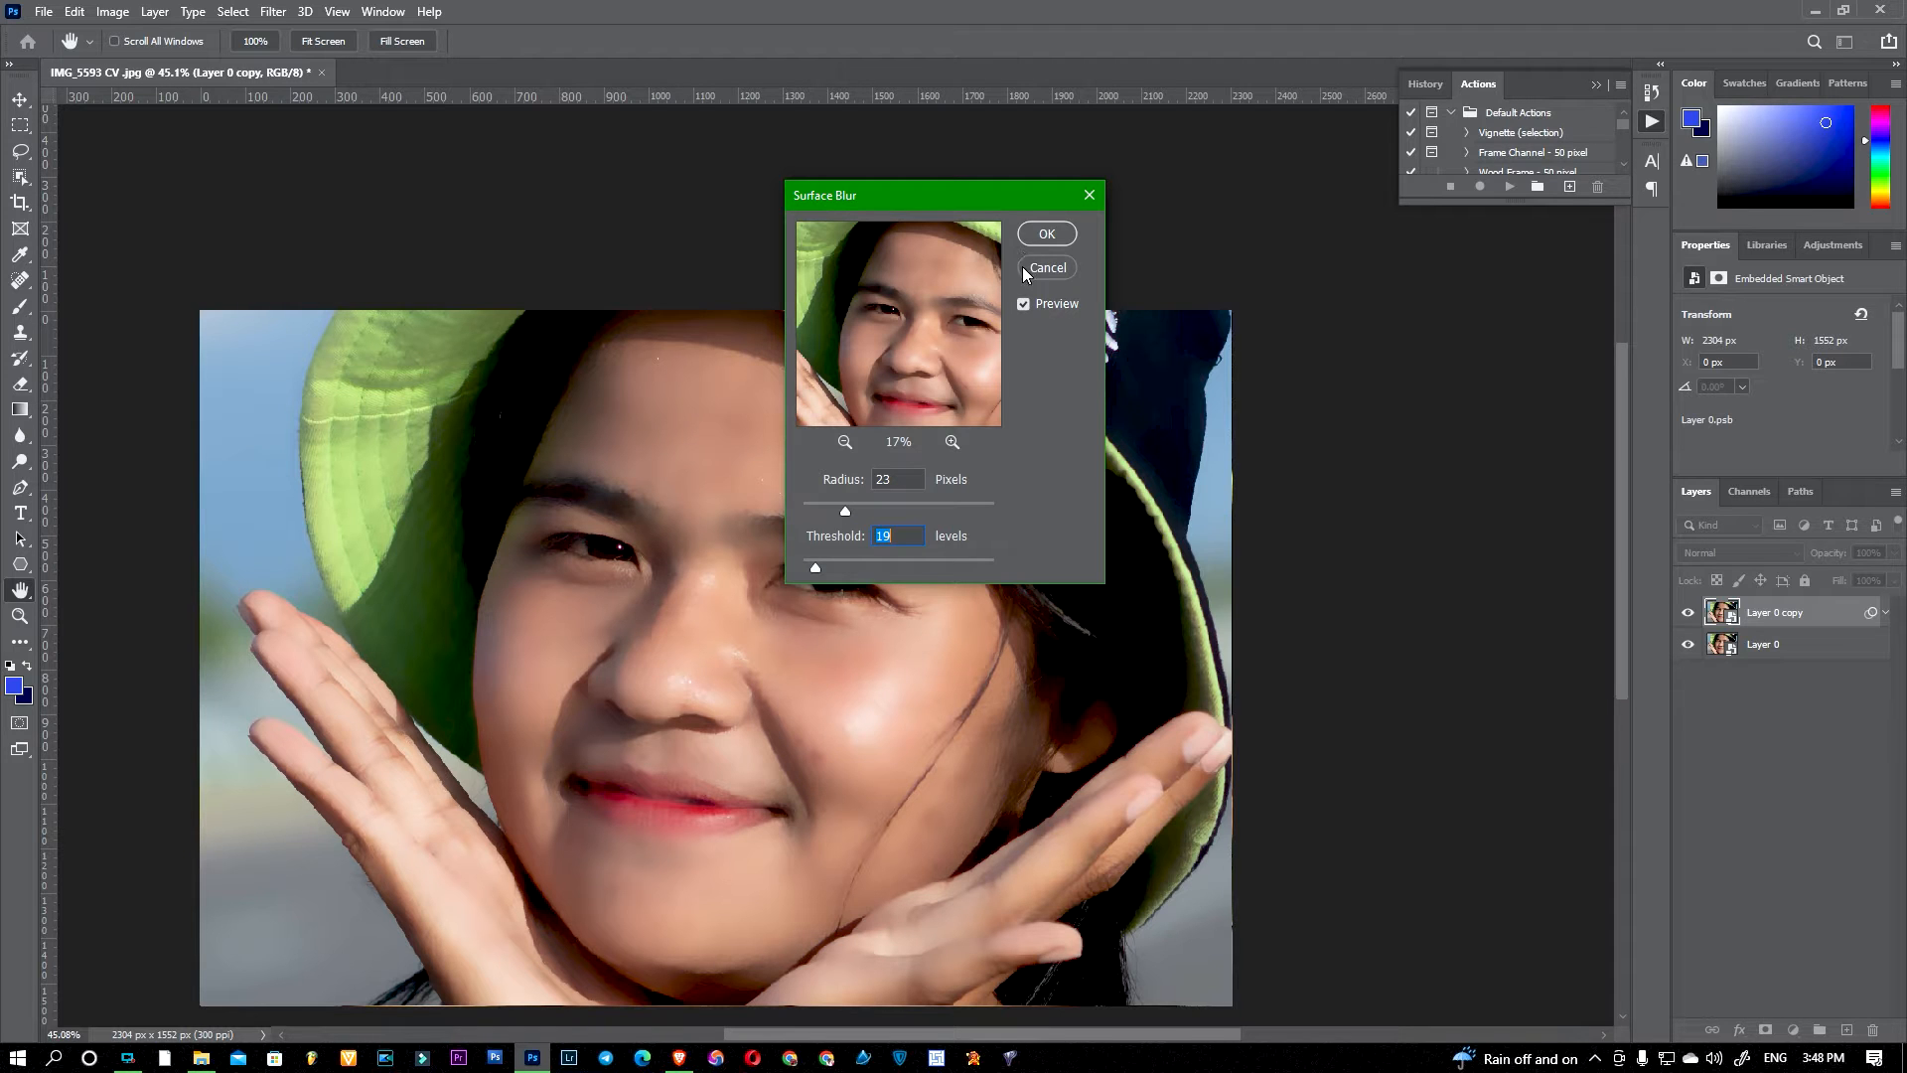
left_click(1061, 230)
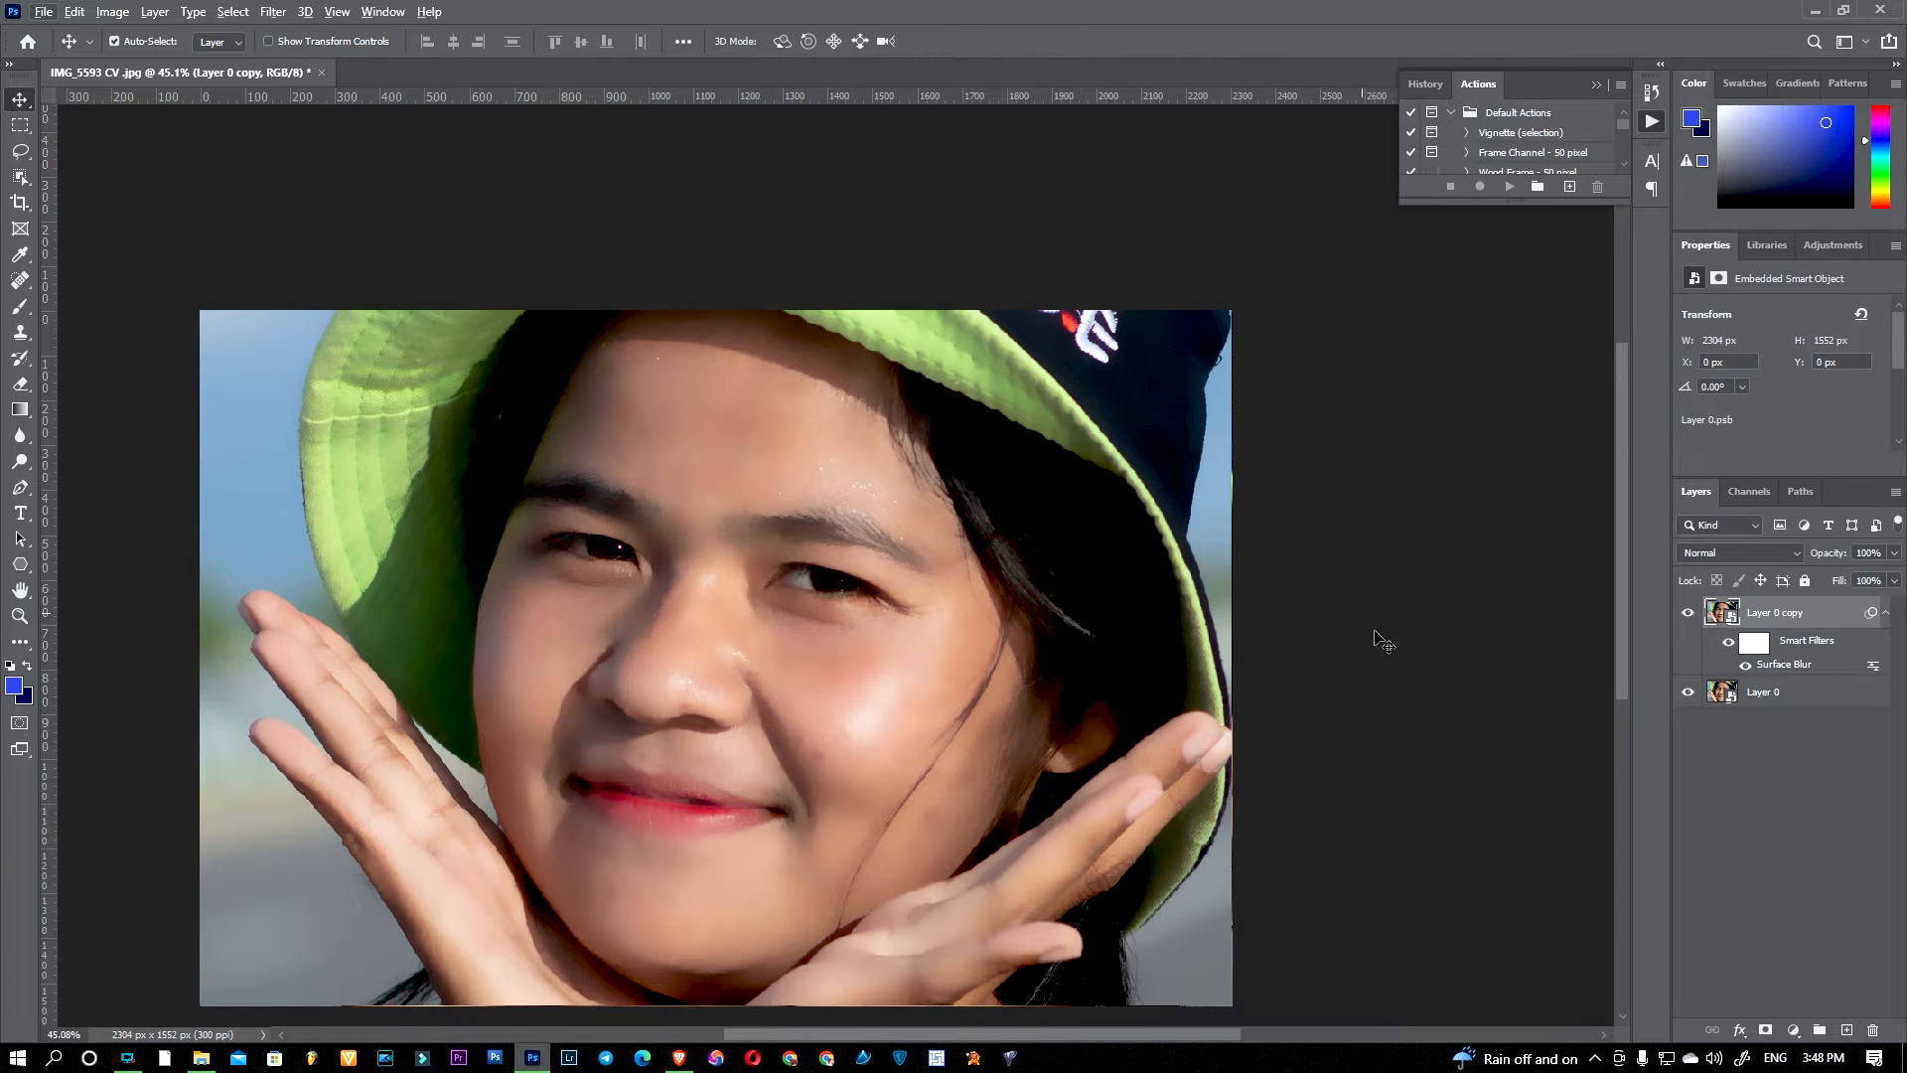
Step: Add a layer mask to Layer 0 copy and invert it to black to hide the blur
left_click(1764, 1030)
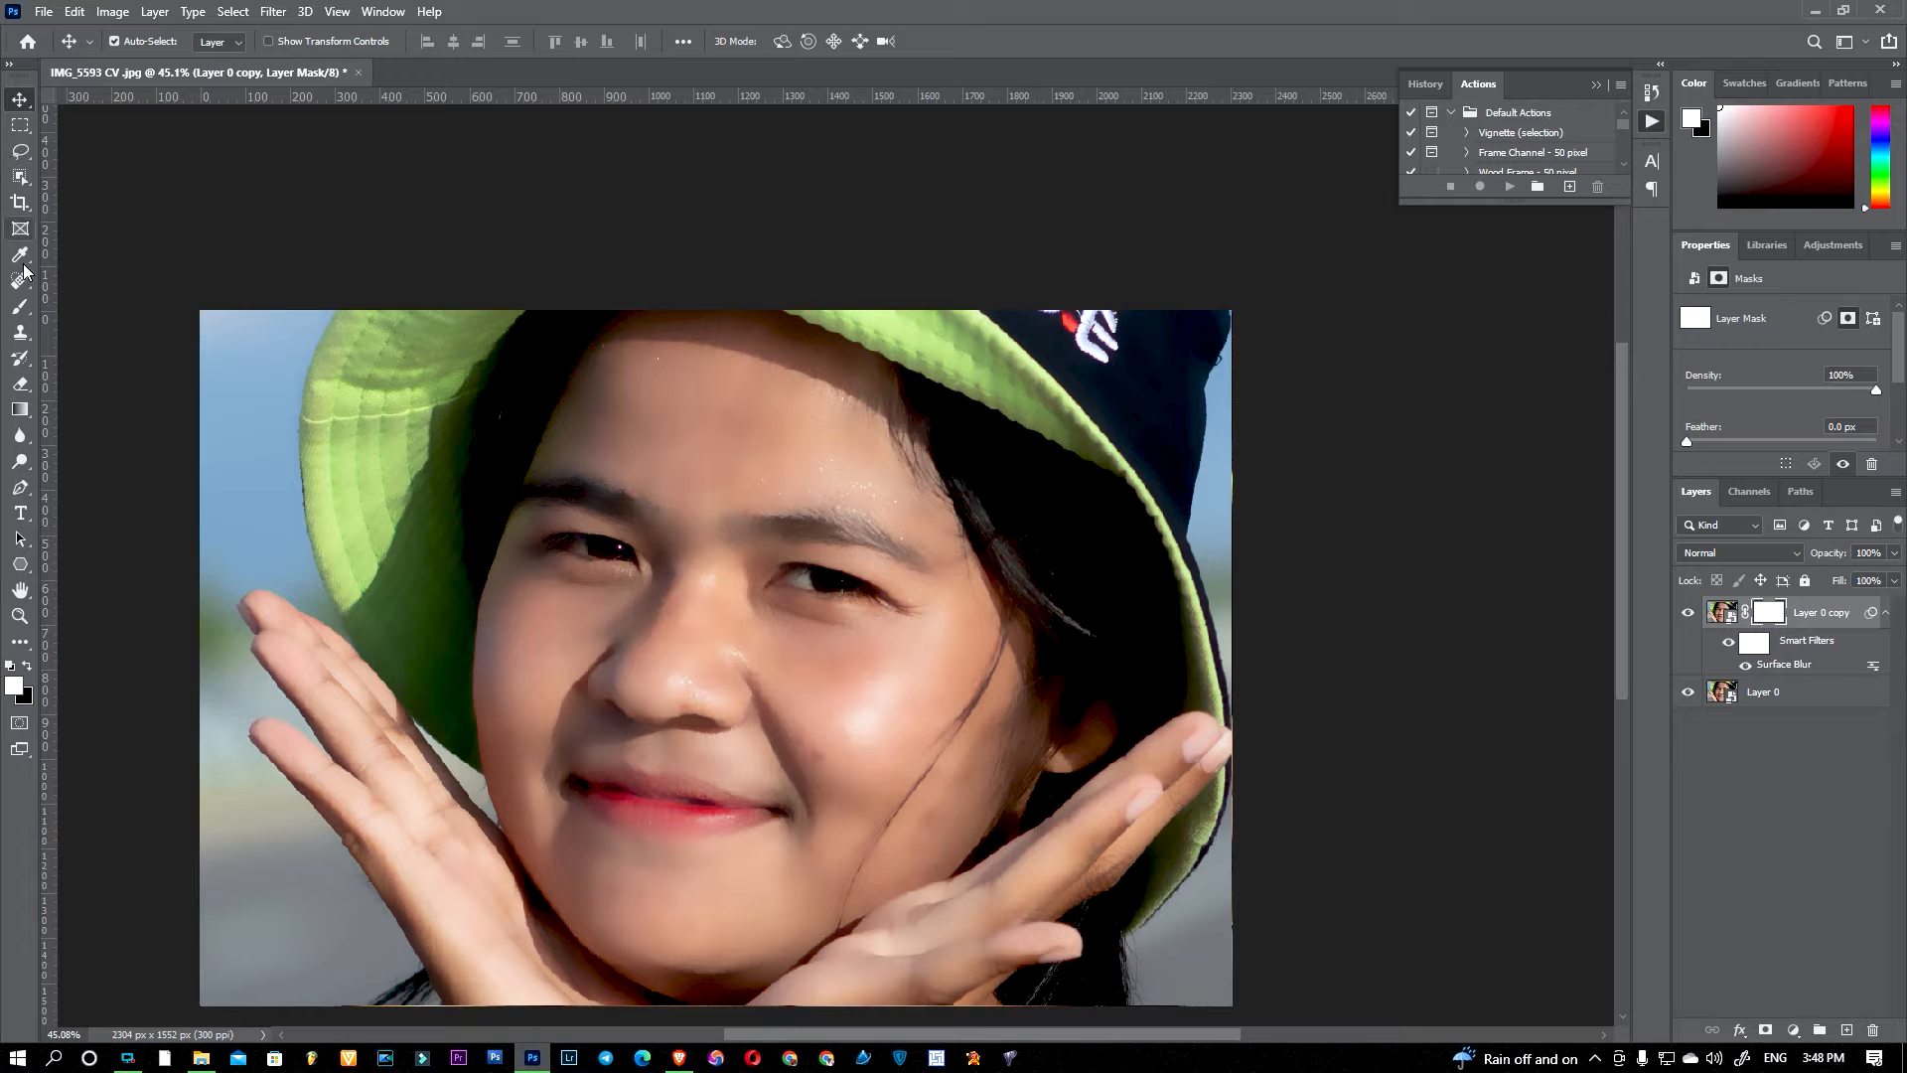
key("ctrl+i")
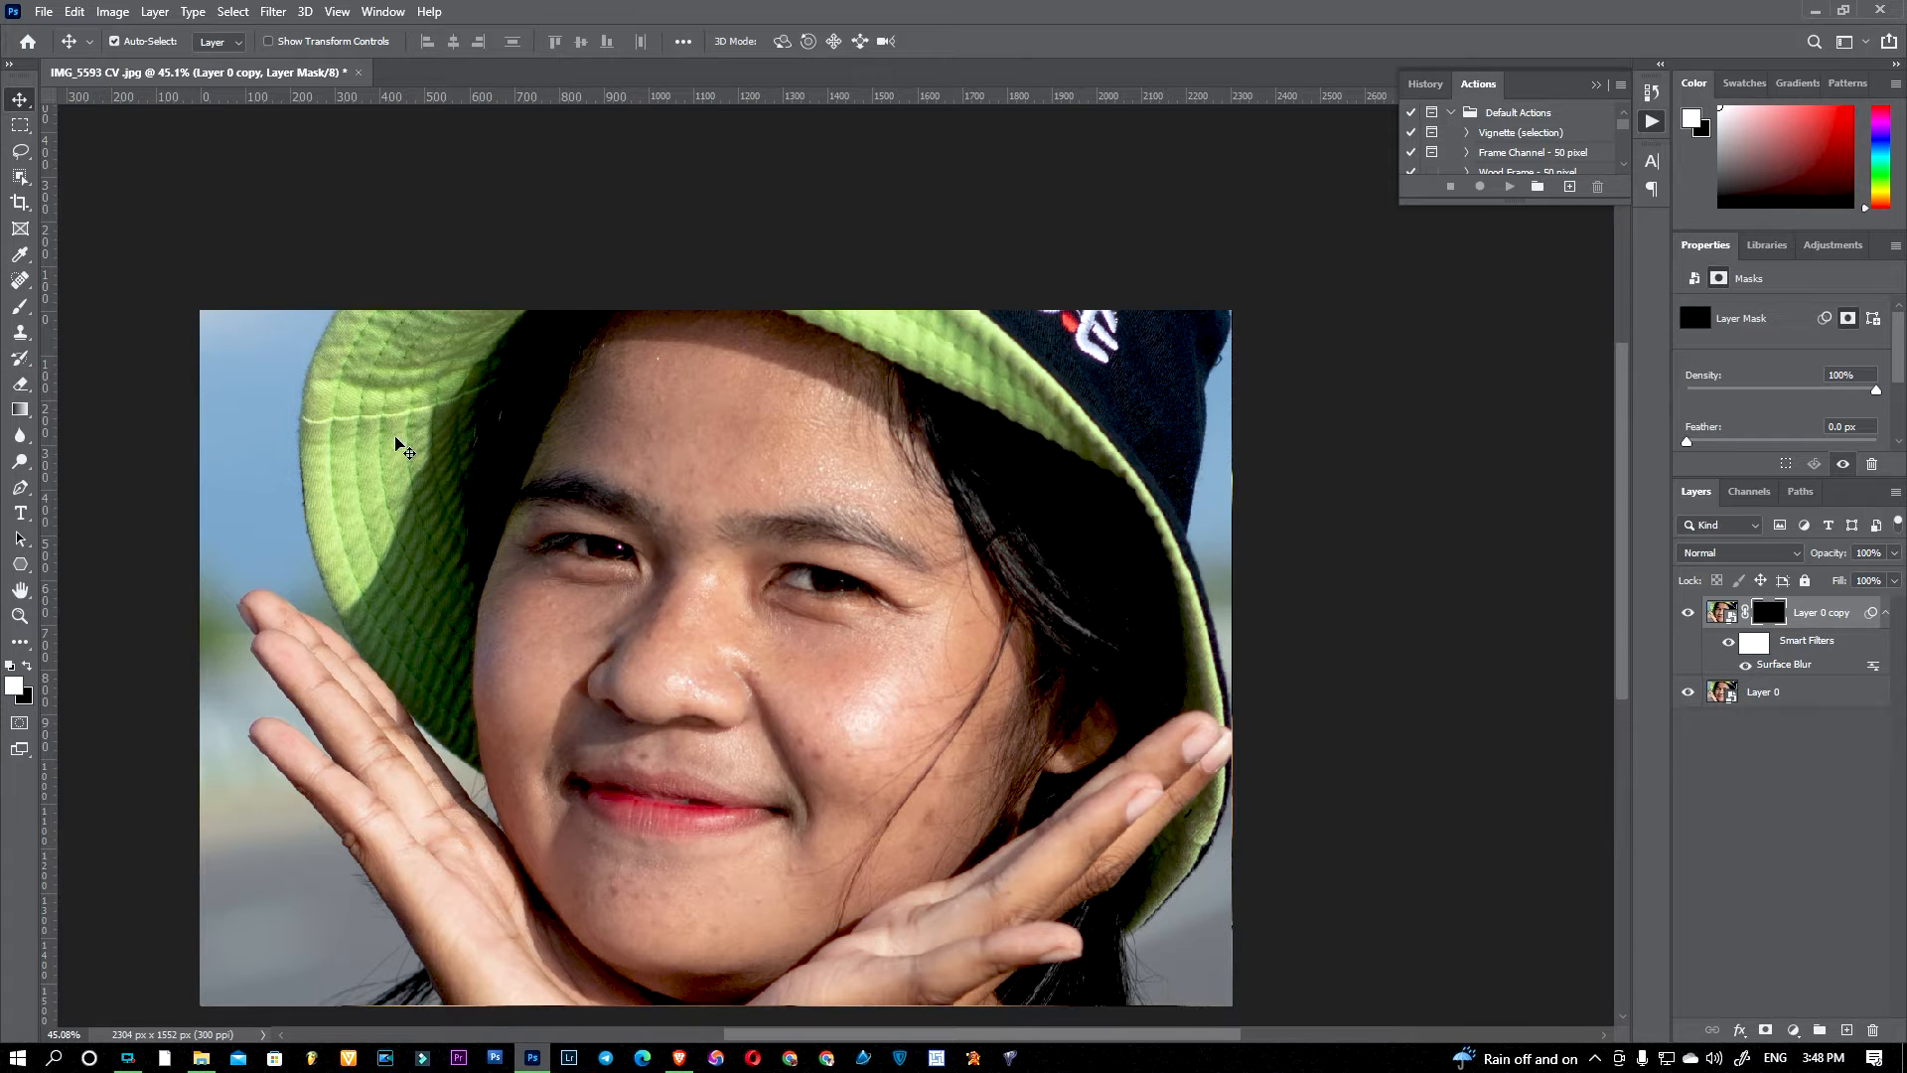
Step: Paint white on the mask over the forehead with a soft brush of 250 px, reduced to 200 px
key("b")
key("bracketright")
key("bracketright")
key("bracketright")
key("bracketright")
key("bracketright")
key("bracketright")
key("bracketright")
scroll(735, 616, "up", 2, "alt")
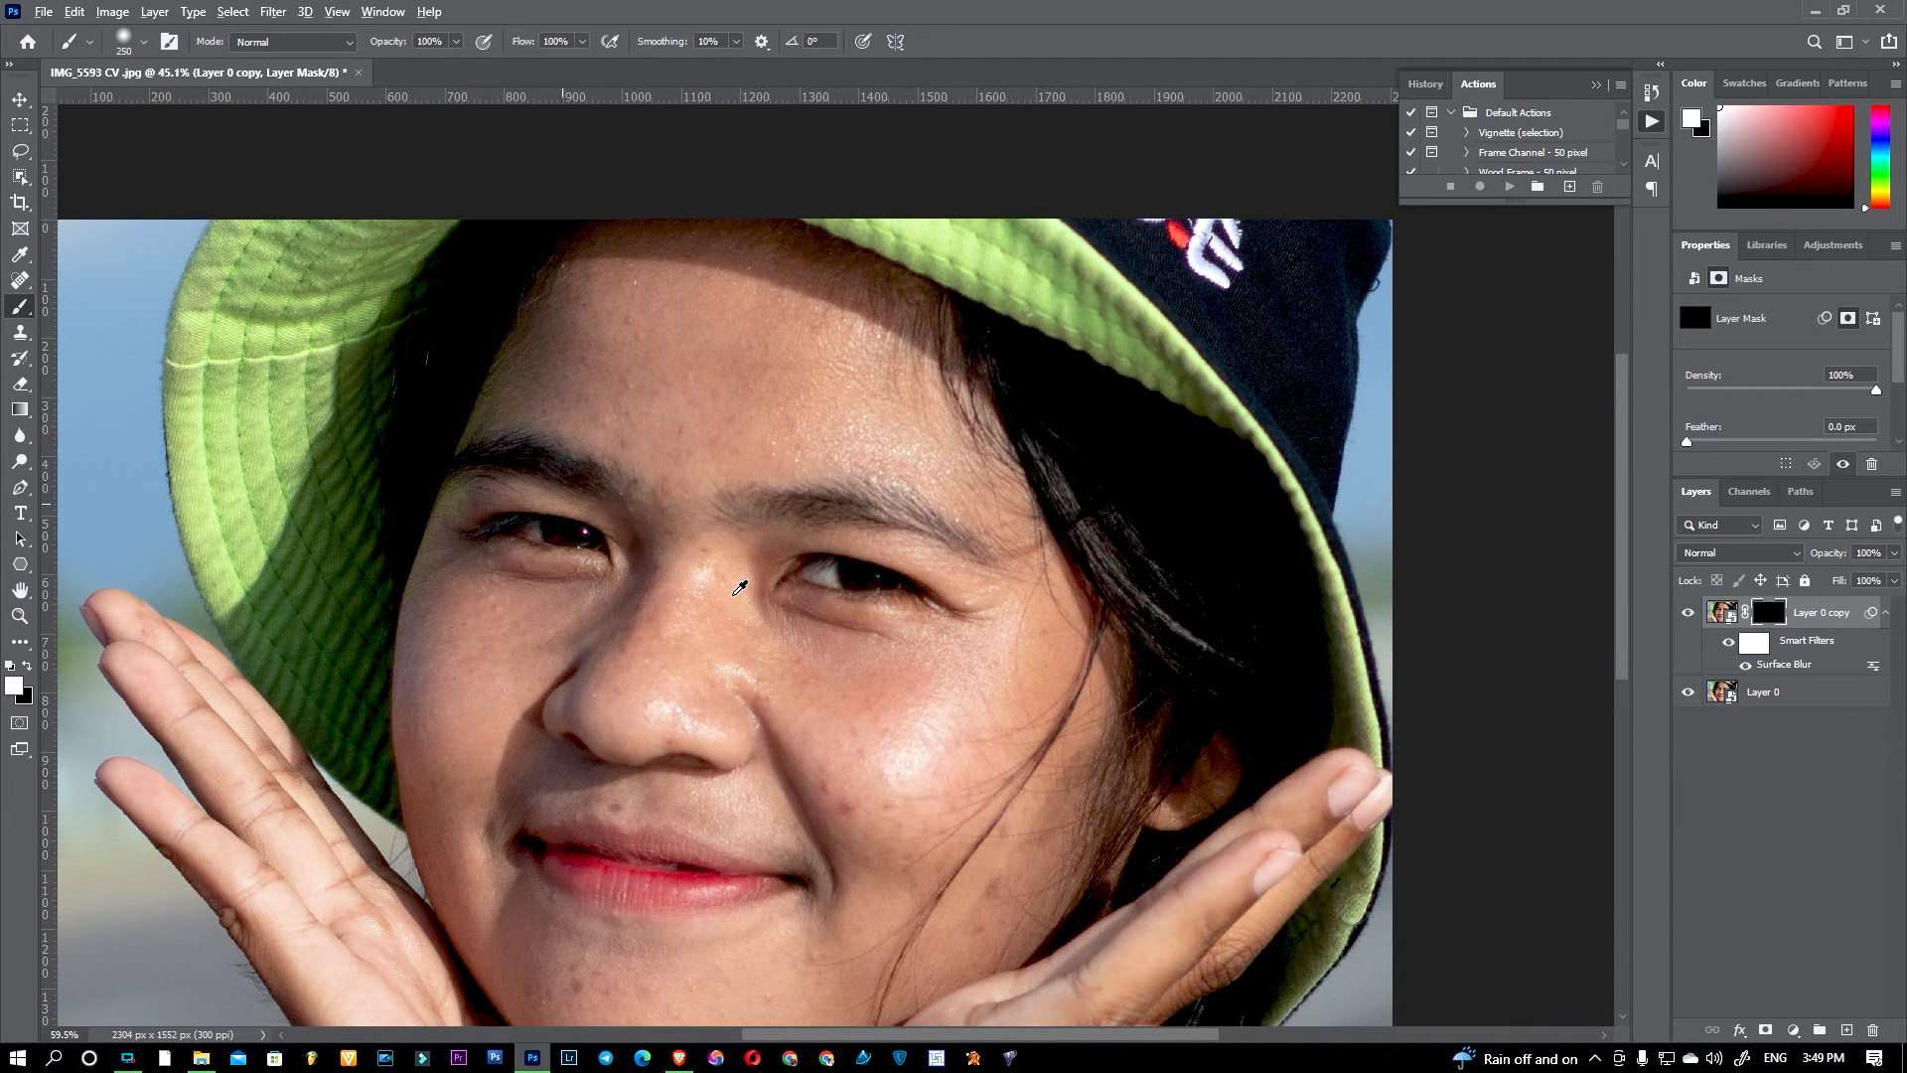
mouse_move(689, 424)
left_mouse_down()
mouse_move(795, 318)
mouse_move(852, 325)
mouse_move(781, 371)
mouse_move(807, 404)
left_mouse_up()
key("bracketleft")
mouse_move(821, 276)
left_mouse_down()
mouse_move(897, 313)
mouse_move(846, 418)
mouse_move(880, 429)
mouse_move(809, 437)
left_mouse_up()
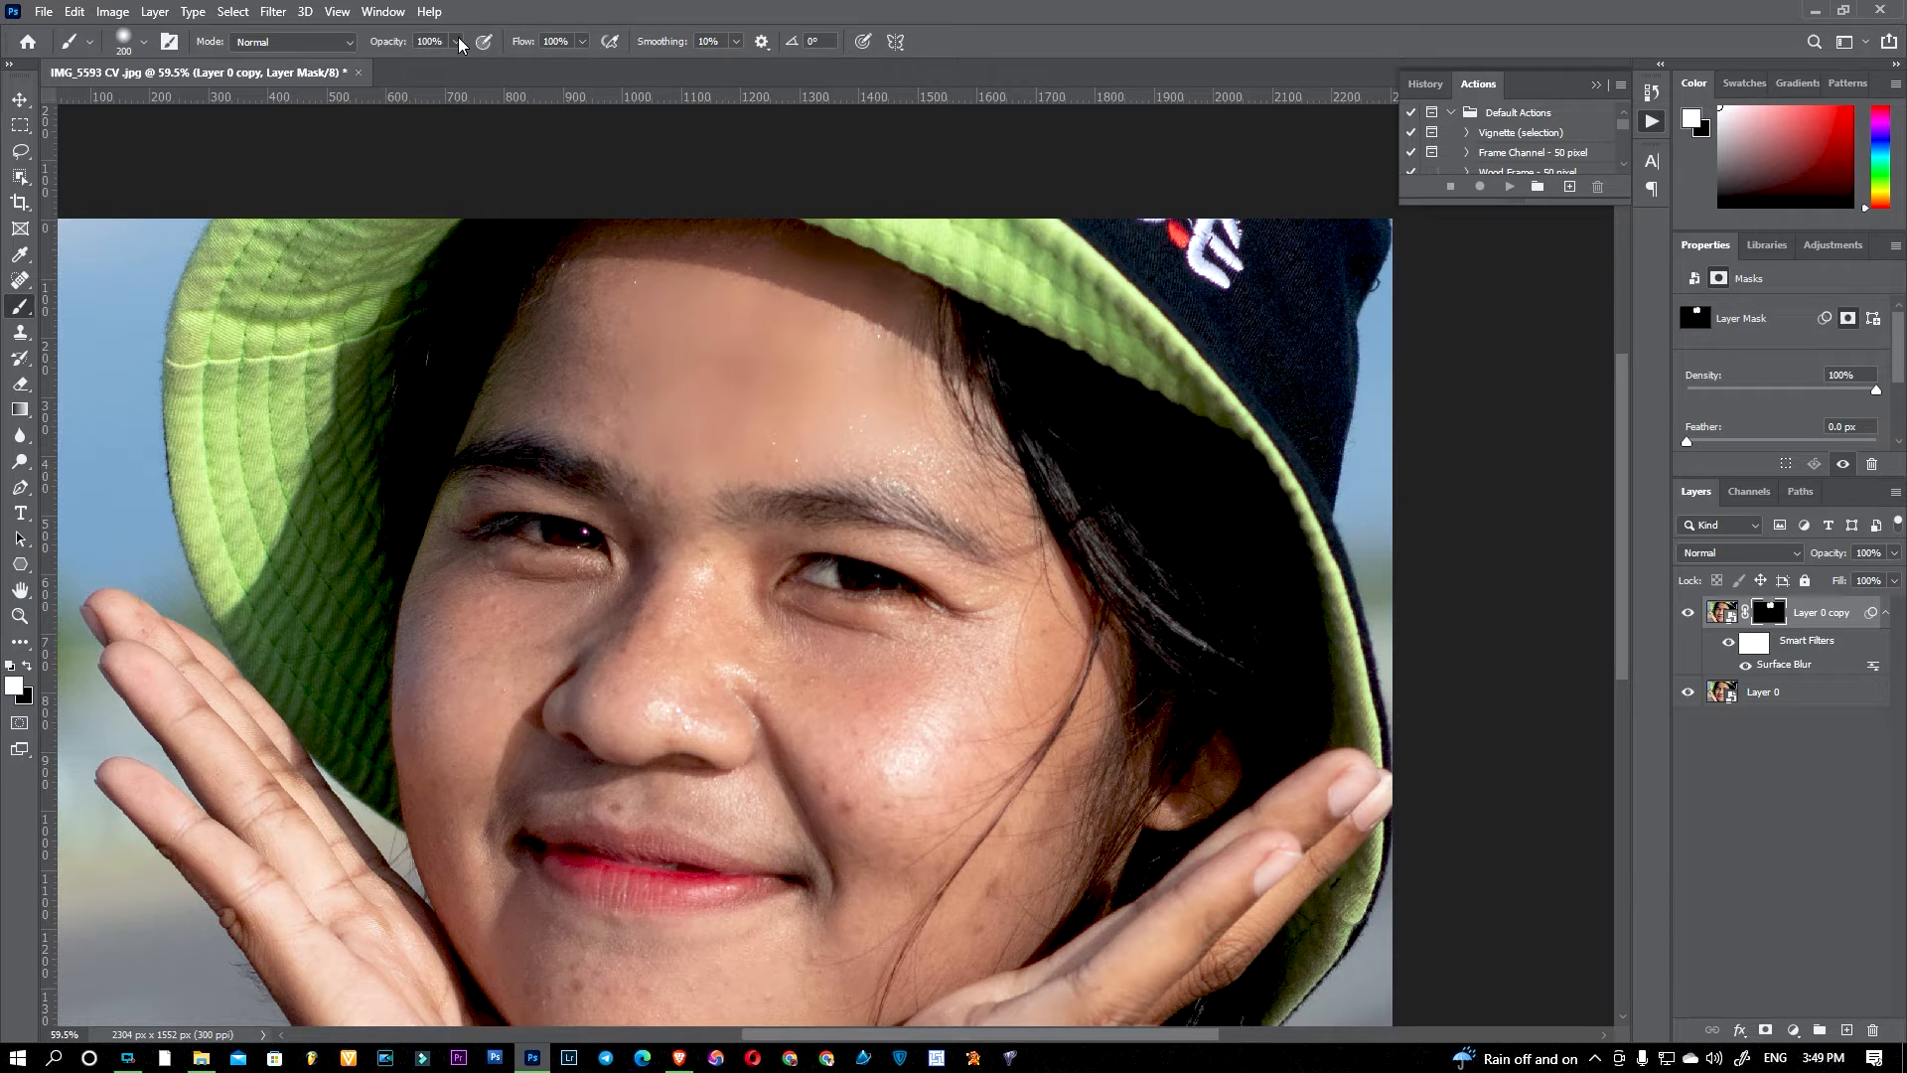
Step: Lower the brush flow to 48% and paint the mask over the rest of the forehead, the cheeks, nose and chin
left_click_drag(585, 50, 549, 68)
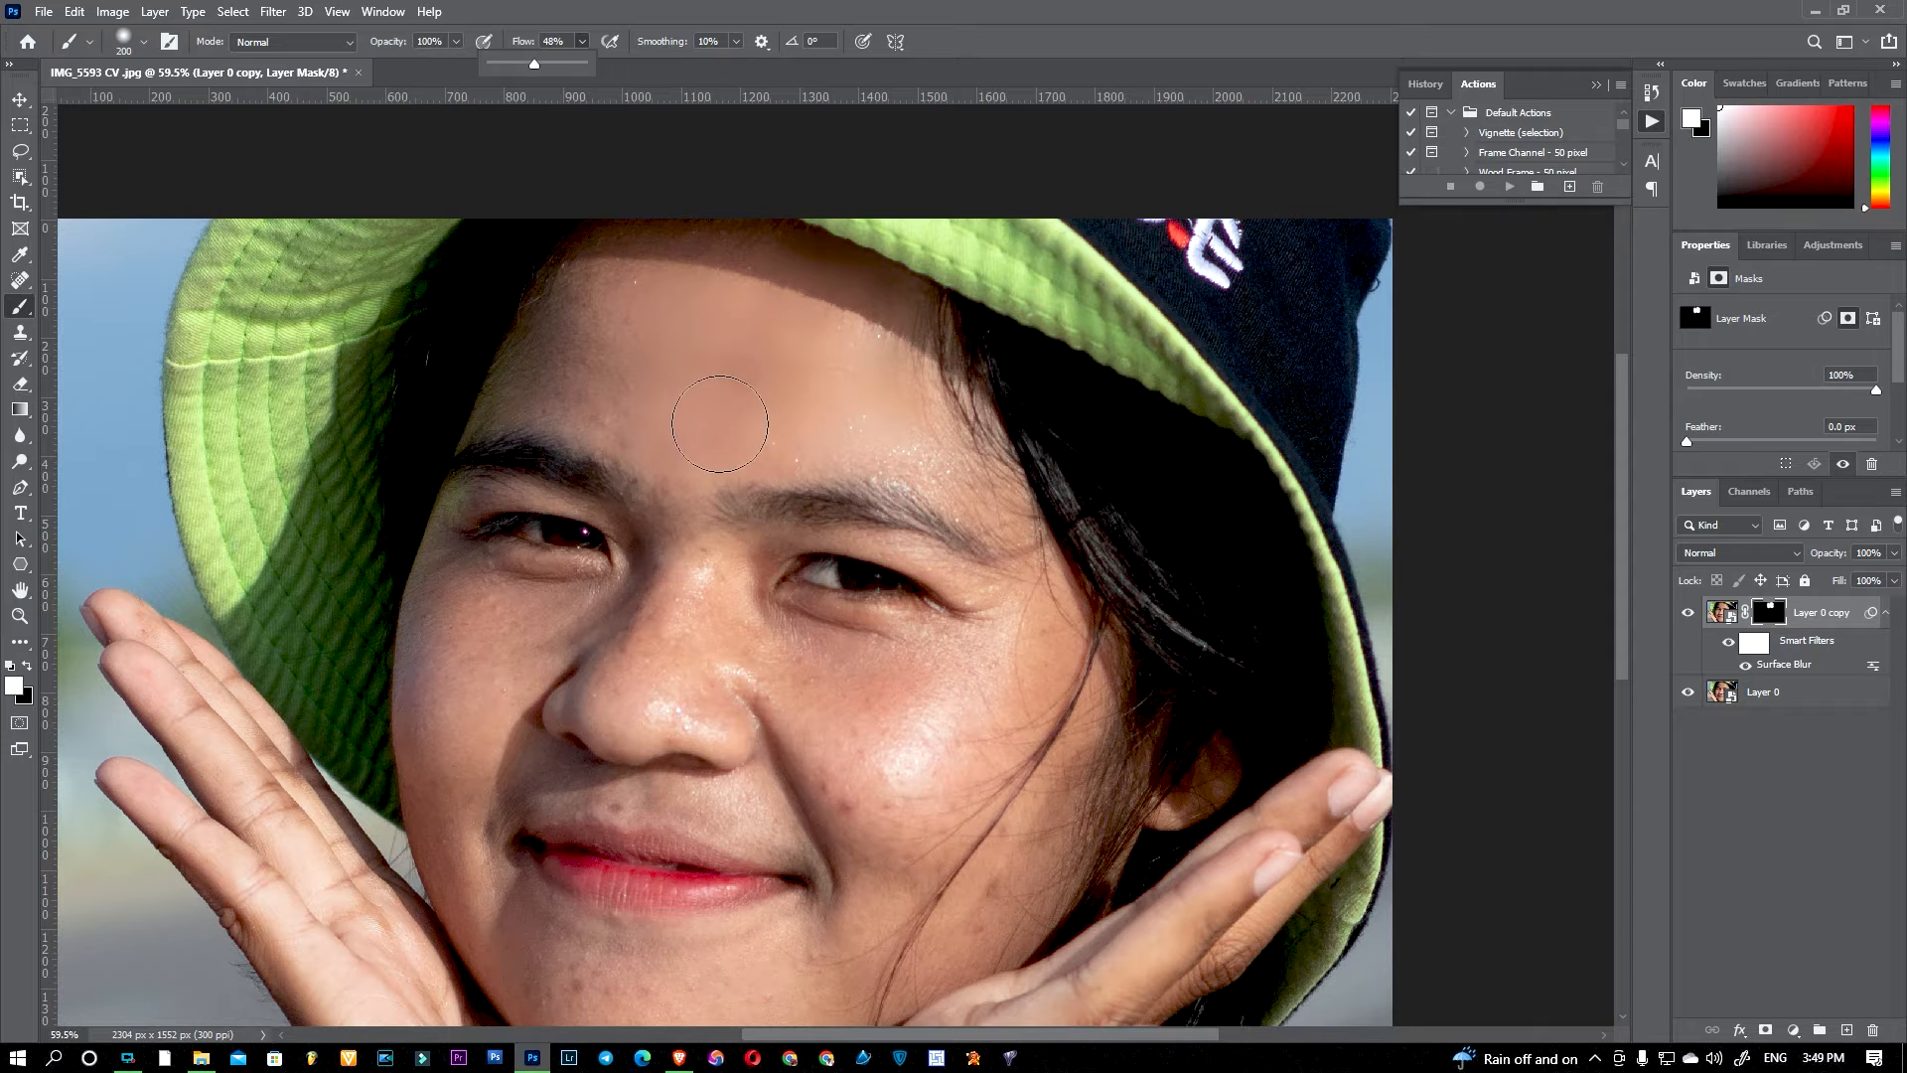
left_click(759, 437)
mouse_move(909, 454)
left_mouse_down()
mouse_move(979, 462)
mouse_move(916, 451)
mouse_move(1028, 524)
left_mouse_up()
mouse_move(1039, 606)
left_mouse_down()
mouse_move(889, 654)
mouse_move(781, 633)
mouse_move(799, 662)
mouse_move(993, 703)
mouse_move(812, 686)
mouse_move(880, 790)
mouse_move(976, 769)
mouse_move(884, 805)
mouse_move(823, 780)
mouse_move(886, 855)
mouse_move(898, 910)
mouse_move(1020, 839)
mouse_move(1075, 741)
mouse_move(980, 877)
mouse_move(995, 919)
mouse_move(1052, 884)
mouse_move(963, 930)
mouse_move(792, 778)
mouse_move(726, 654)
mouse_move(682, 620)
mouse_move(660, 651)
mouse_move(693, 582)
mouse_move(656, 632)
mouse_move(653, 685)
mouse_move(744, 725)
mouse_move(698, 685)
mouse_move(595, 691)
mouse_move(612, 636)
mouse_move(552, 609)
mouse_move(482, 596)
mouse_move(436, 639)
mouse_move(490, 627)
mouse_move(488, 712)
mouse_move(666, 527)
mouse_move(656, 455)
mouse_move(595, 410)
mouse_move(487, 396)
mouse_move(631, 265)
mouse_move(565, 308)
mouse_move(728, 273)
mouse_move(608, 361)
mouse_move(649, 291)
mouse_move(701, 270)
mouse_move(943, 394)
left_mouse_up()
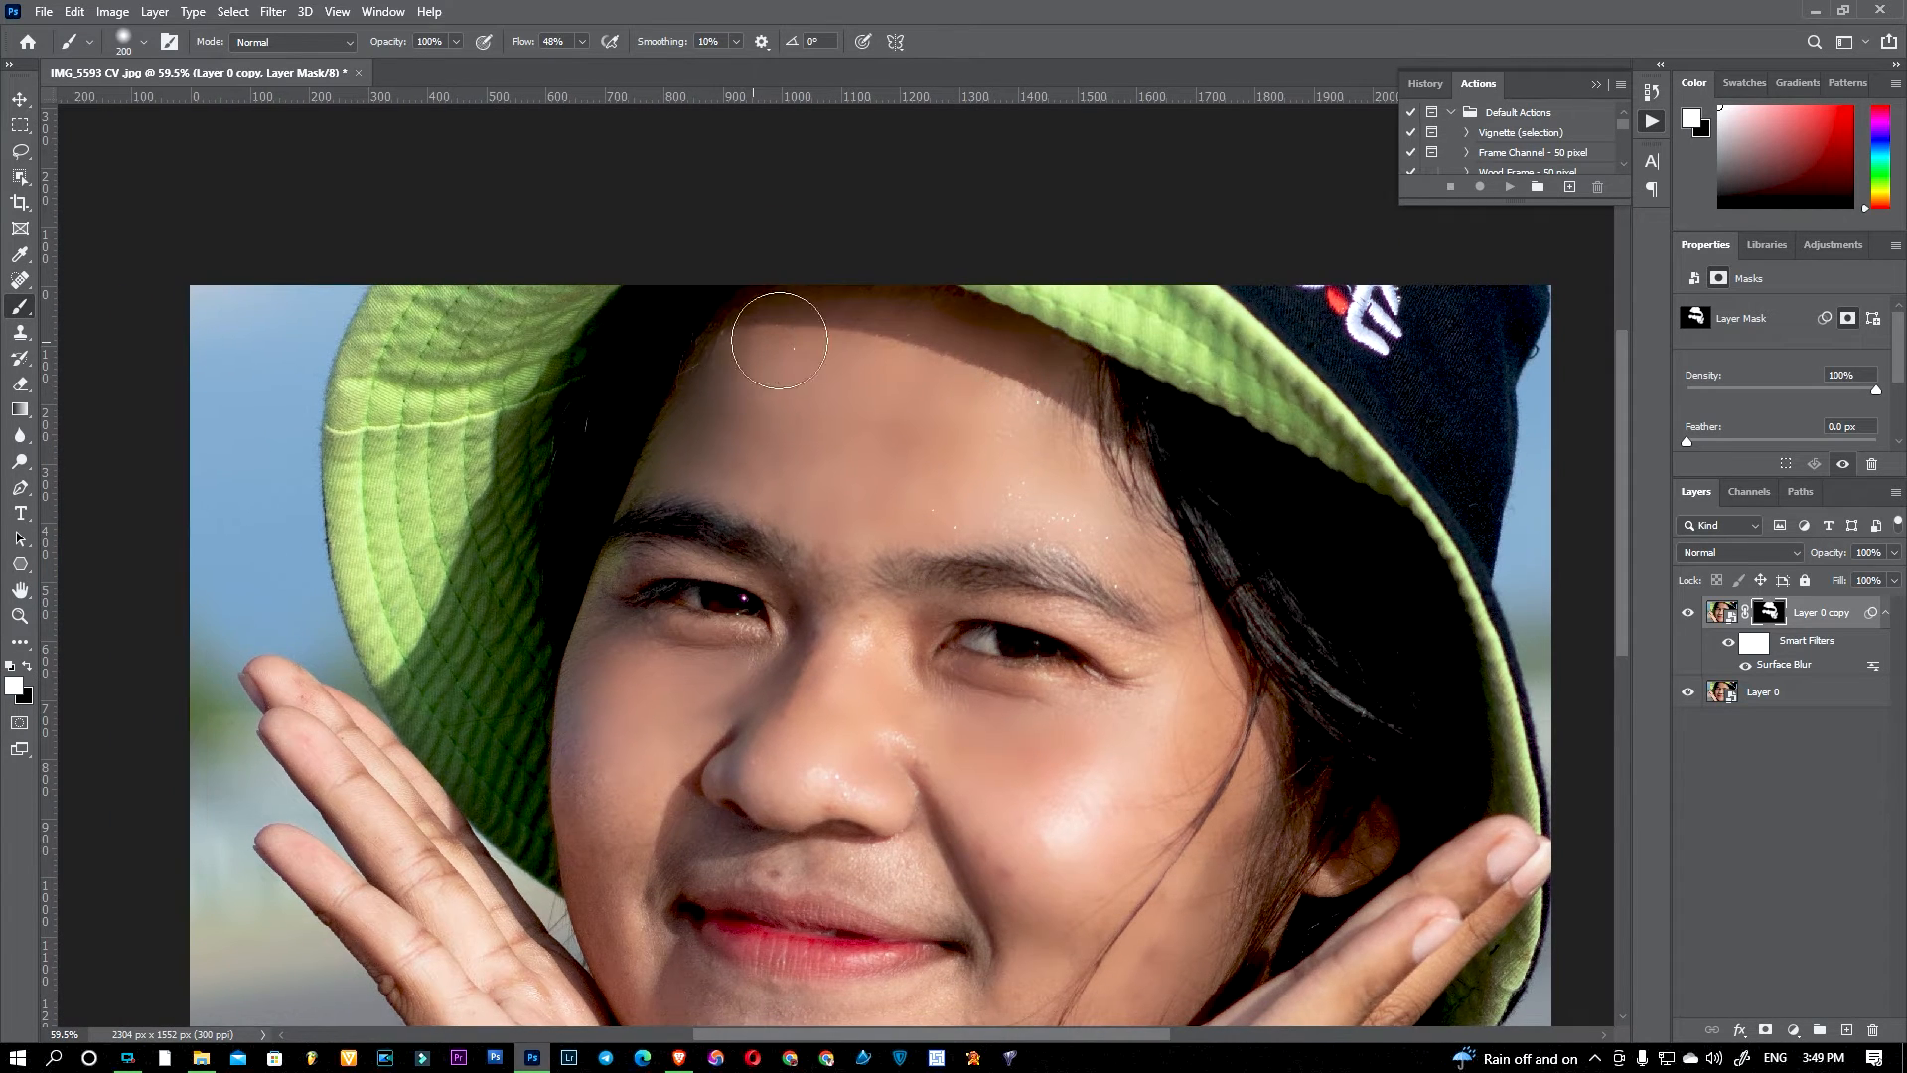
scroll(909, 696, "down", 1)
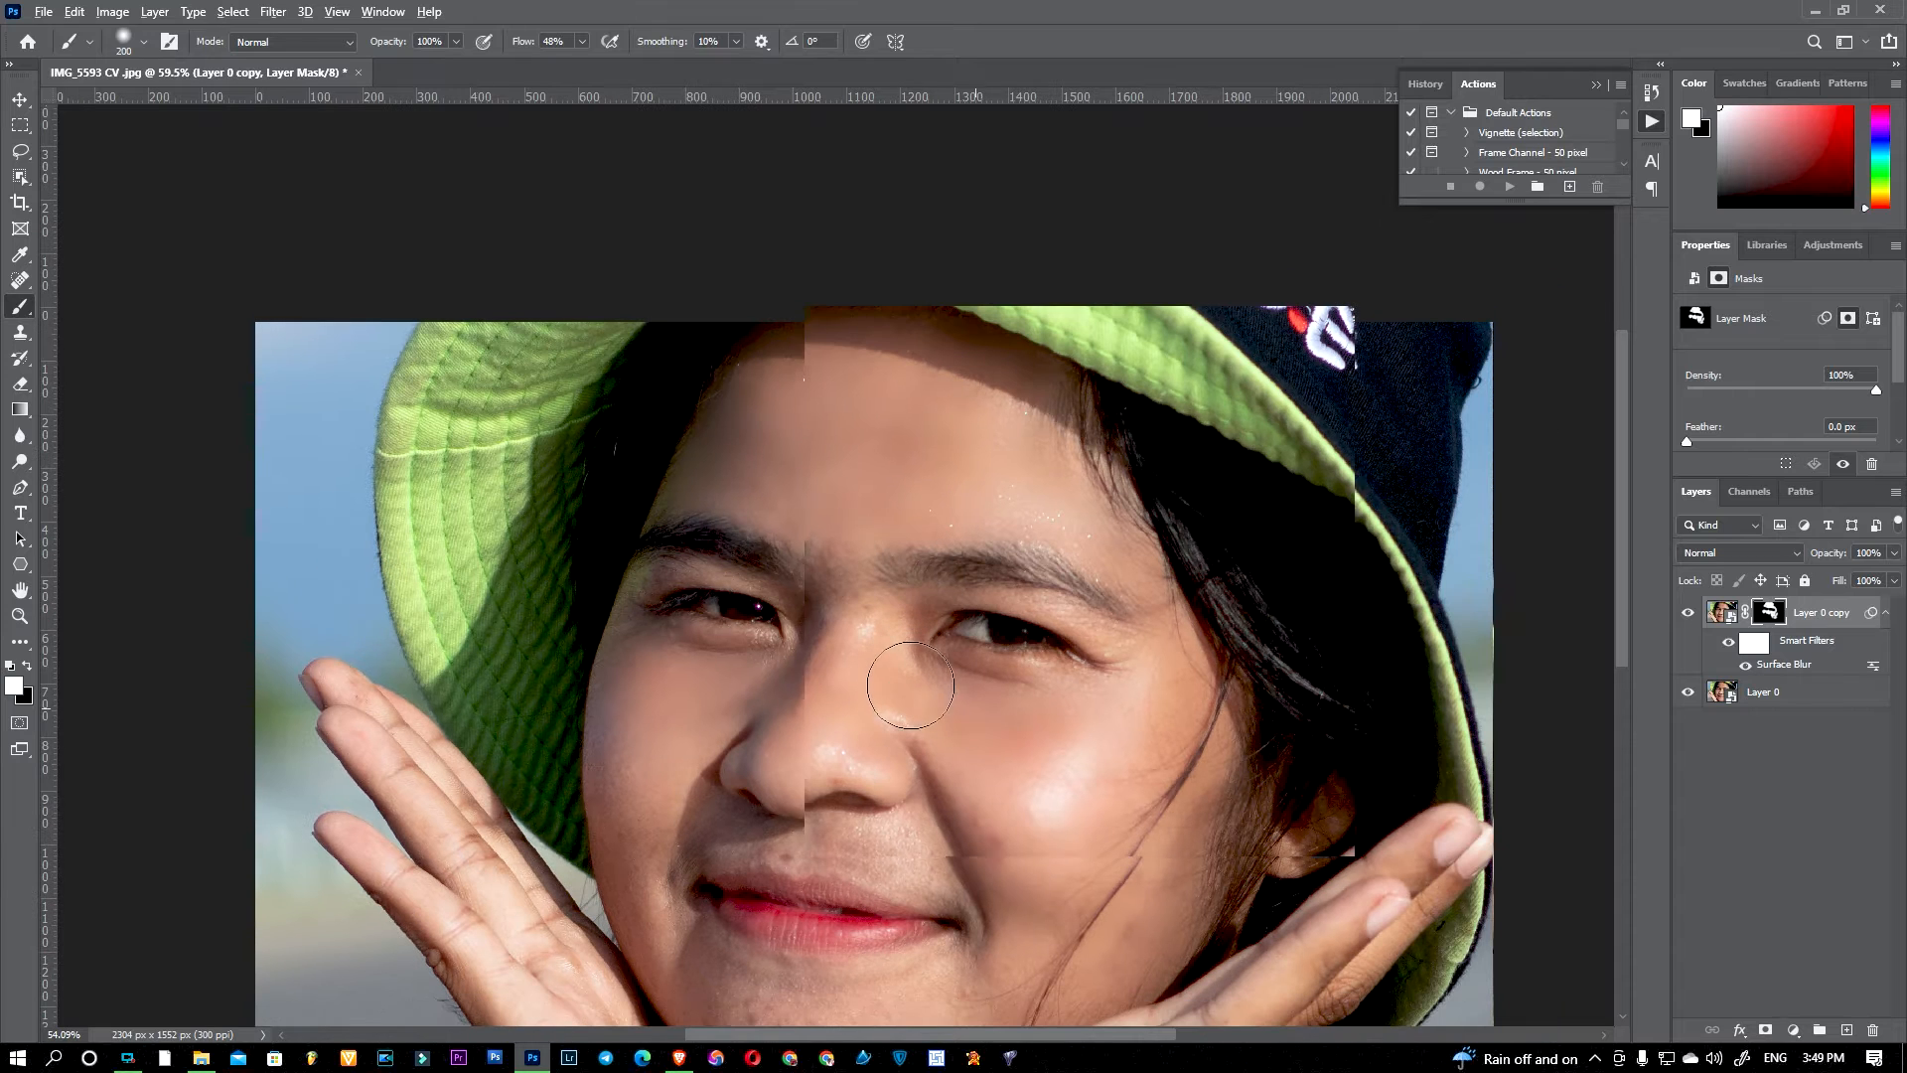
scroll(963, 743, "down", 1)
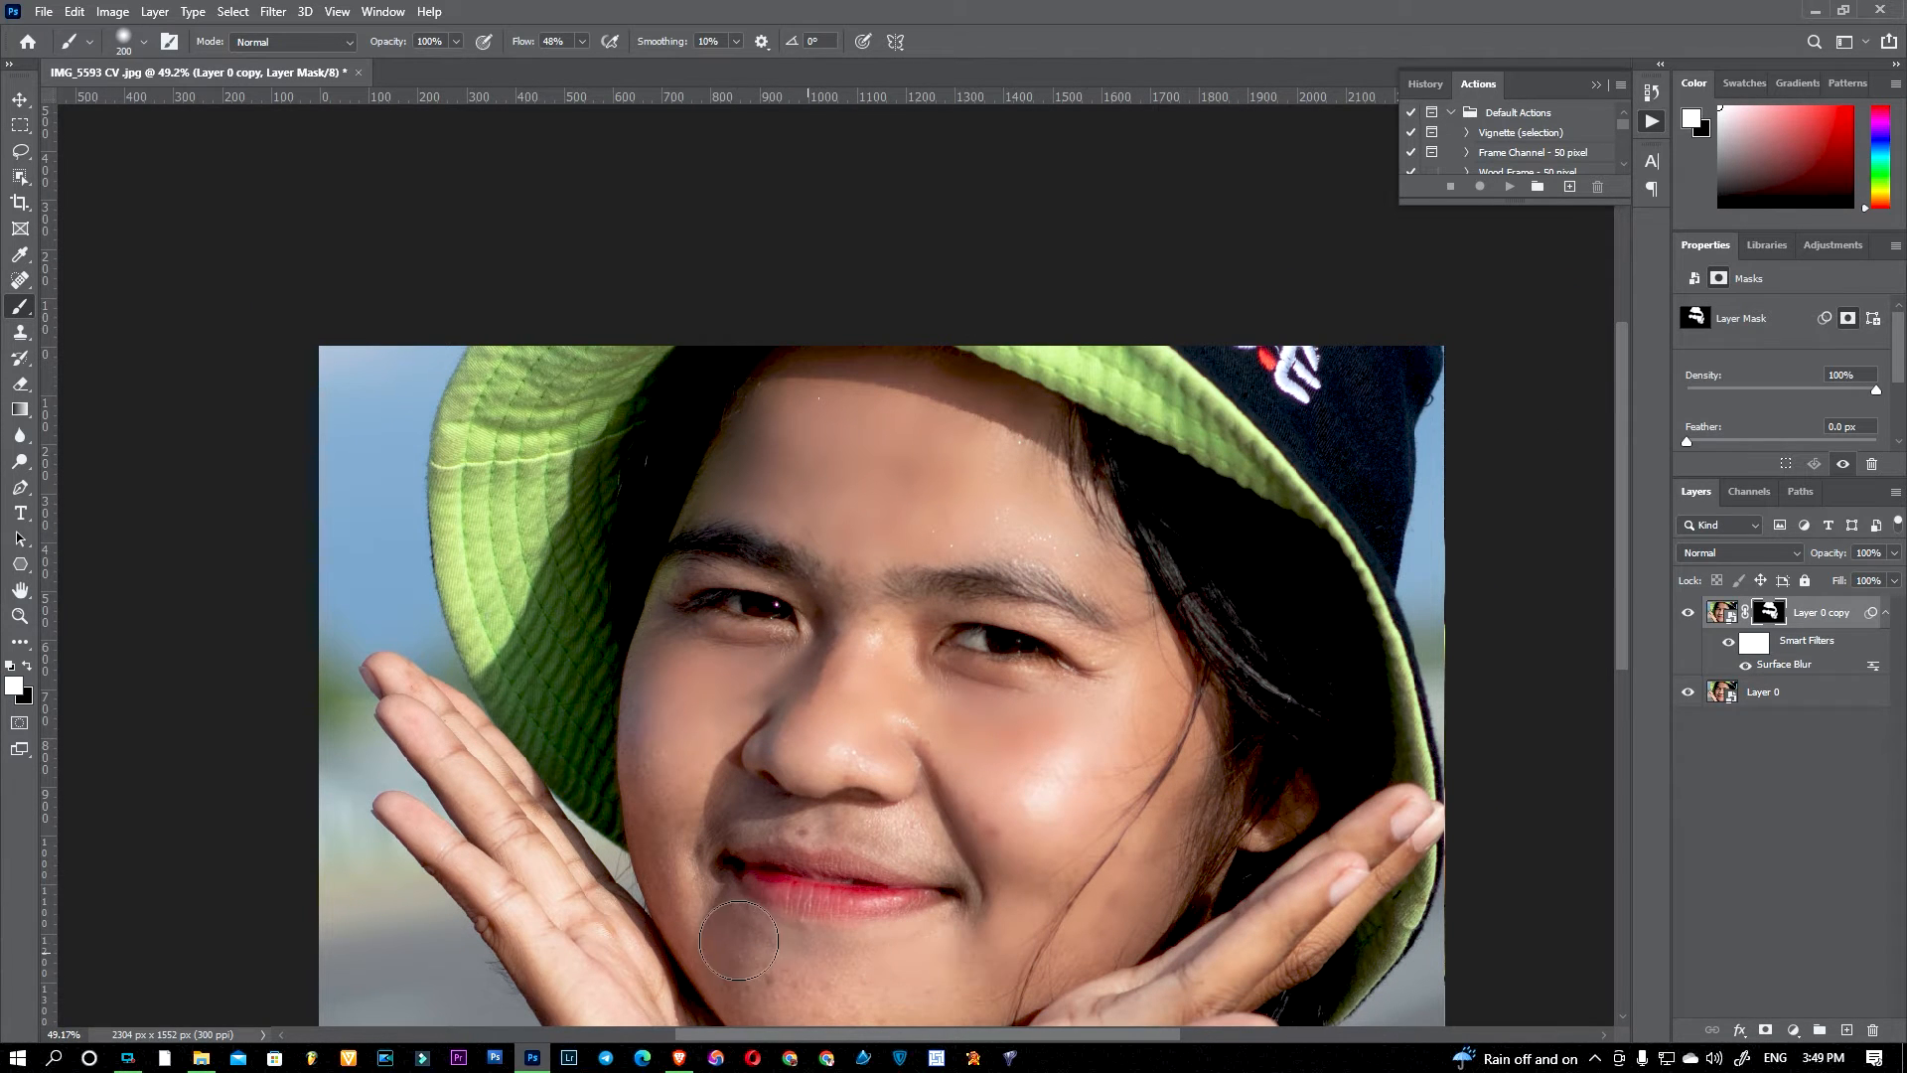
scroll(906, 943, "down", 1)
key("space")
scroll(980, 864, "down", 1)
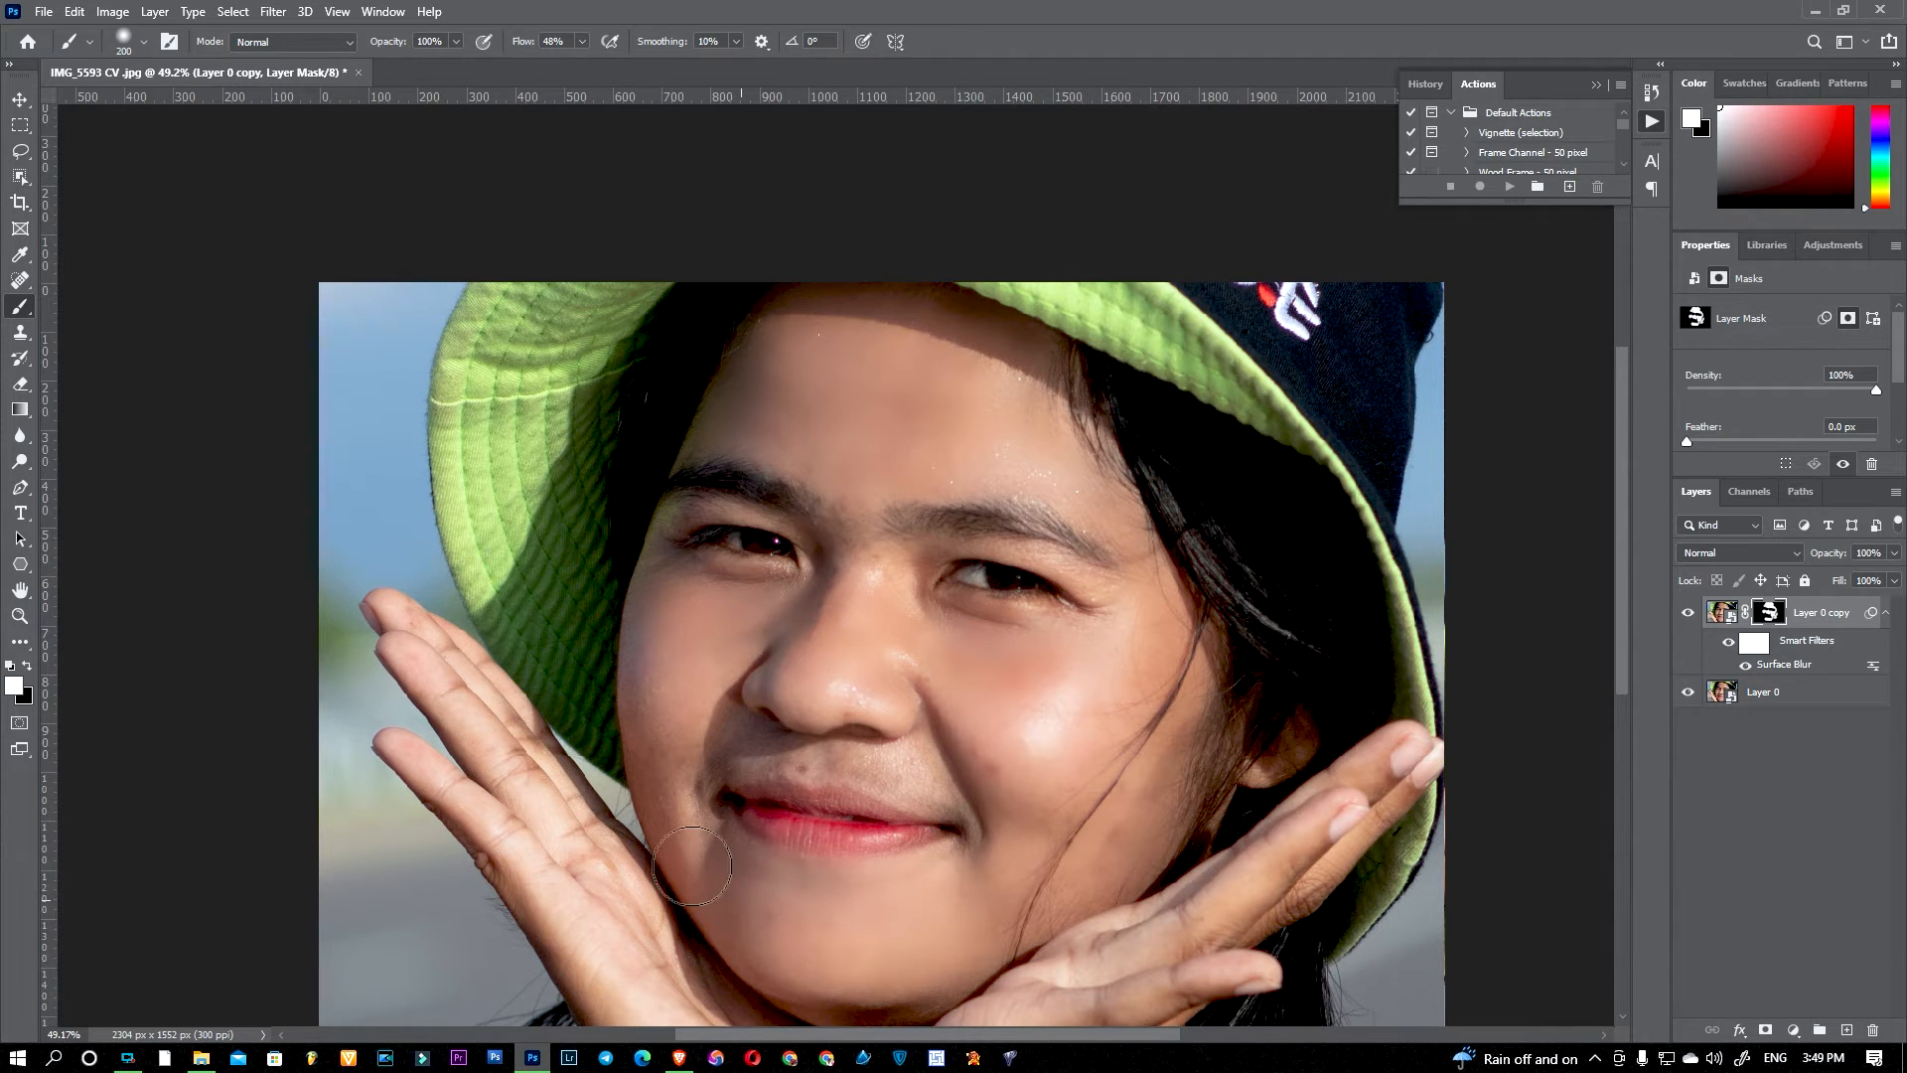
Step: Paint the remaining skin around the mouth and cheek into the mask, reducing the brush size to 70 px for finer areas
key("bracketleft")
key("bracketleft")
mouse_move(937, 776)
left_mouse_down()
mouse_move(970, 808)
mouse_move(962, 768)
mouse_move(1008, 782)
mouse_move(970, 742)
mouse_move(1021, 804)
mouse_move(991, 751)
mouse_move(1017, 859)
left_mouse_up()
key("bracketleft")
key("bracketleft")
key("bracketleft")
scroll(959, 685, "down", 2)
scroll(1043, 695, "up", 2)
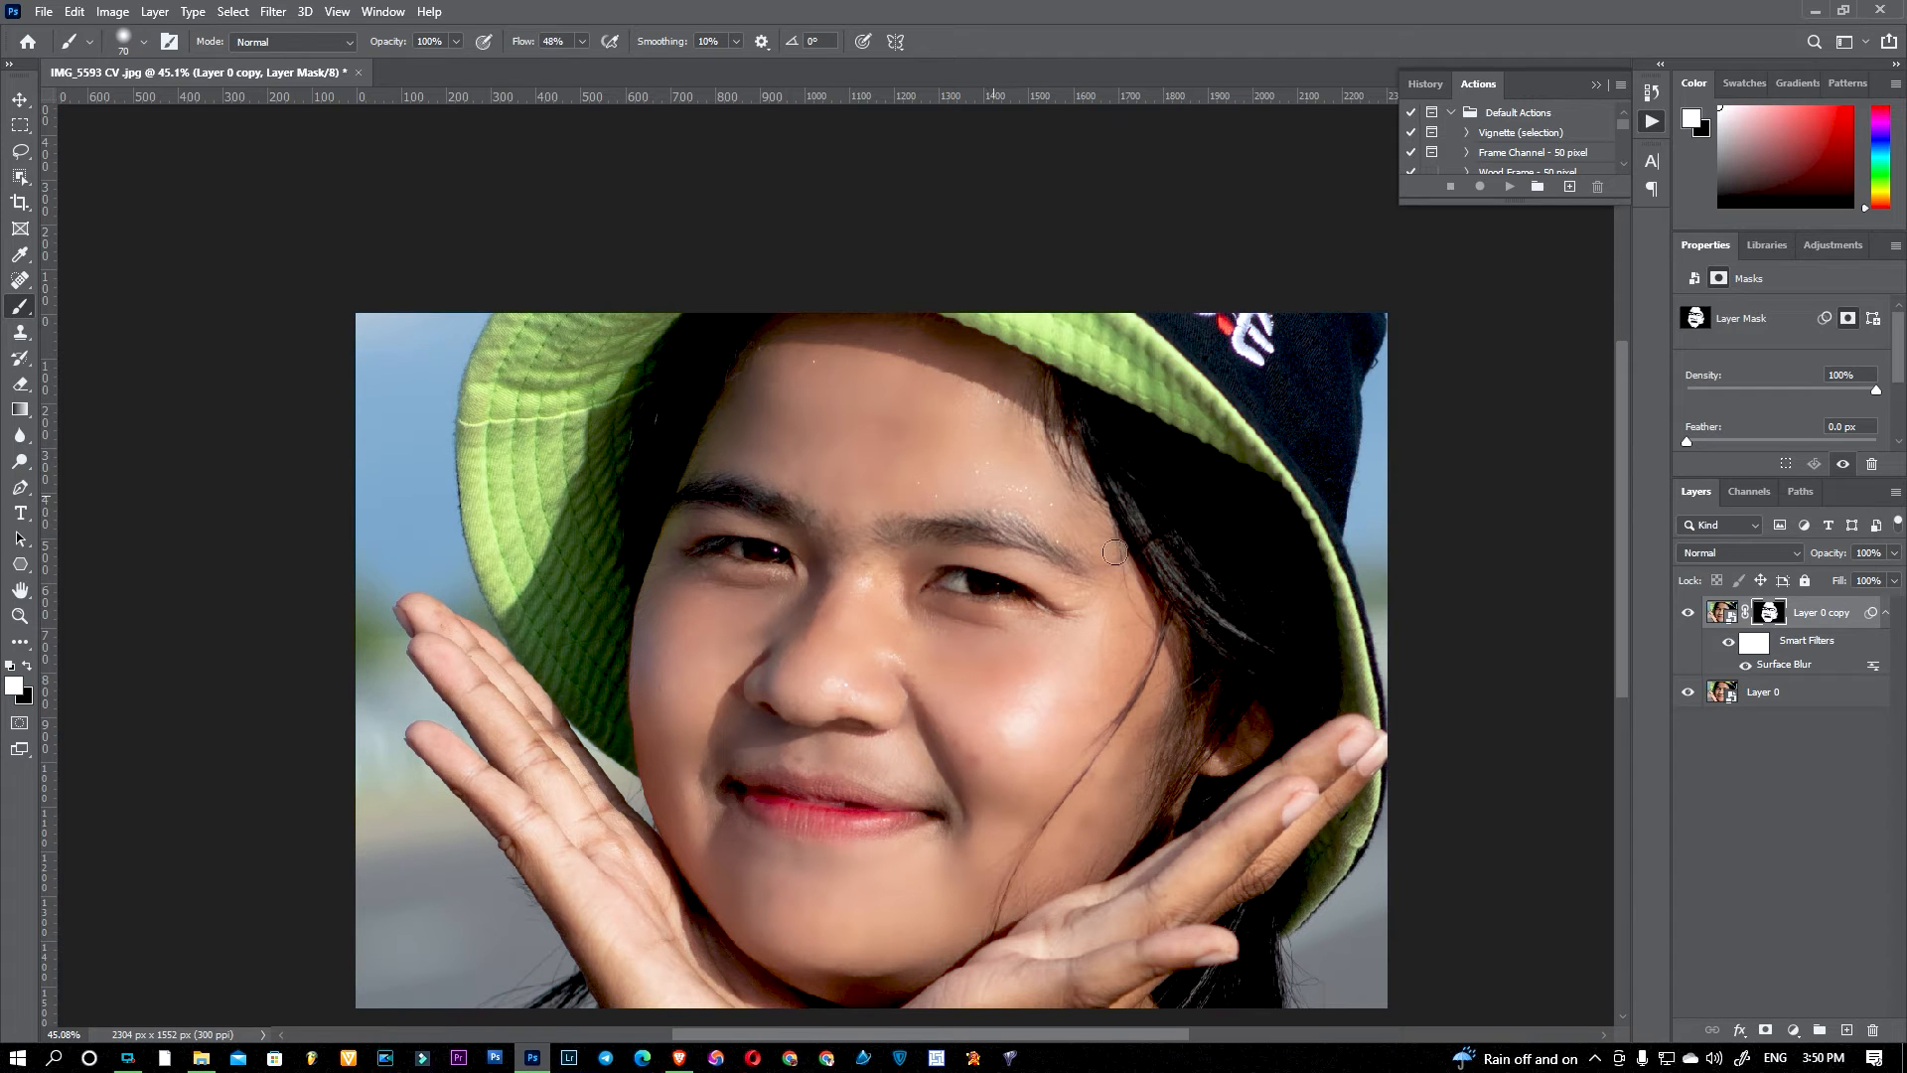
Step: Merge all visible layers into one and duplicate the merged layer
right_click(1826, 622)
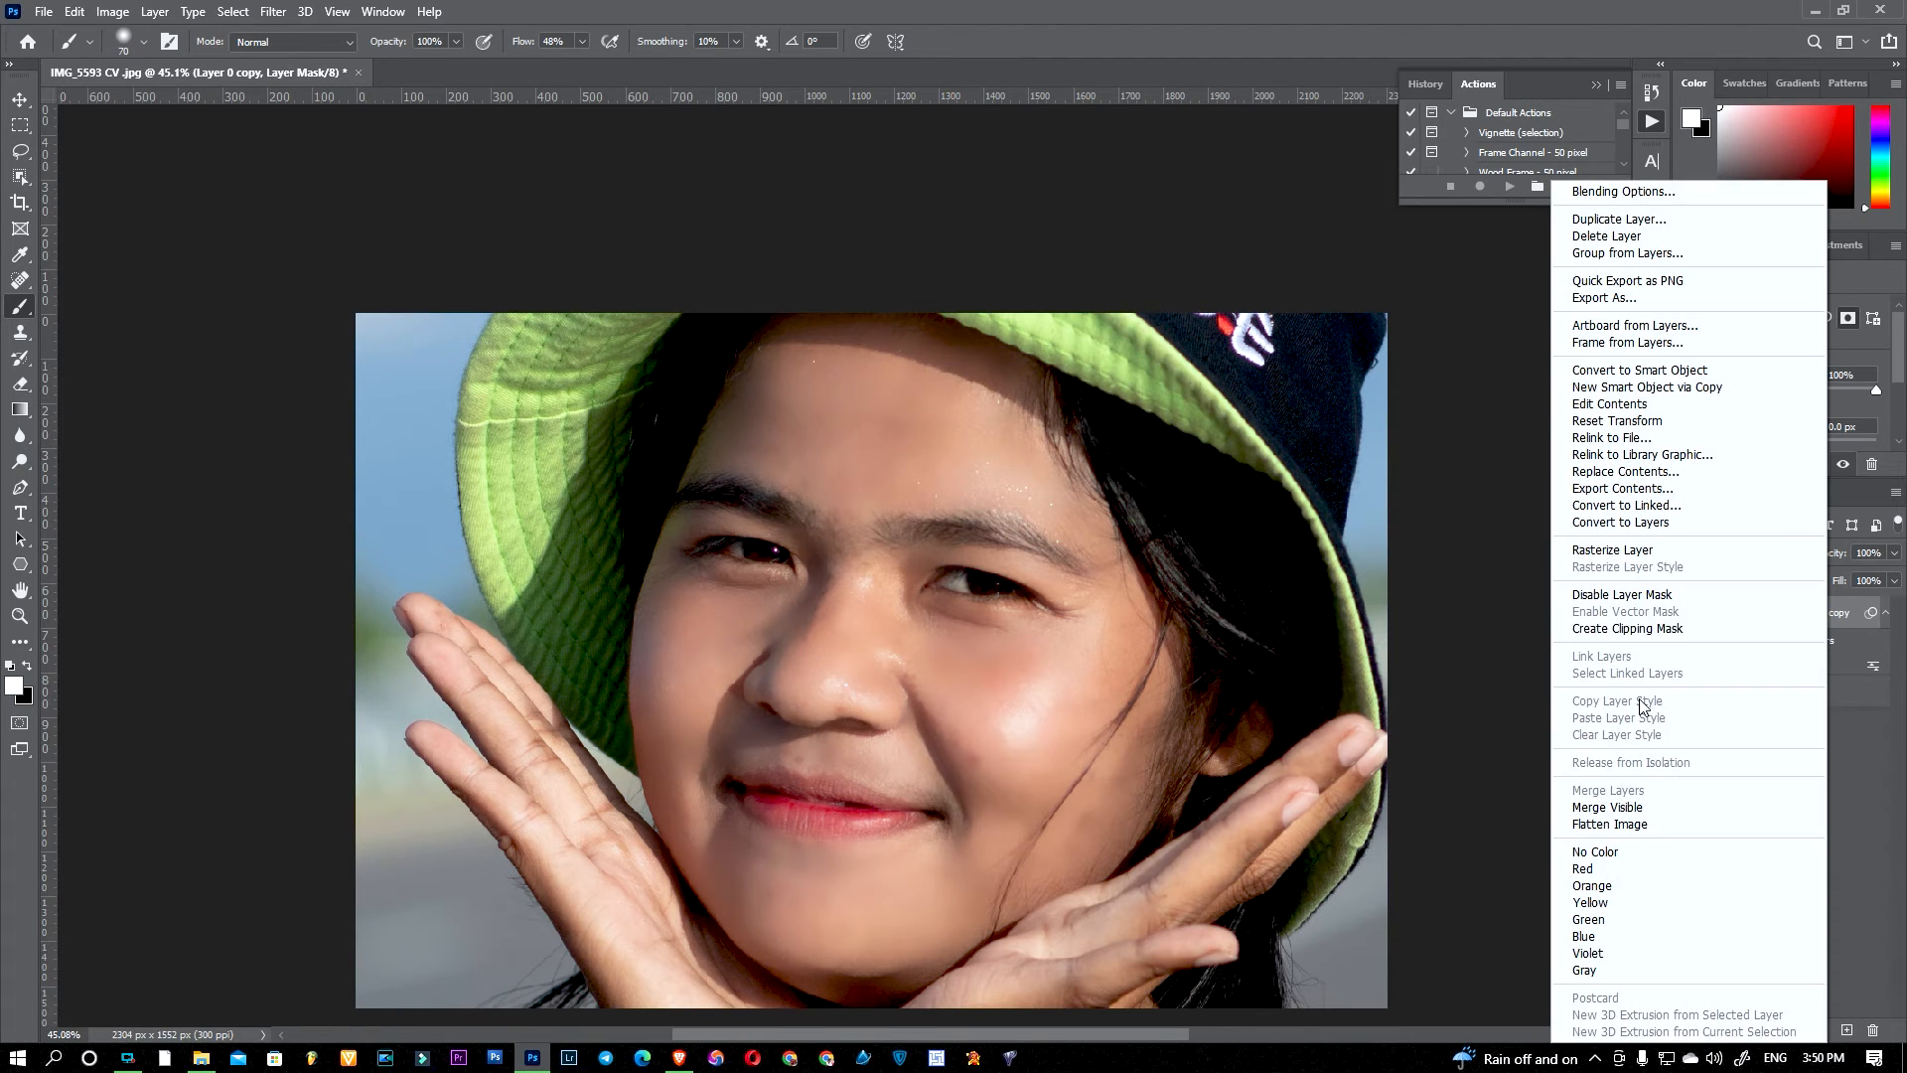
left_click(1658, 809)
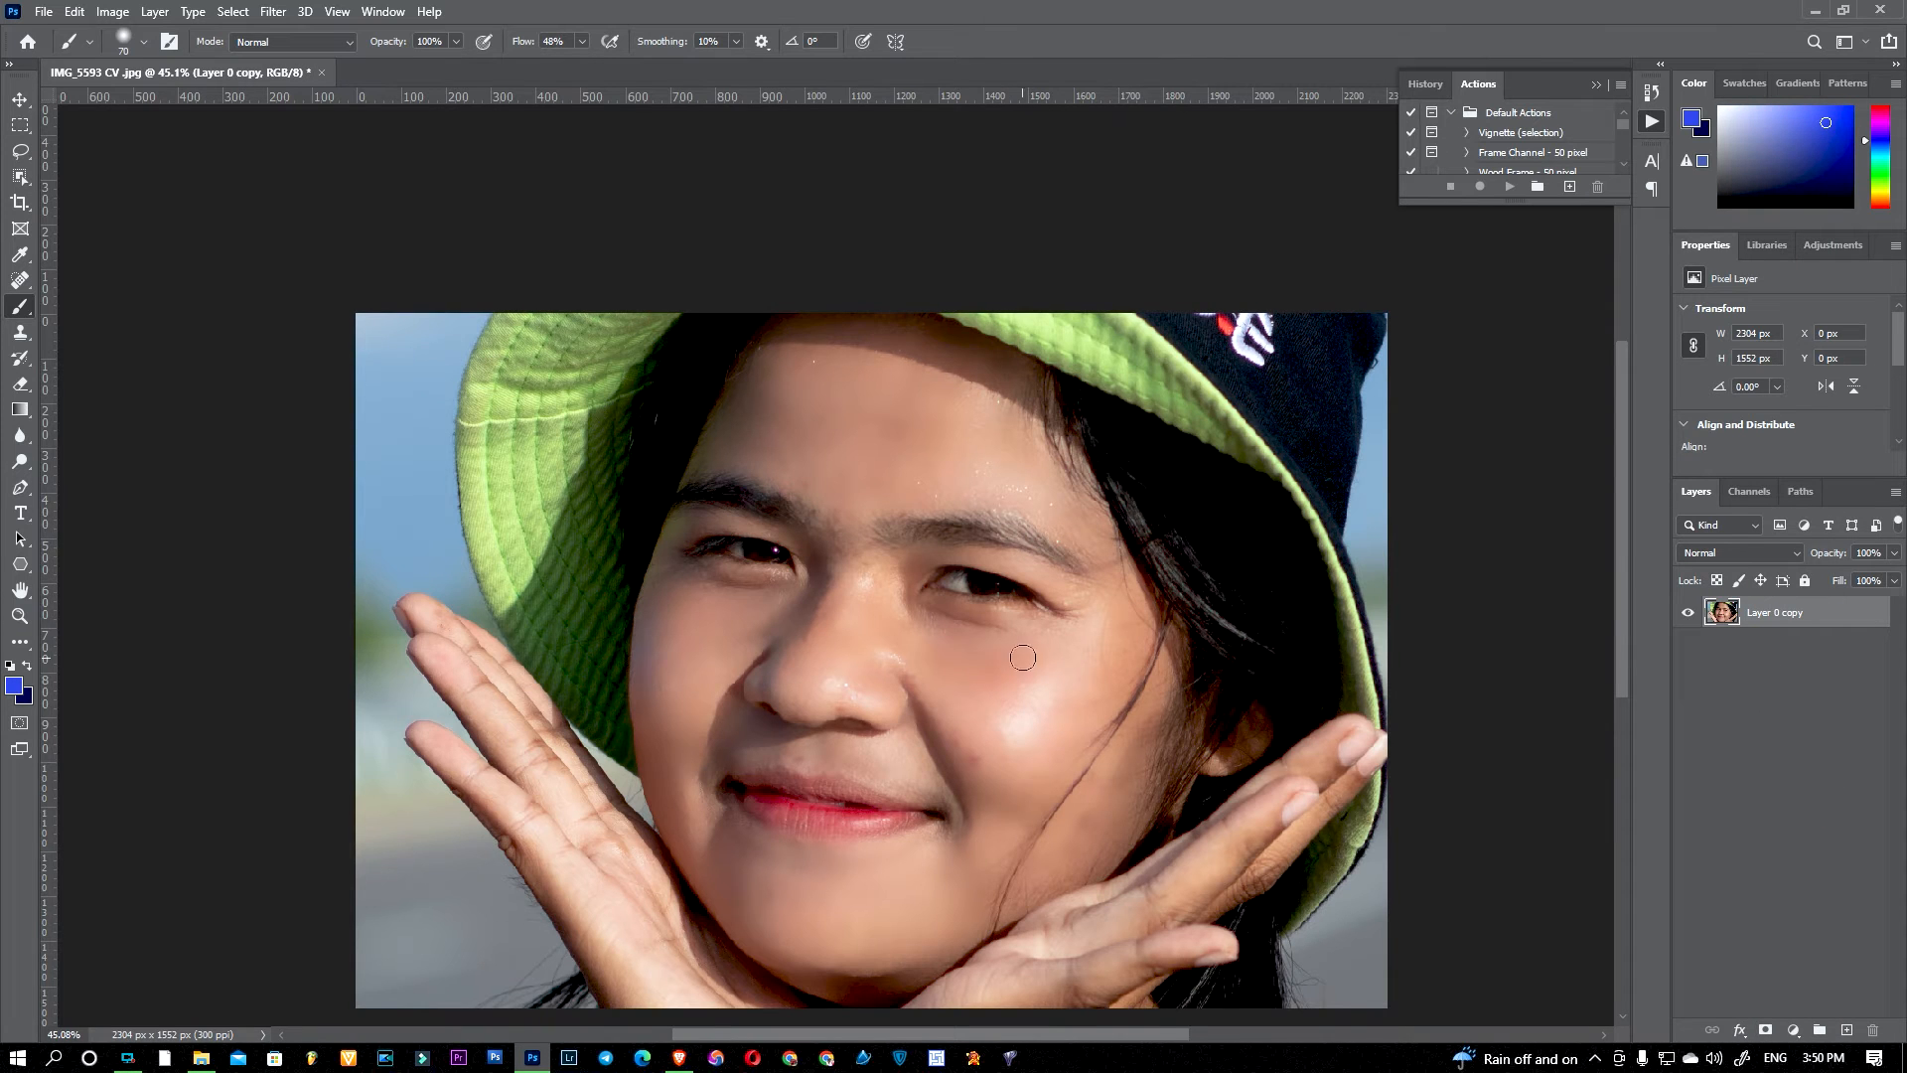
scroll(991, 658, "down", 3)
scroll(991, 657, "up", 5)
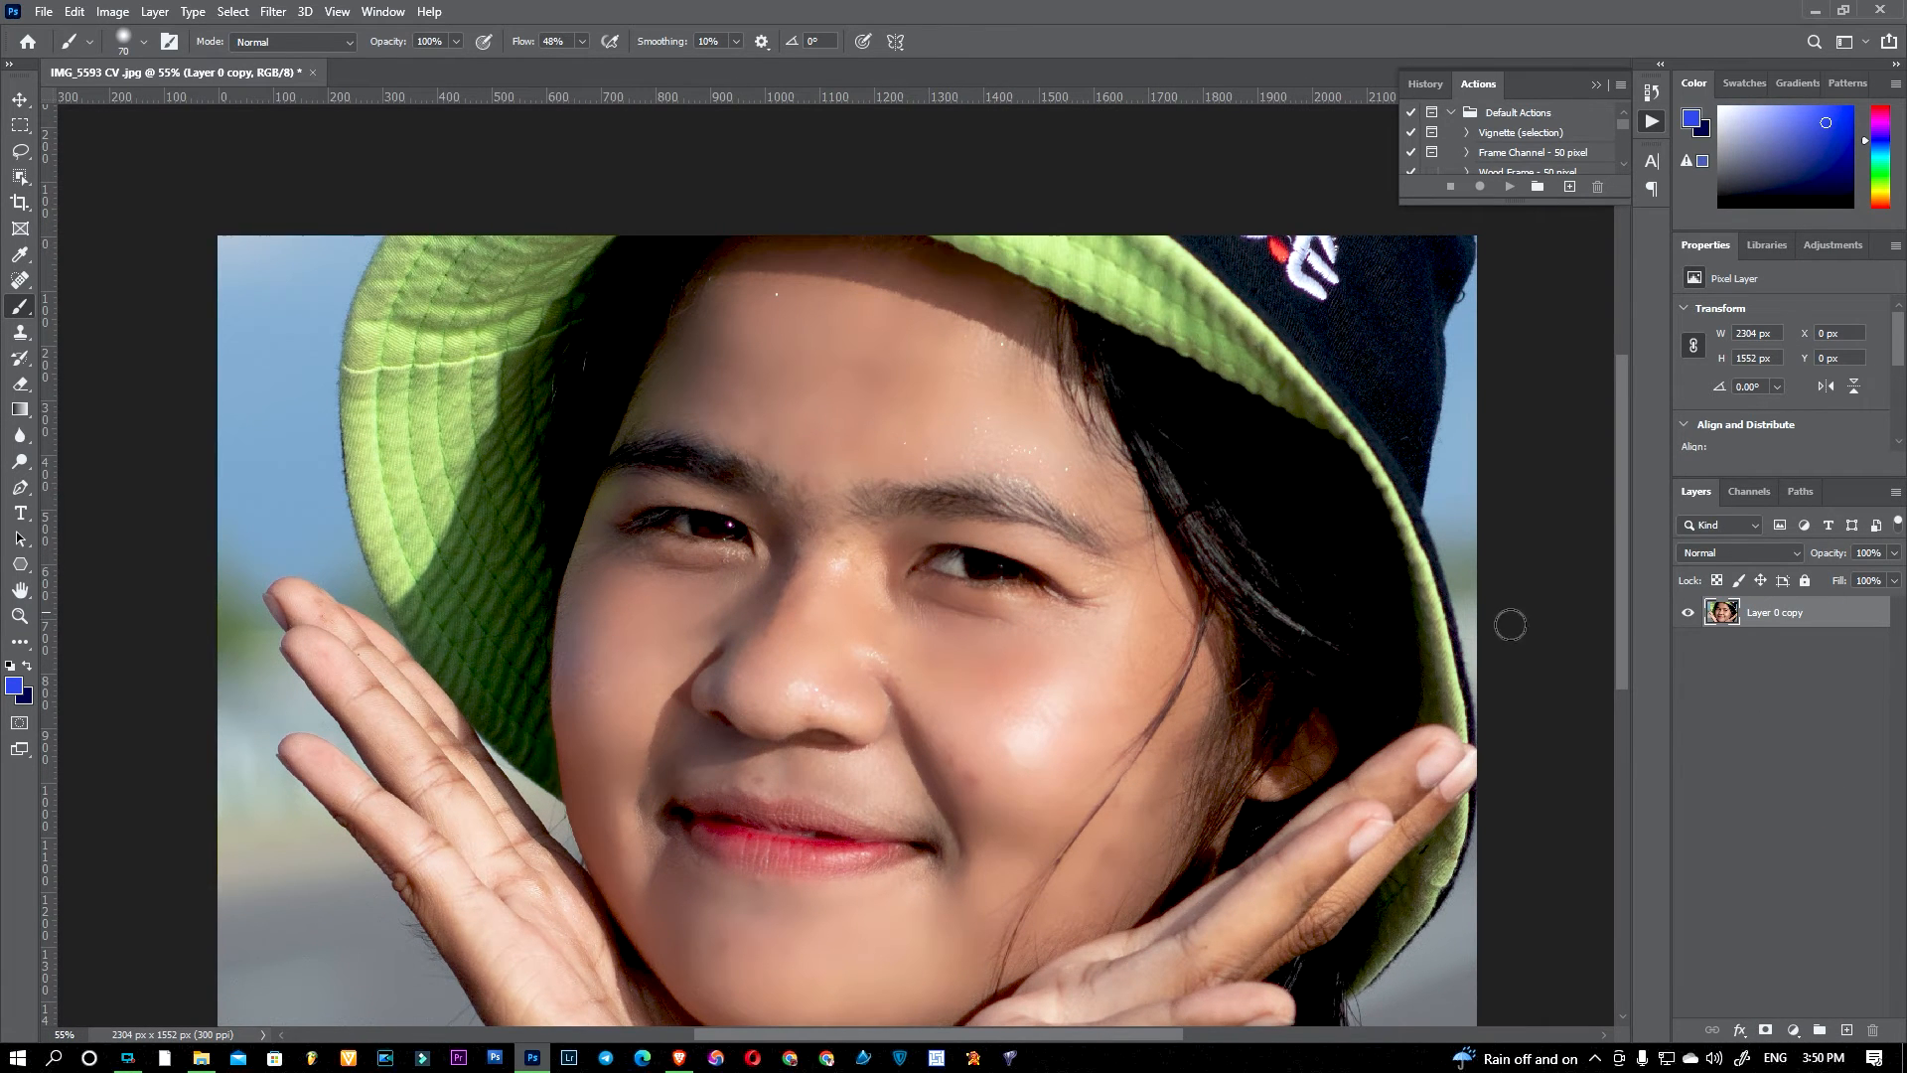
right_click(1779, 621)
left_click(1859, 737)
left_click_drag(1818, 608, 1846, 1030)
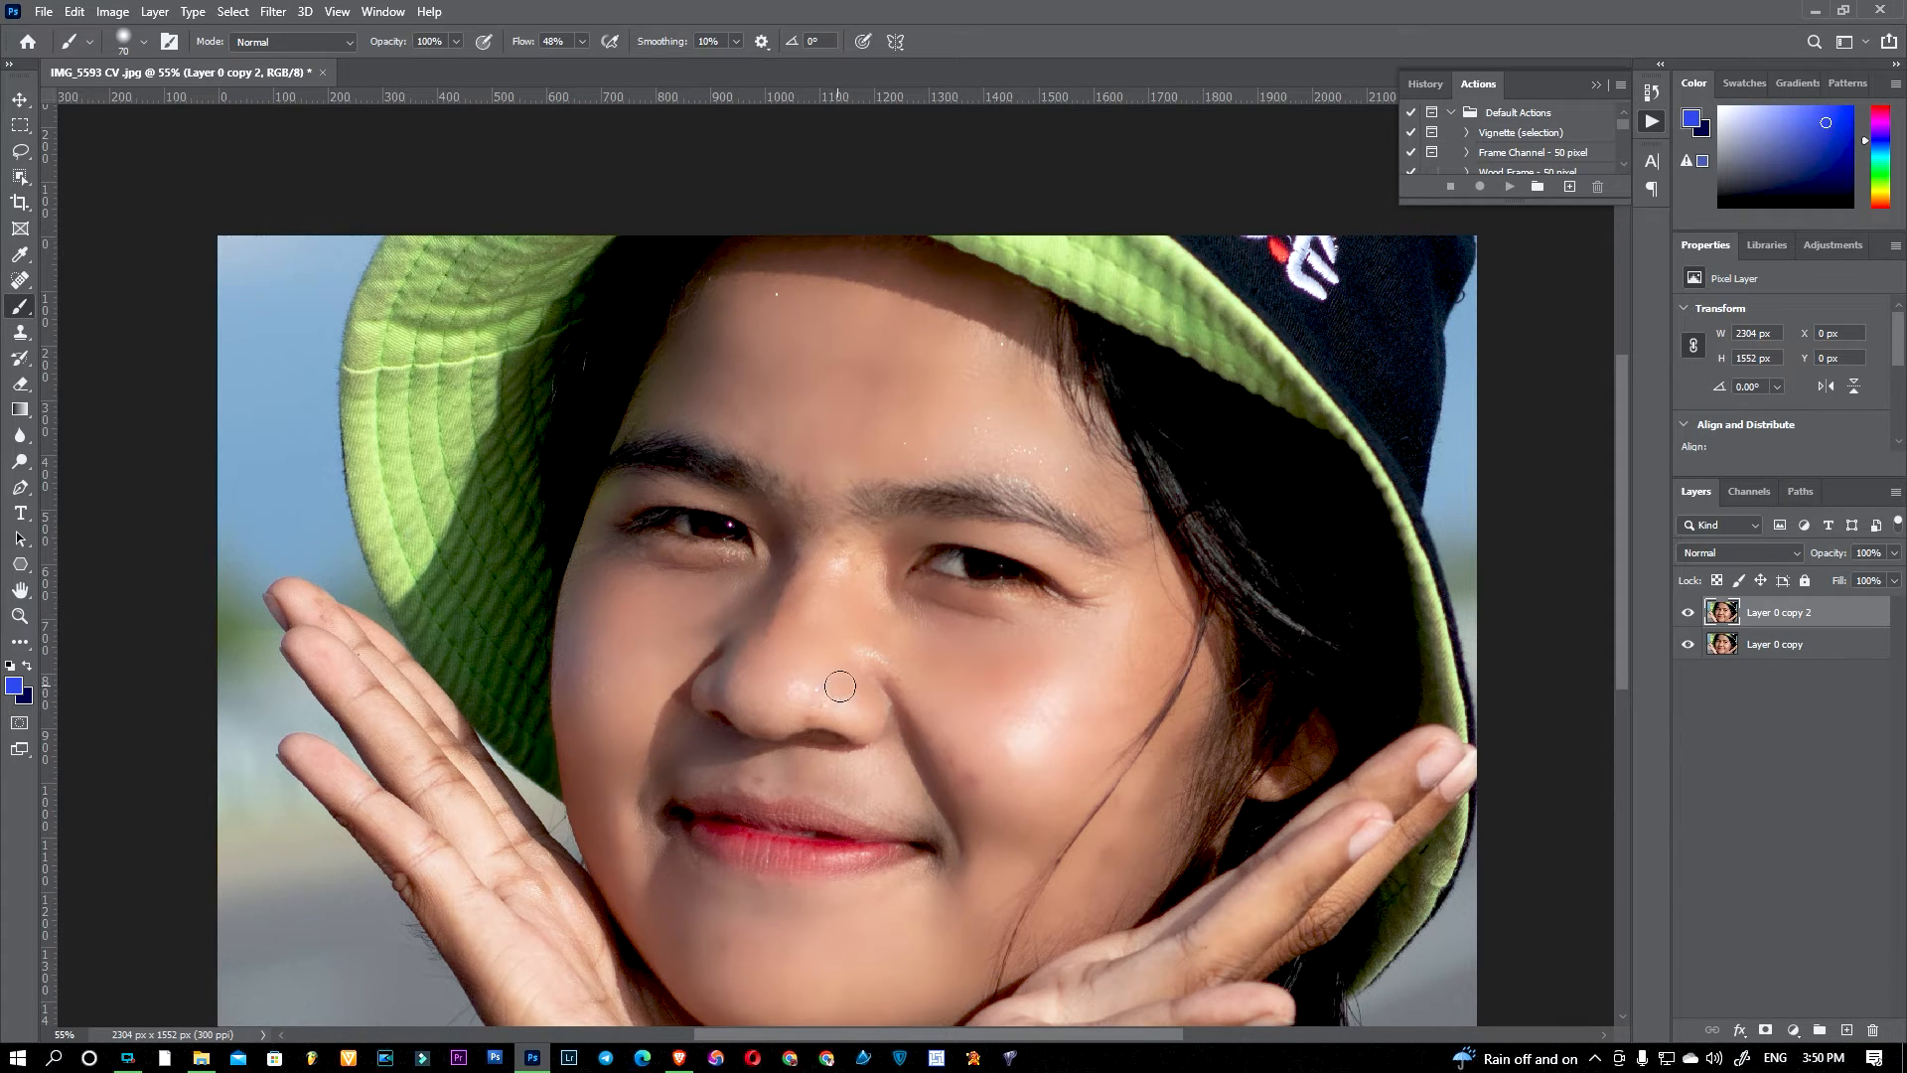
Step: Invert the colors of the duplicated layer and set its blend mode to Vivid Light
key("v")
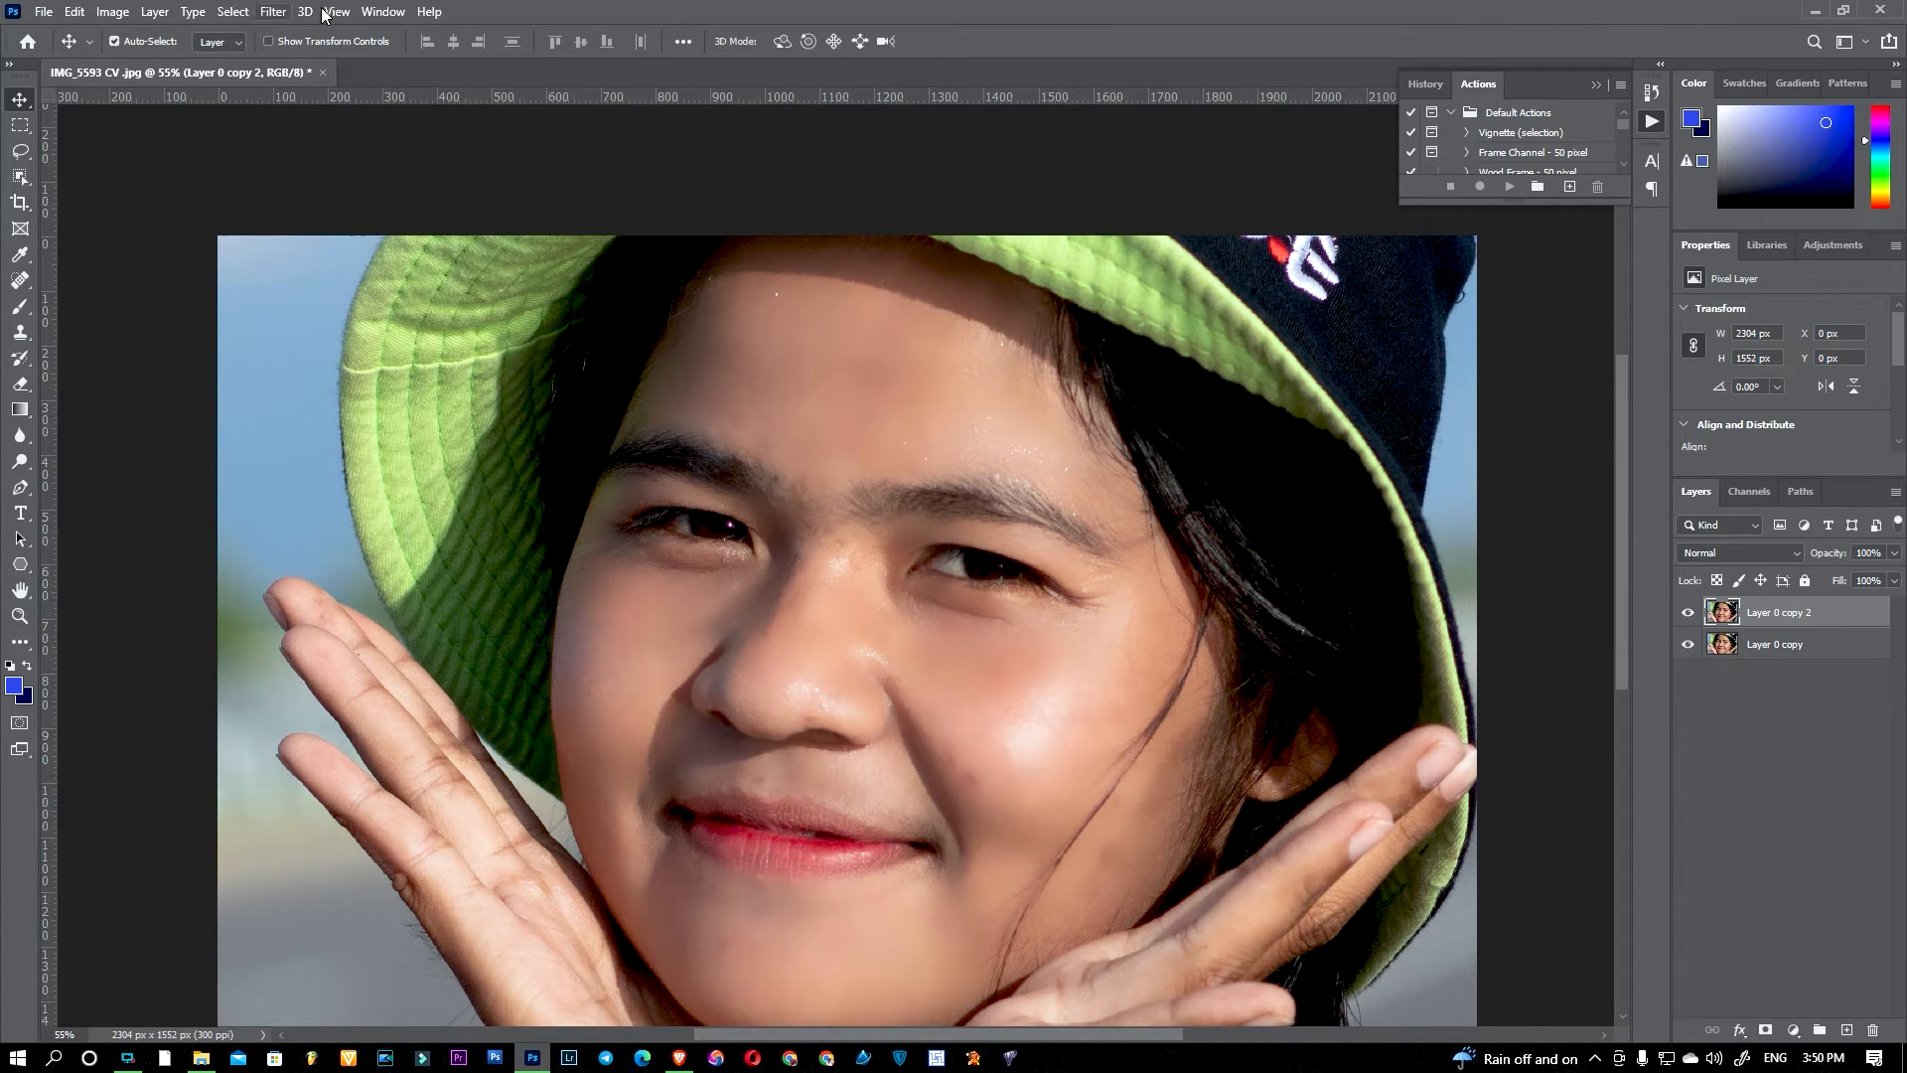
key("ctrl+i")
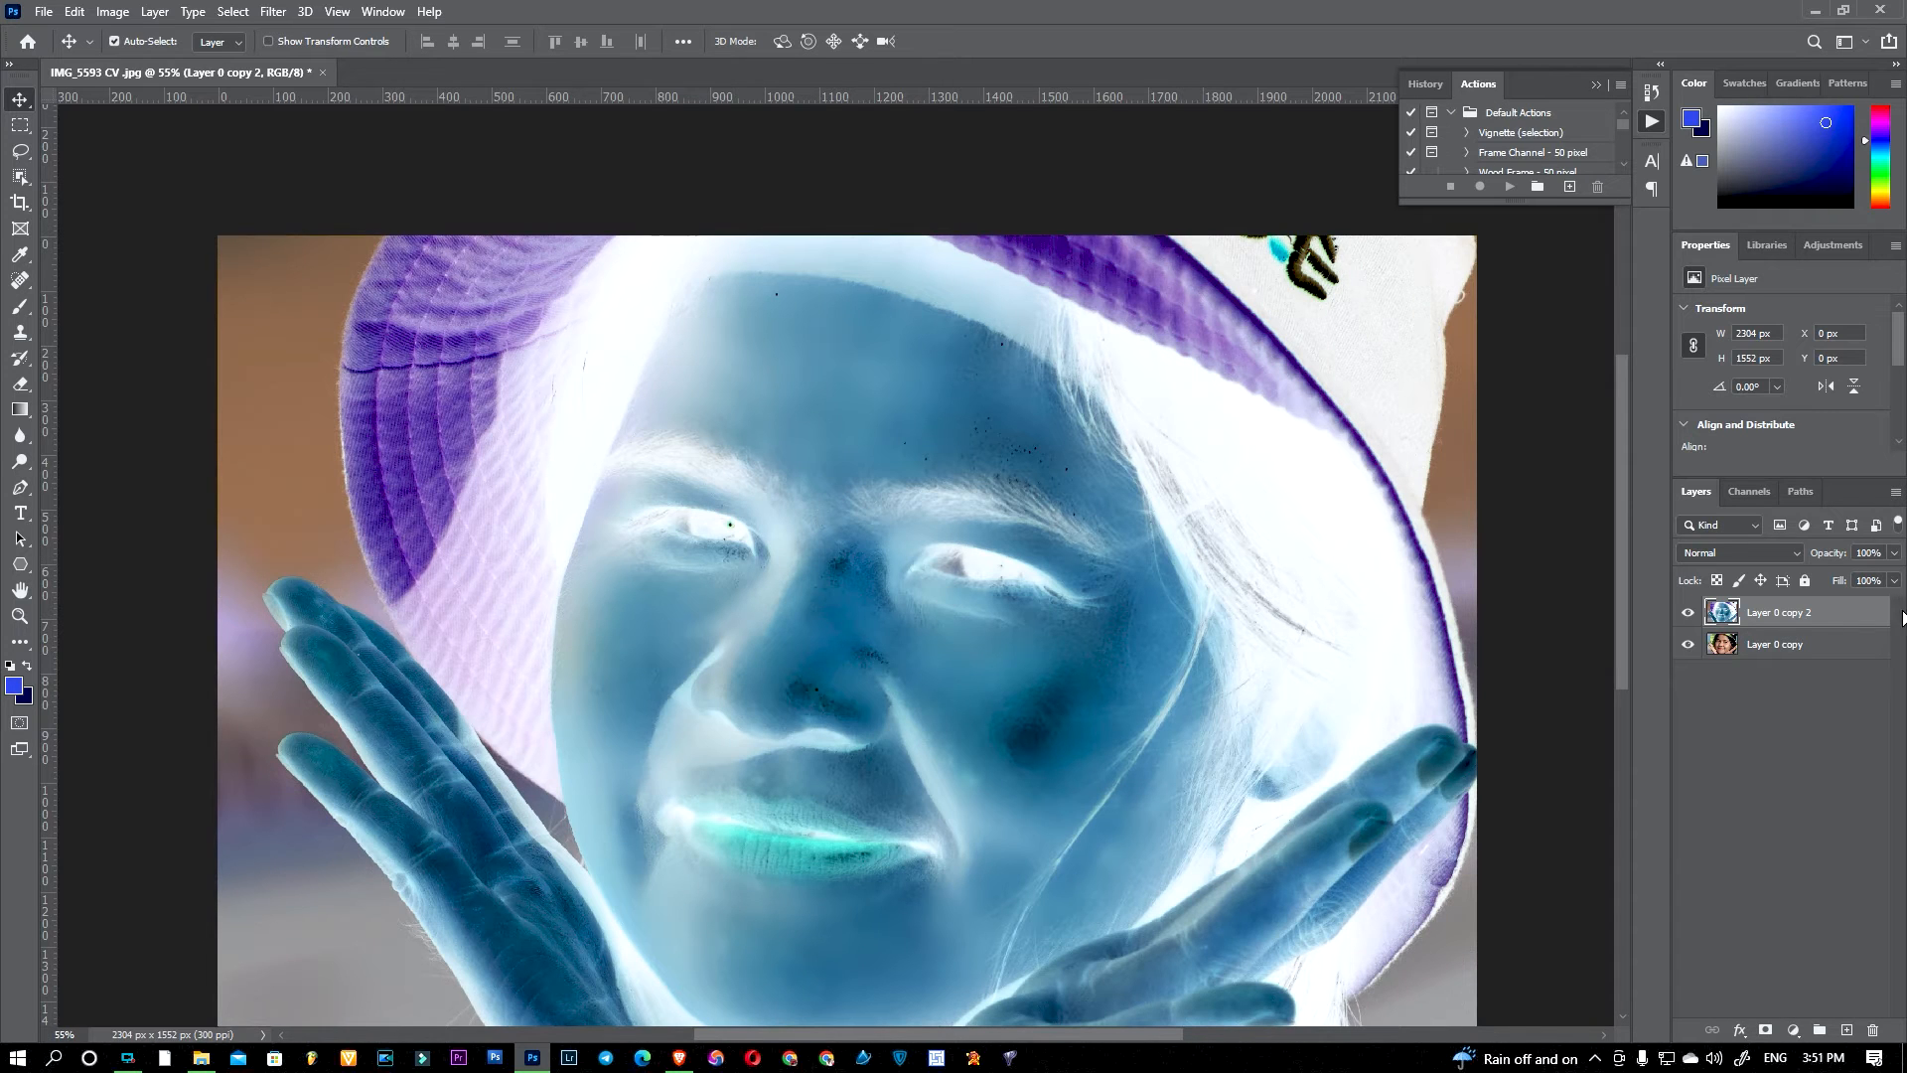
left_click(1709, 554)
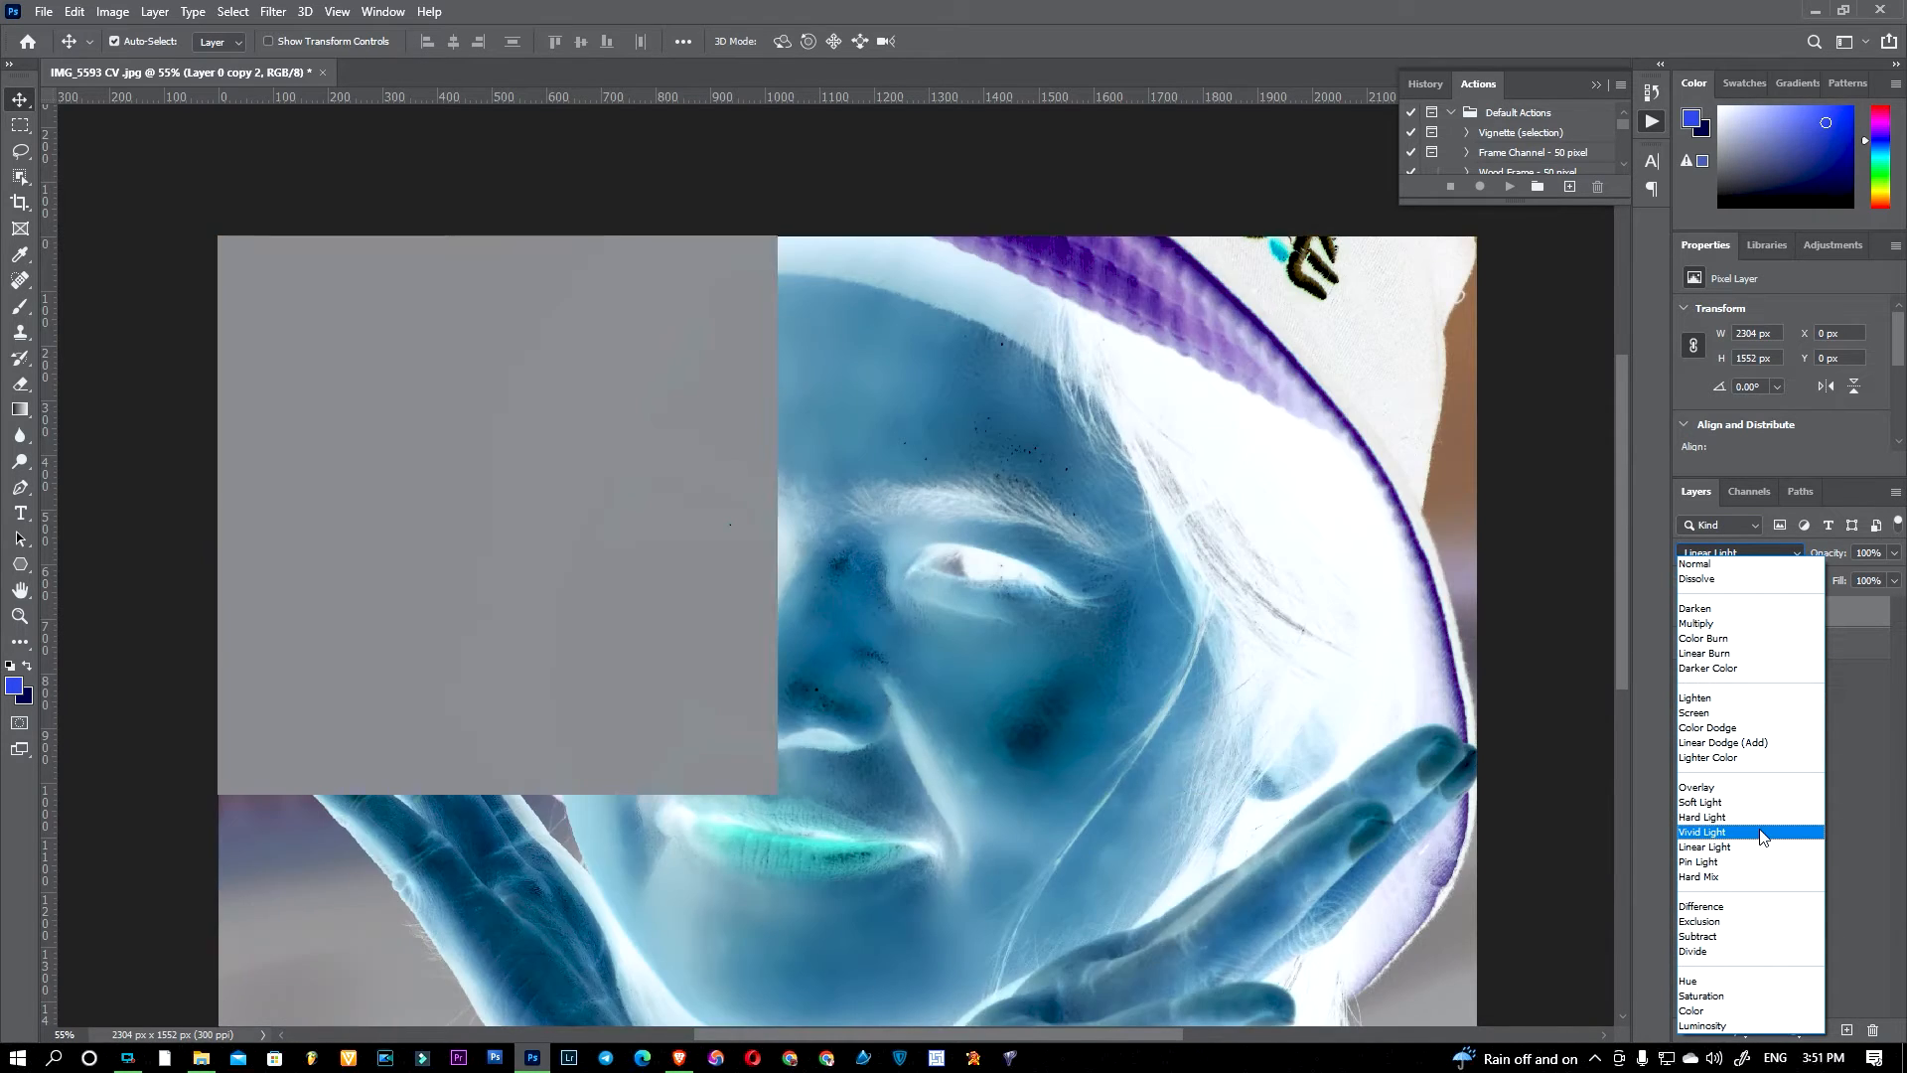
left_click(1760, 832)
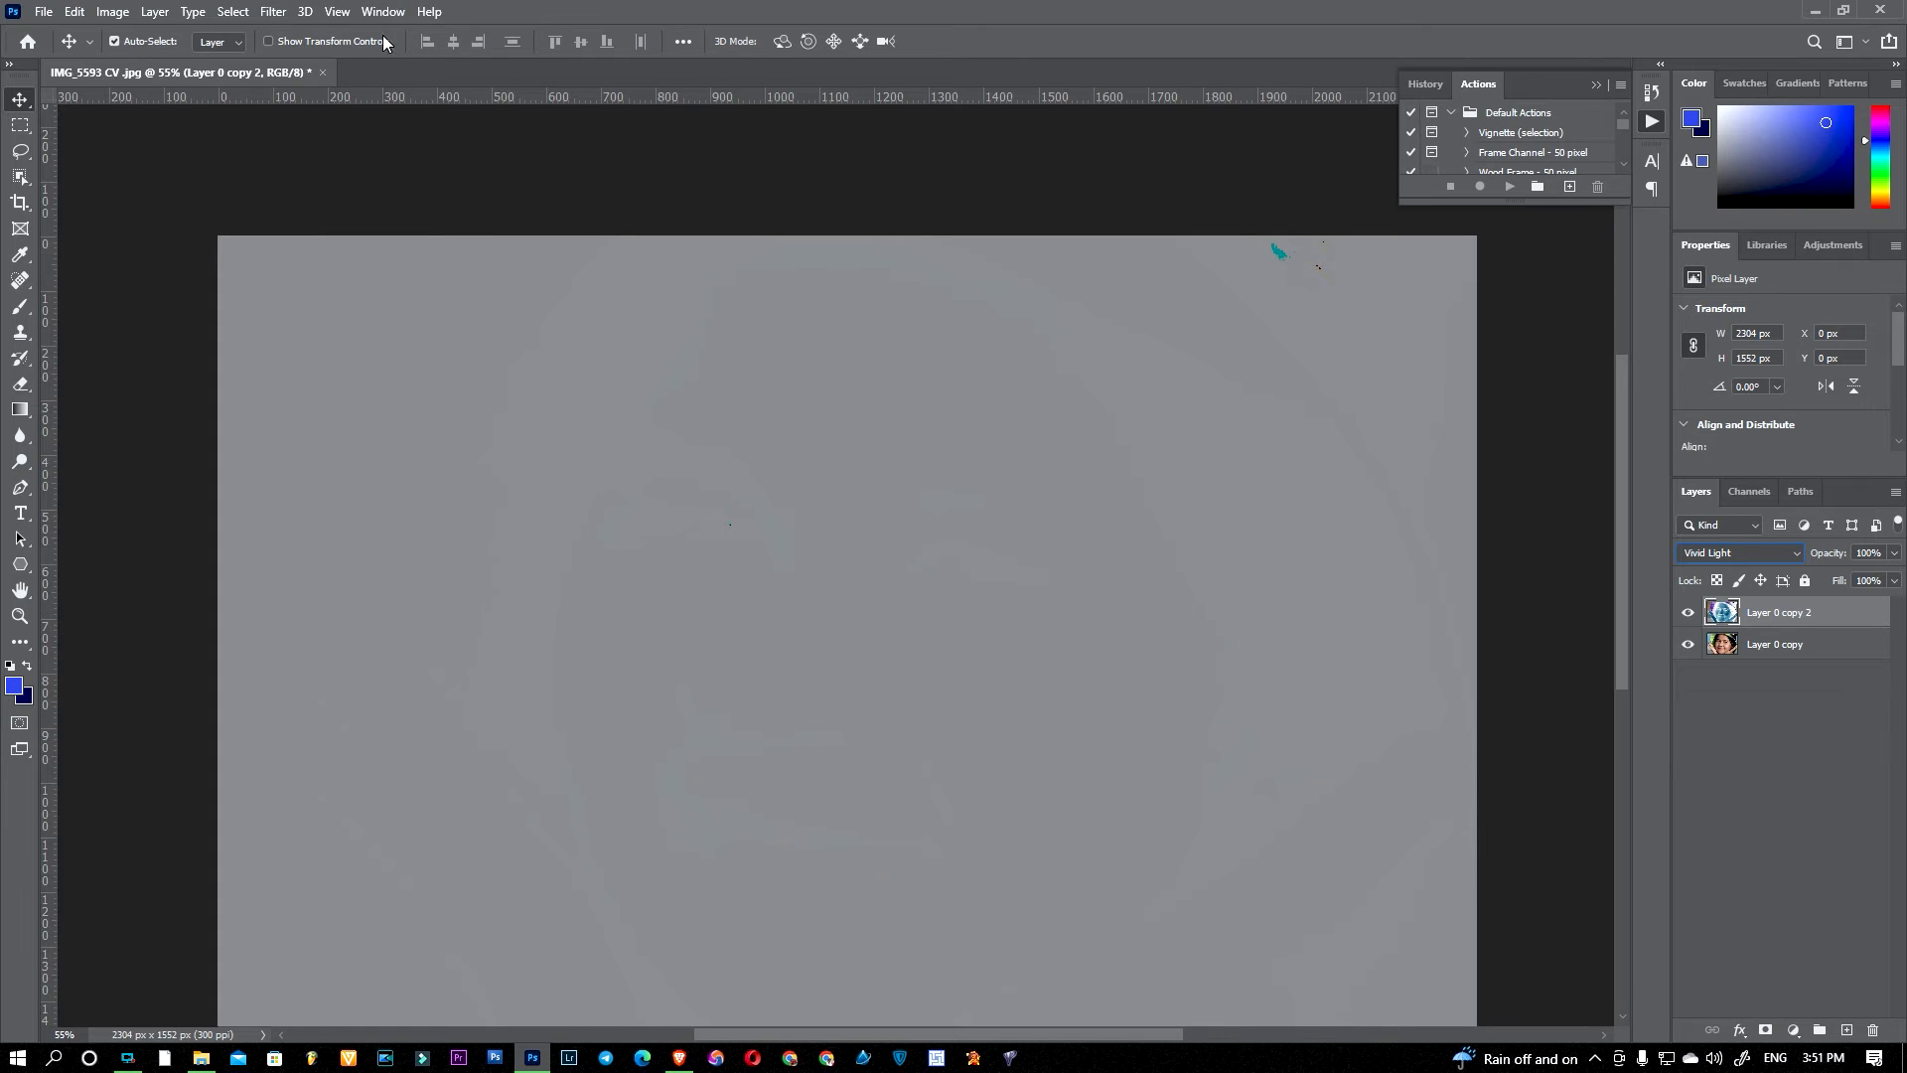
Step: Apply a High Pass filter with a 4.0 px radius to the inverted Vivid Light layer
left_click(271, 12)
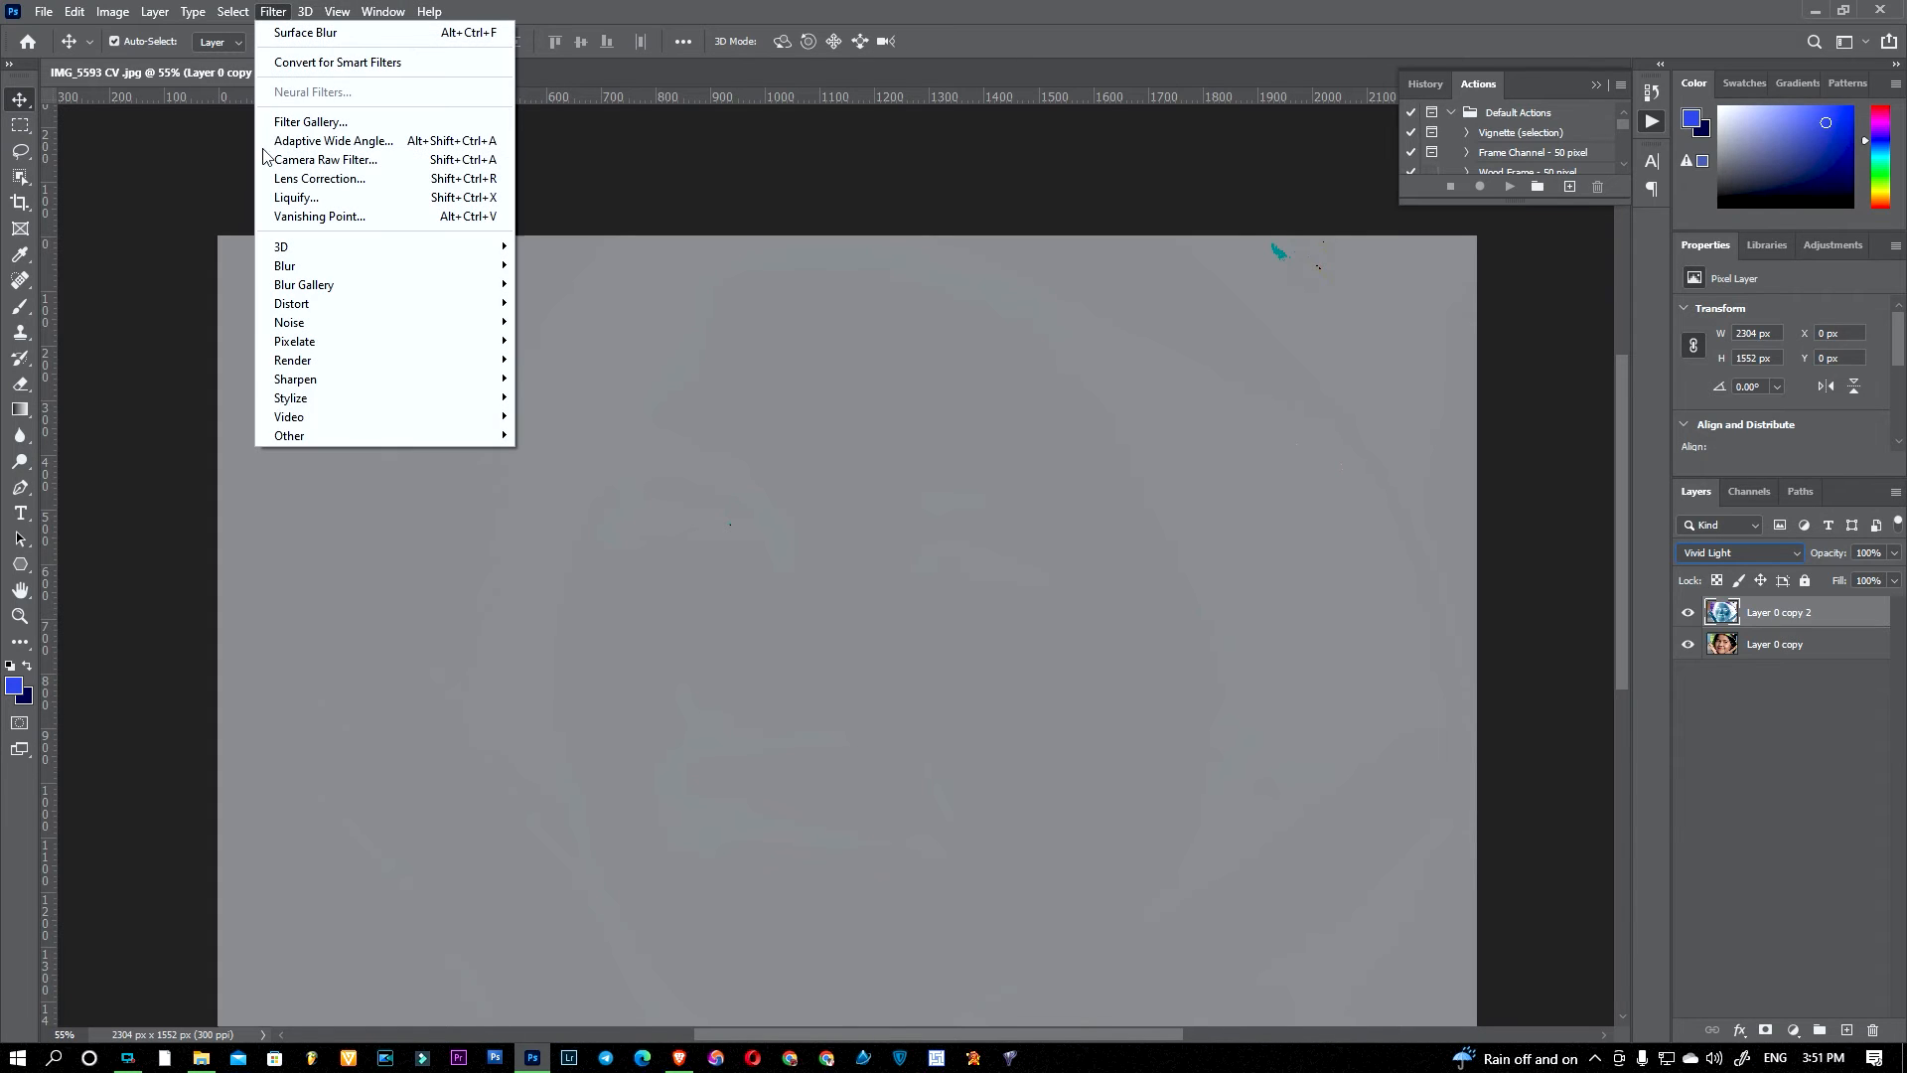
mouse_move(467, 435)
left_click(592, 463)
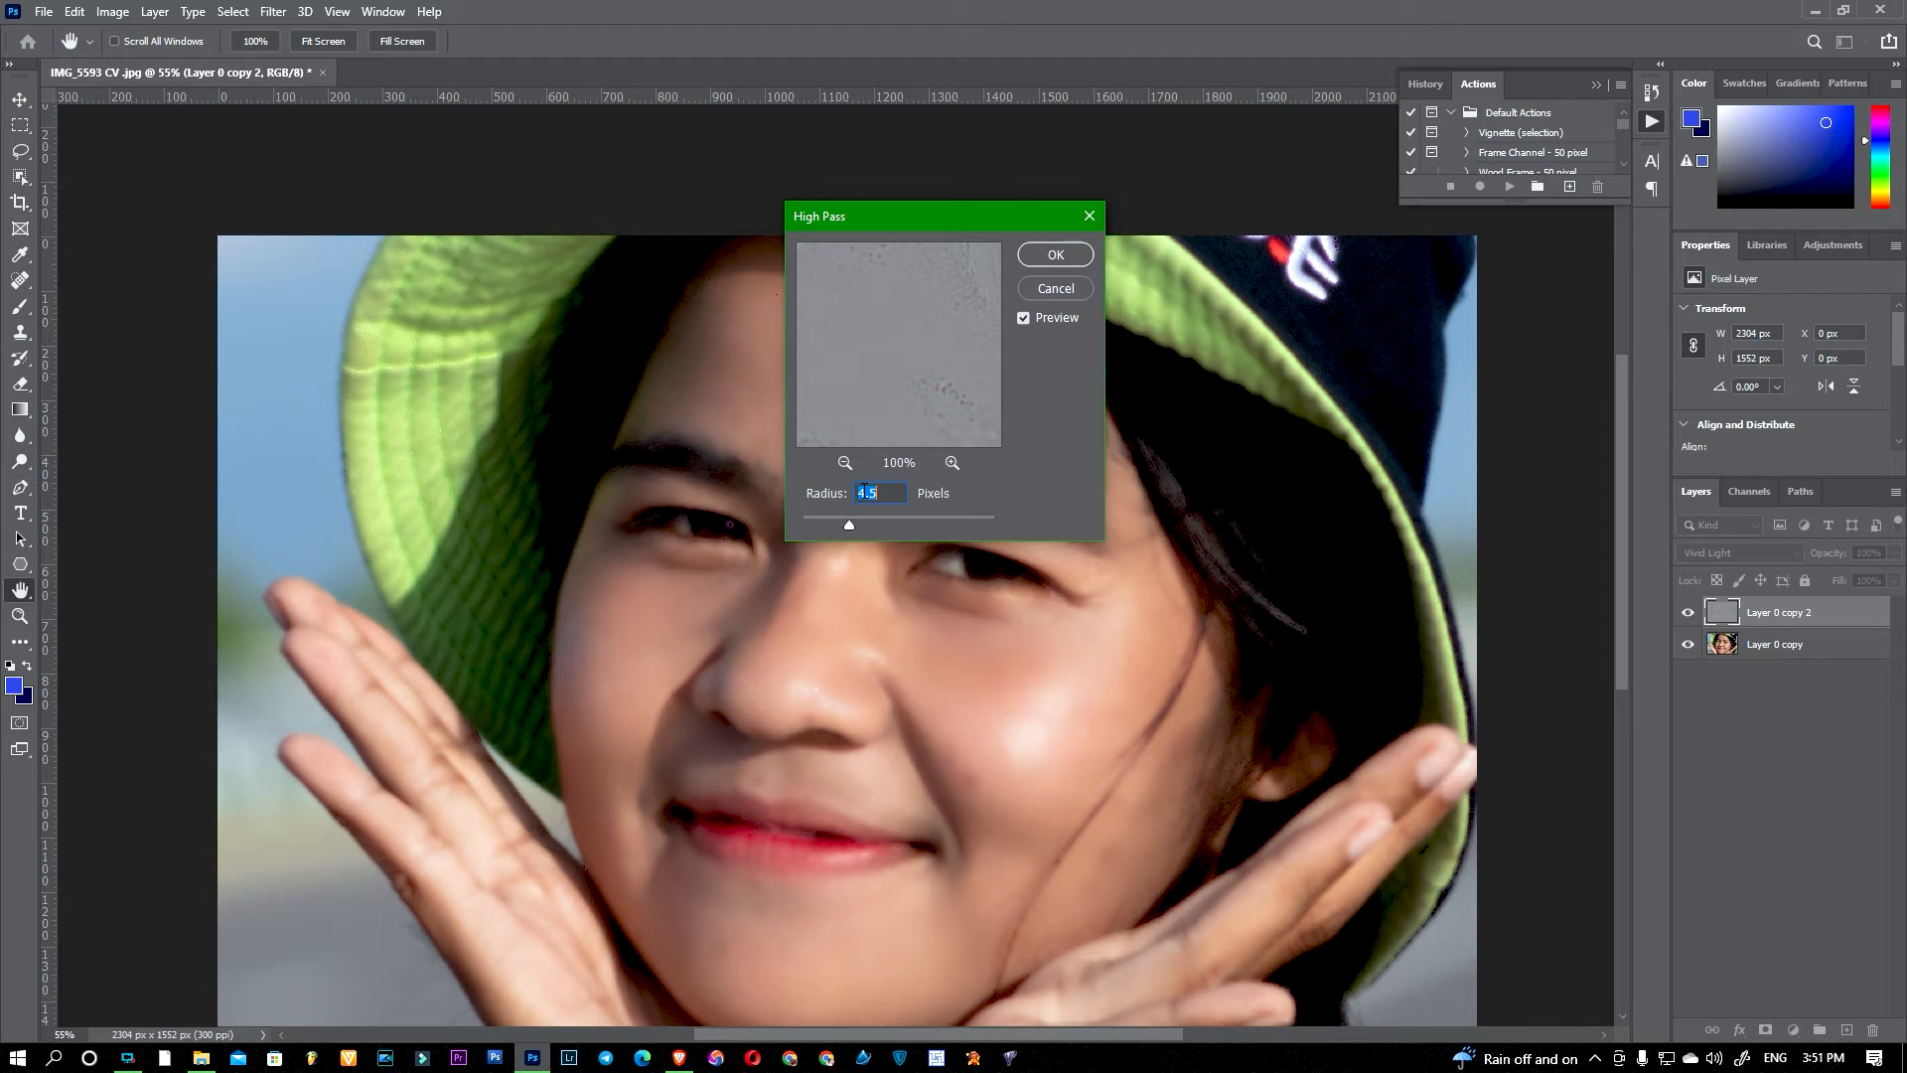
left_click(825, 517)
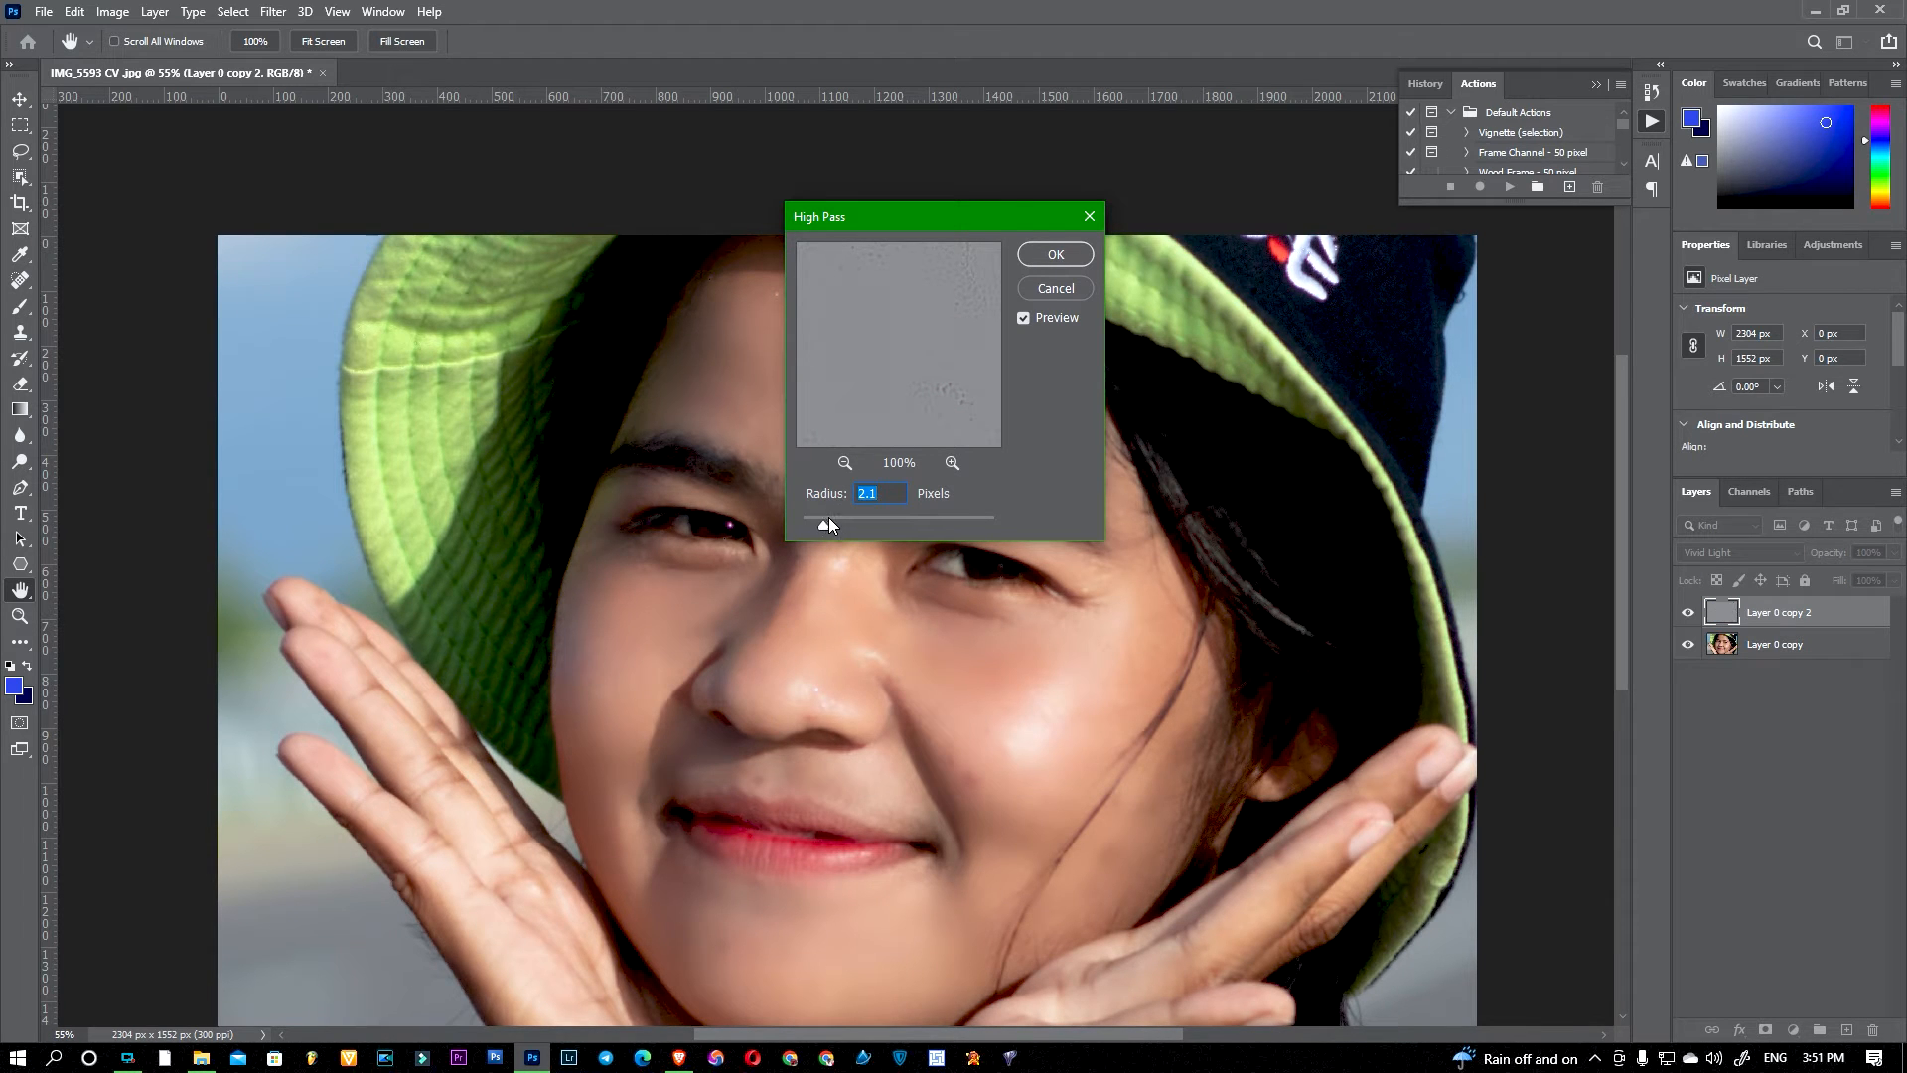
left_click_drag(831, 520, 861, 518)
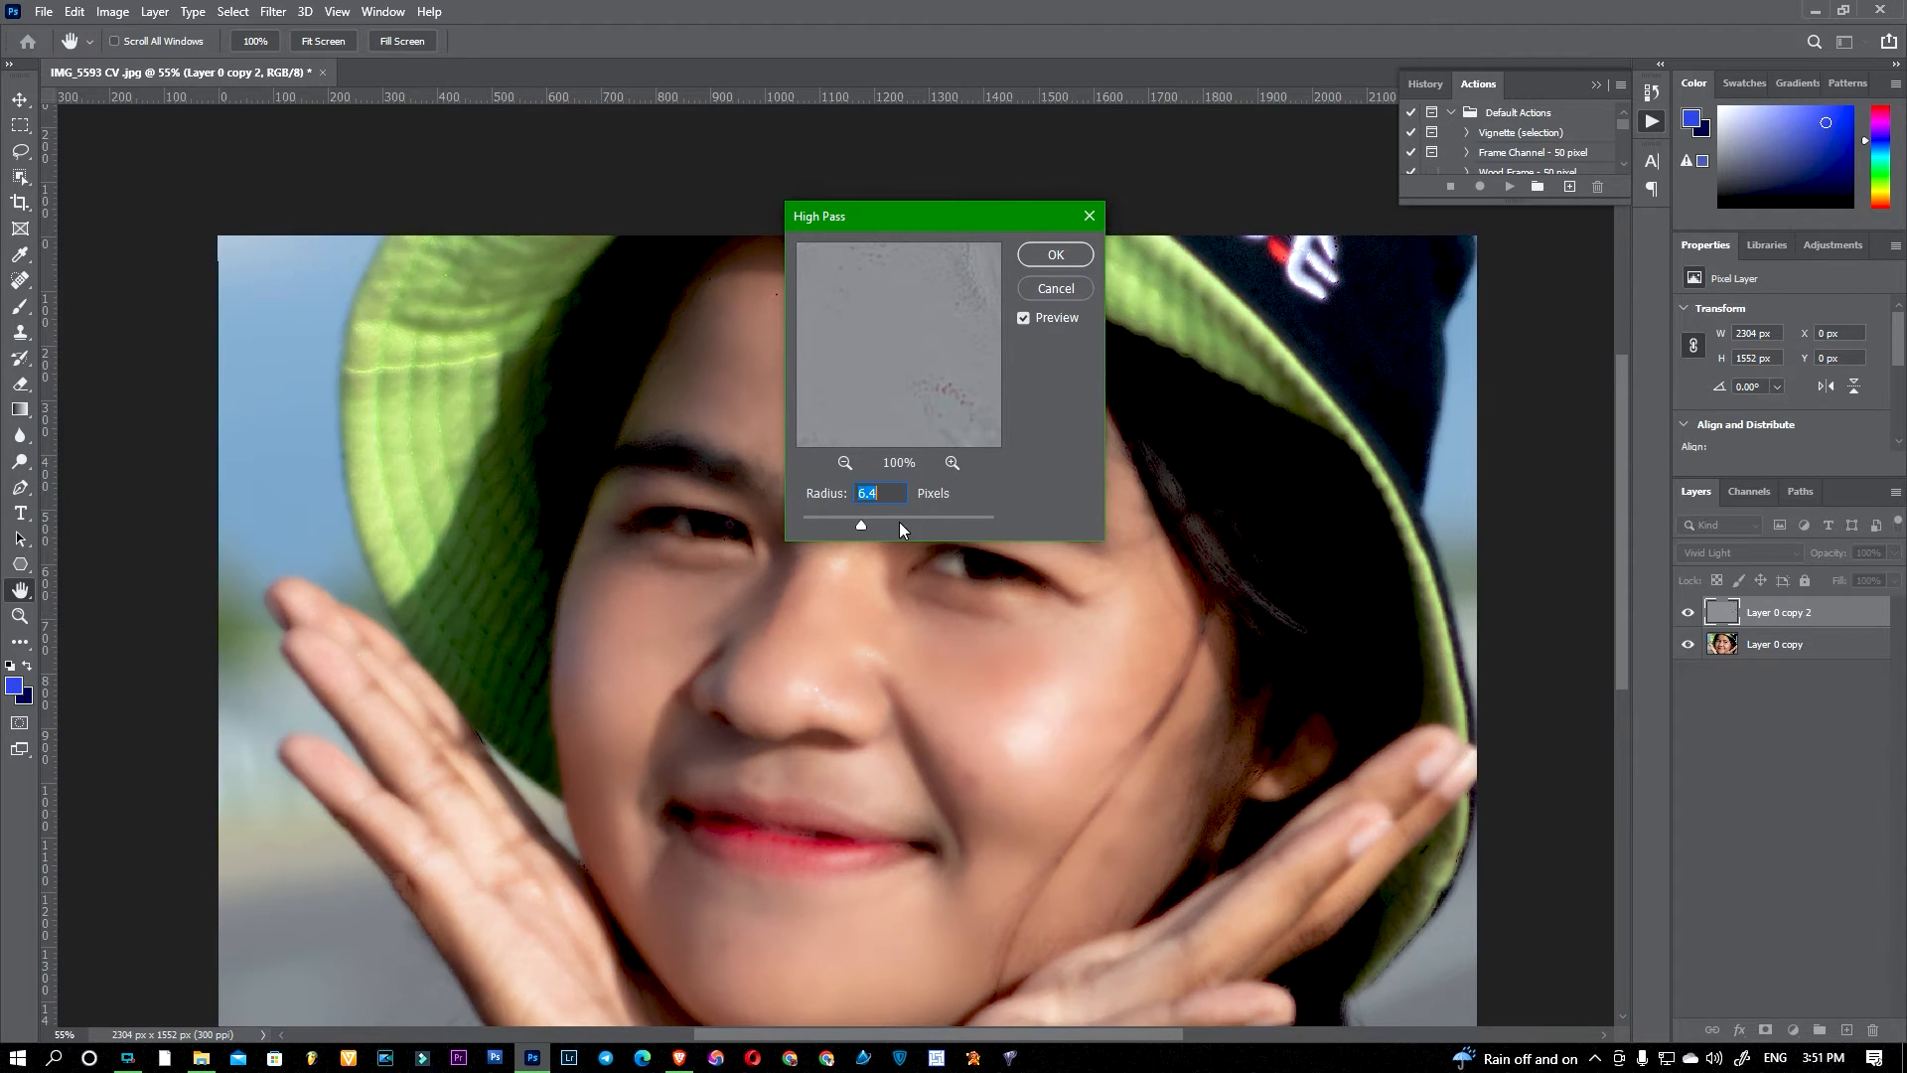
left_click(819, 516)
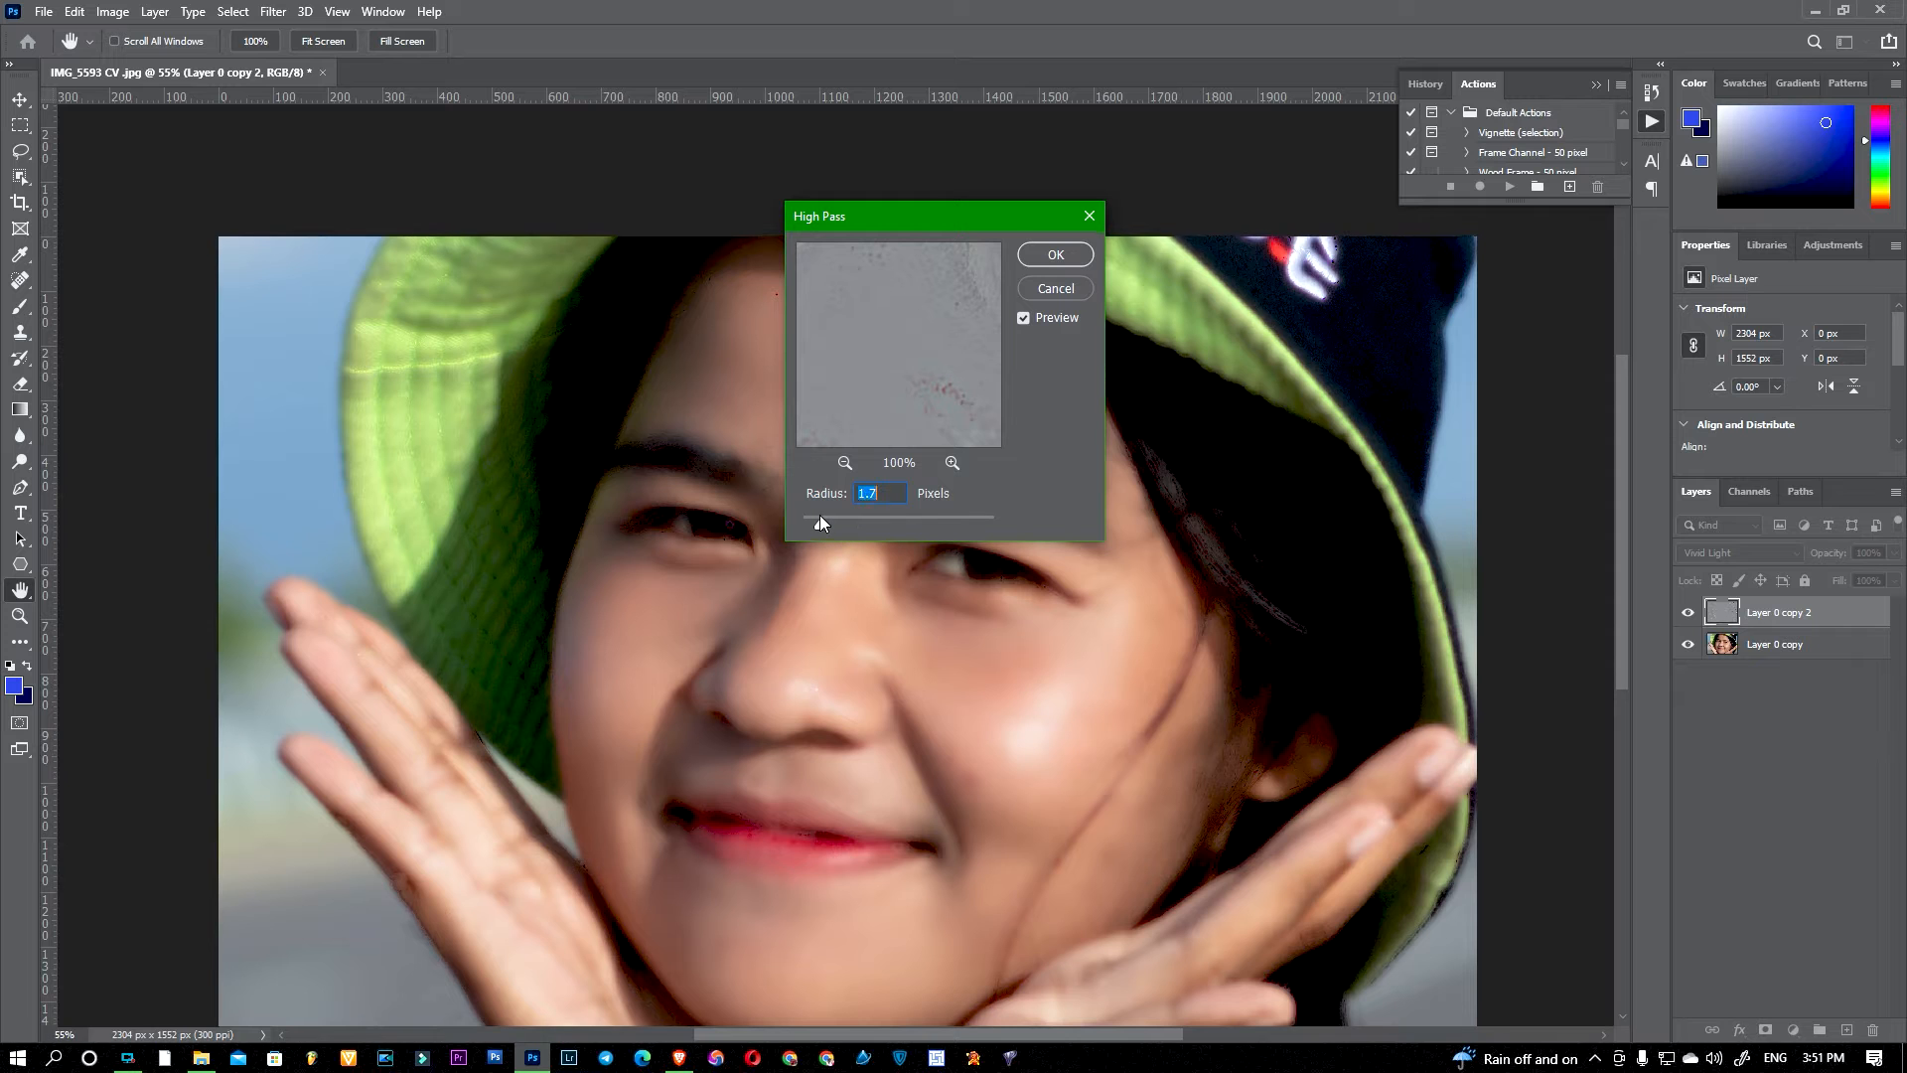
left_click_drag(825, 514, 843, 518)
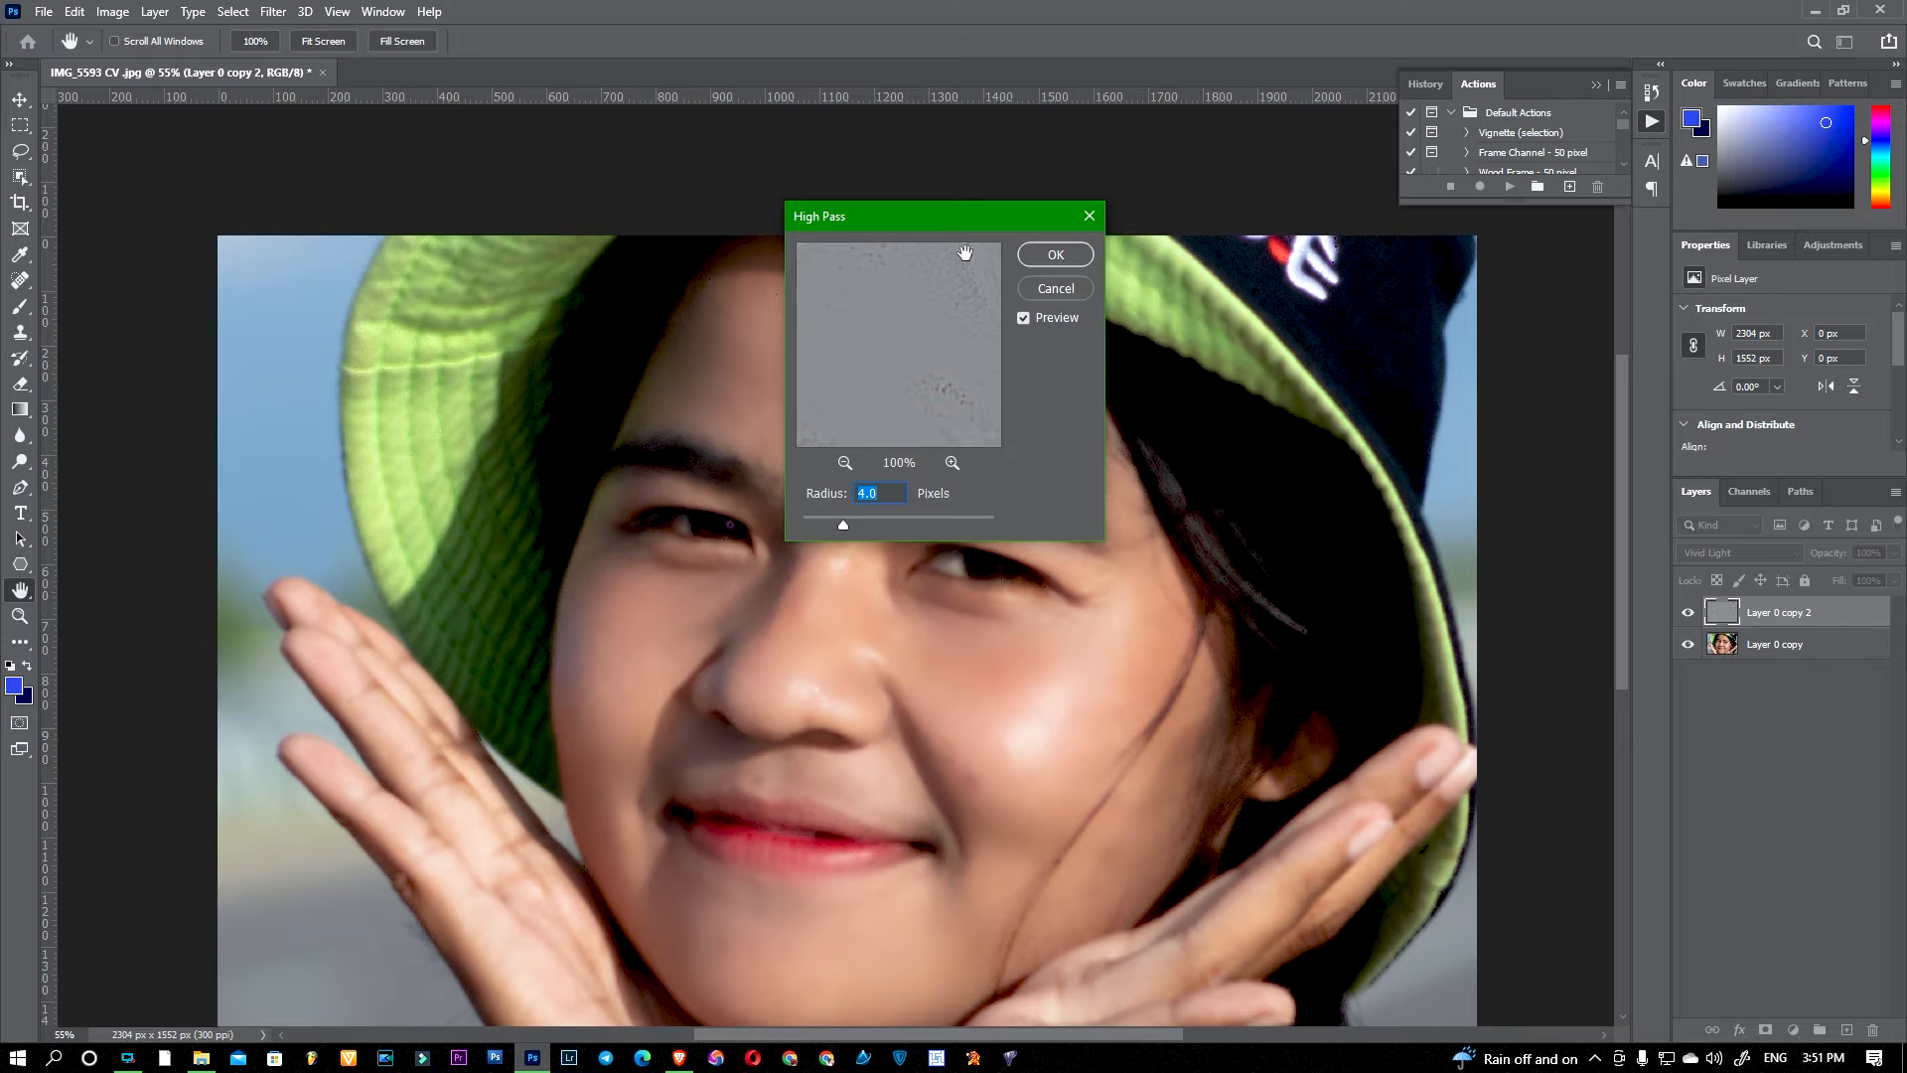
left_click(1057, 254)
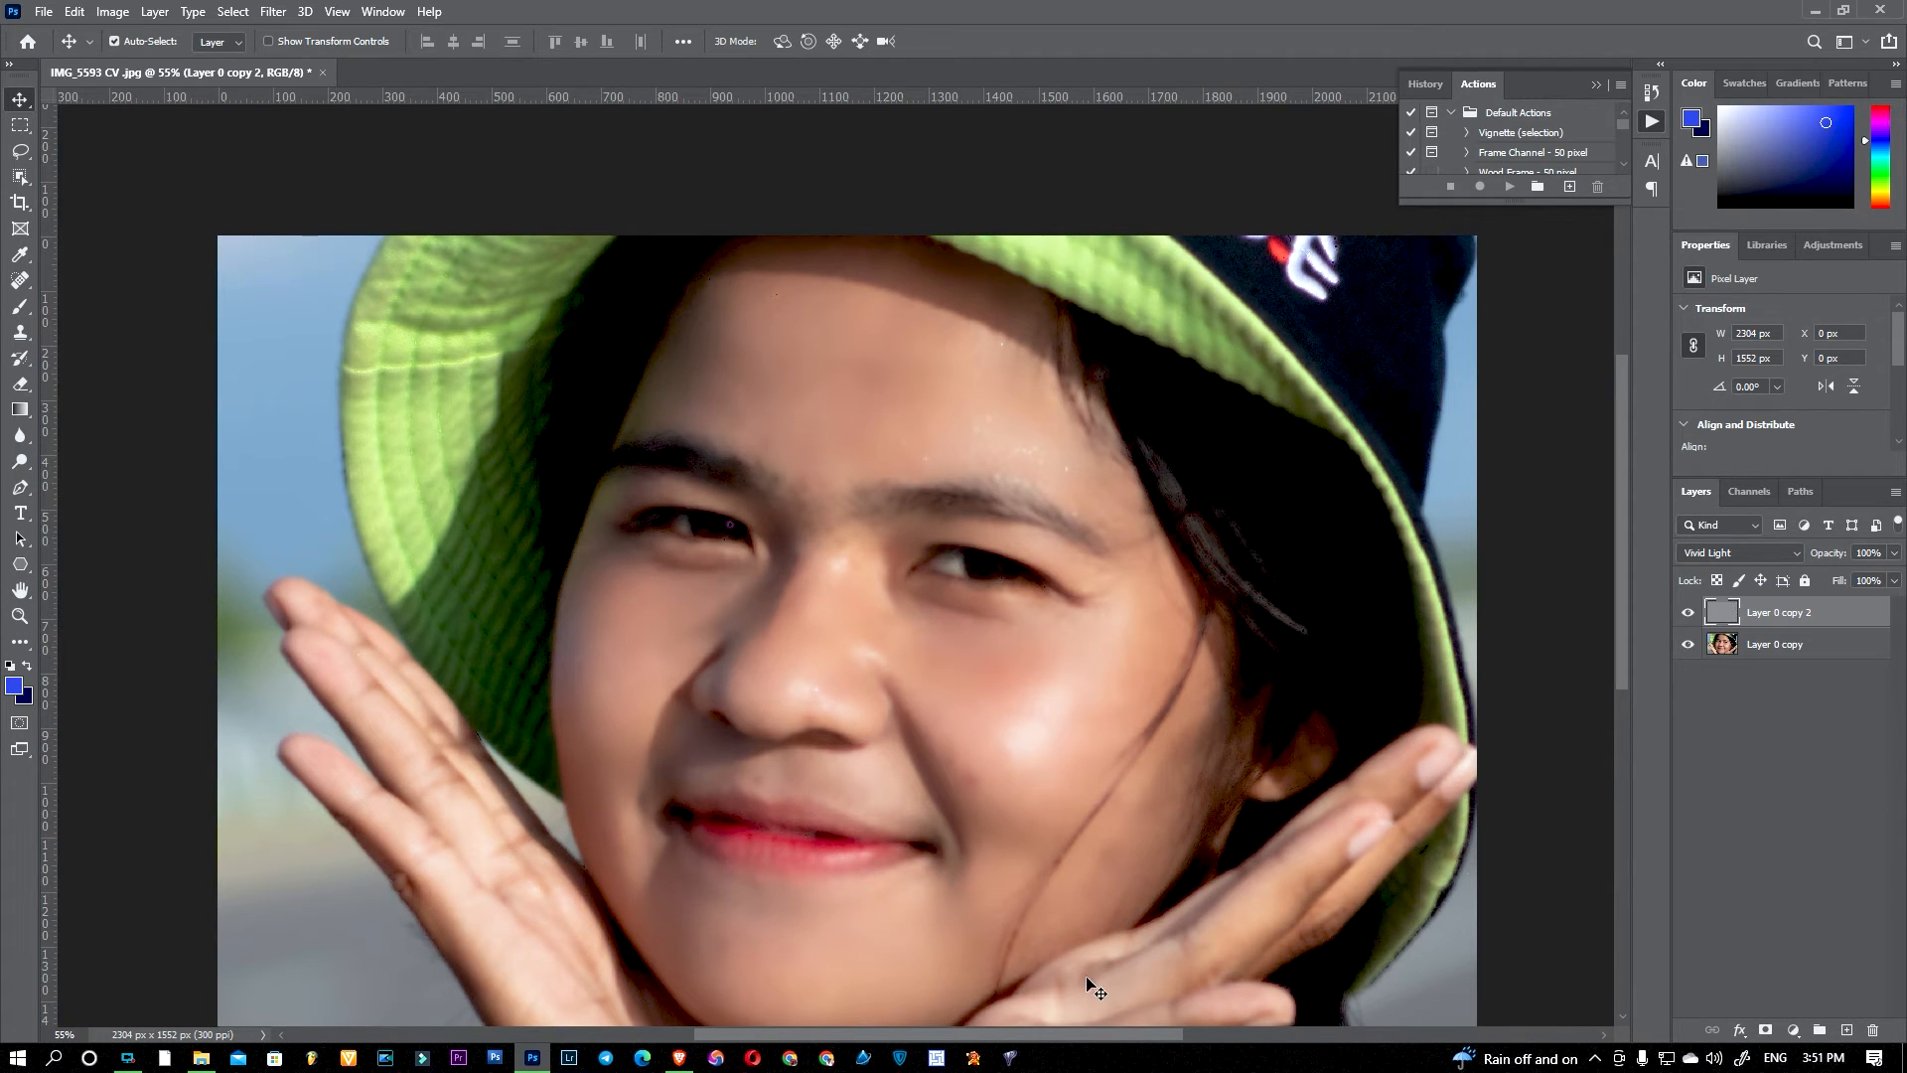
Step: Start a Gaussian Blur on the High Pass layer and raise its radius to 81.2 px
left_click(282, 18)
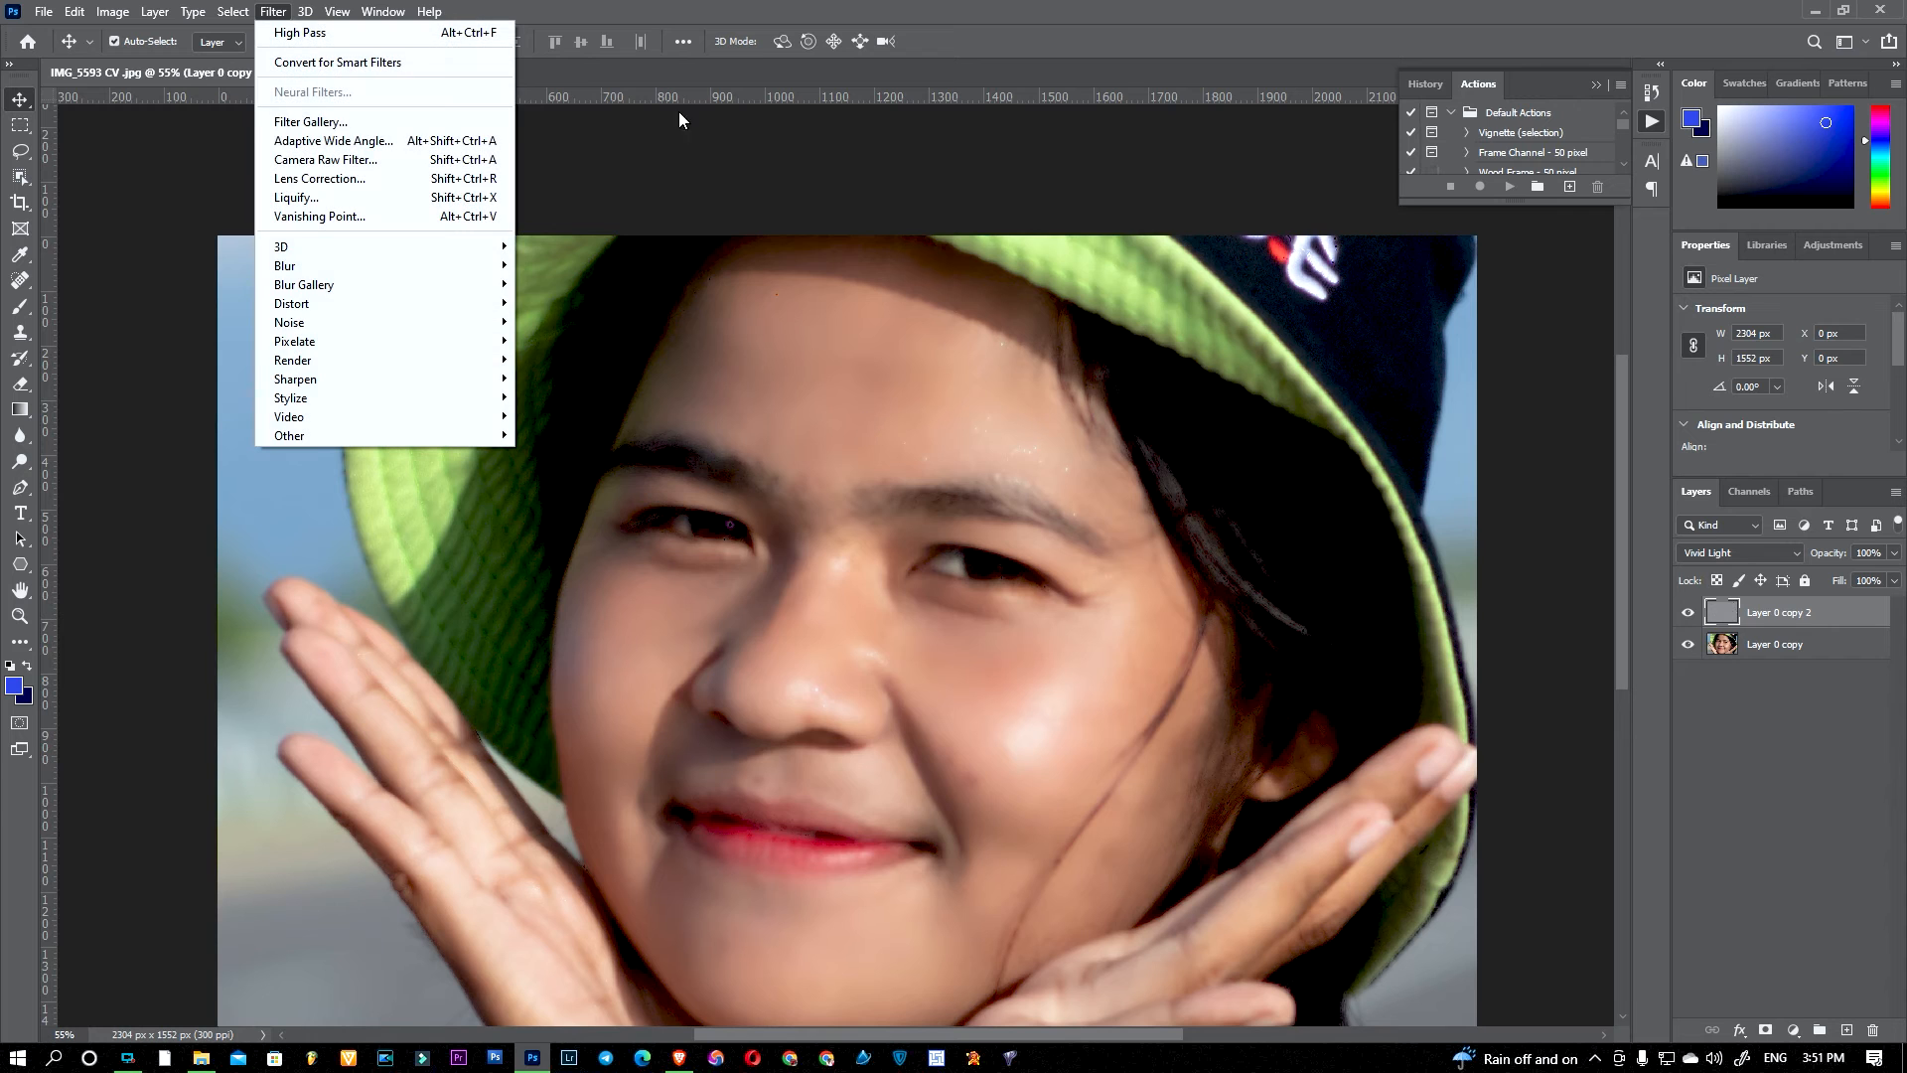
mouse_move(478, 271)
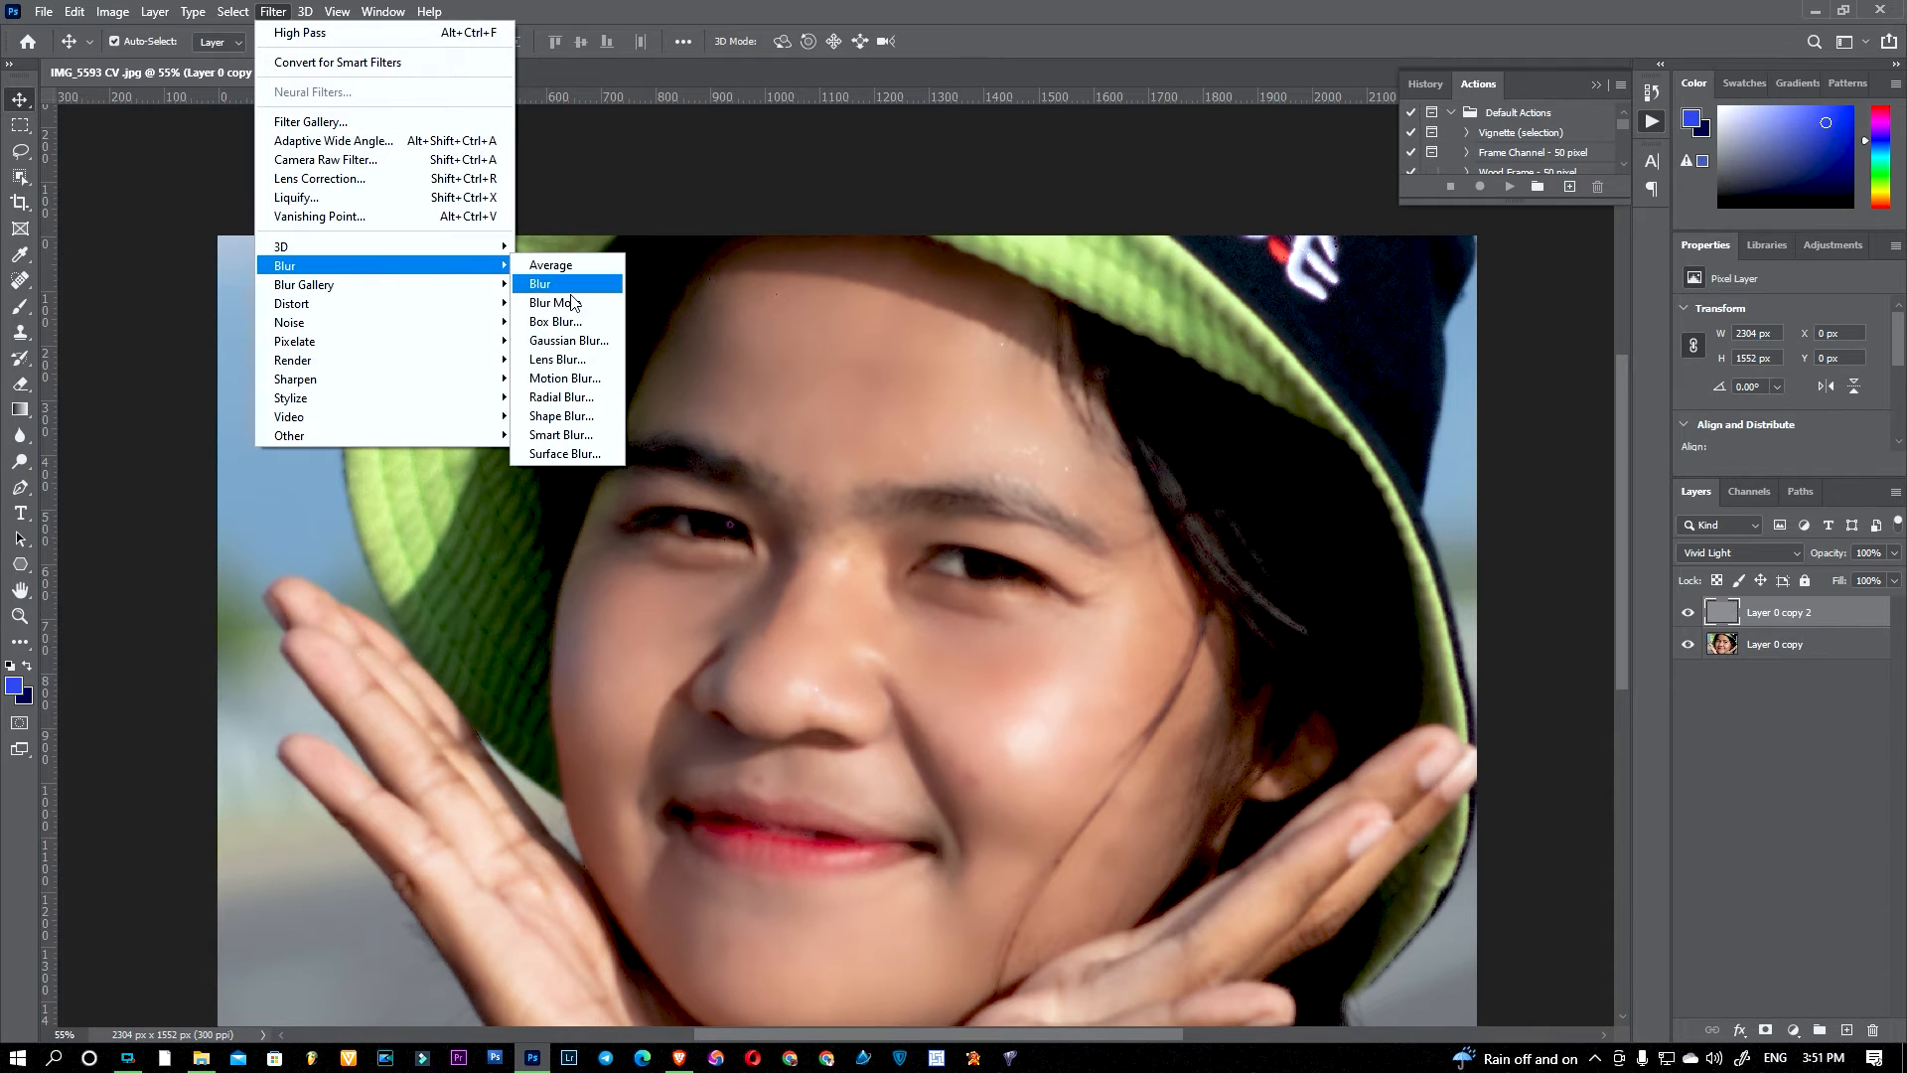
left_click(596, 343)
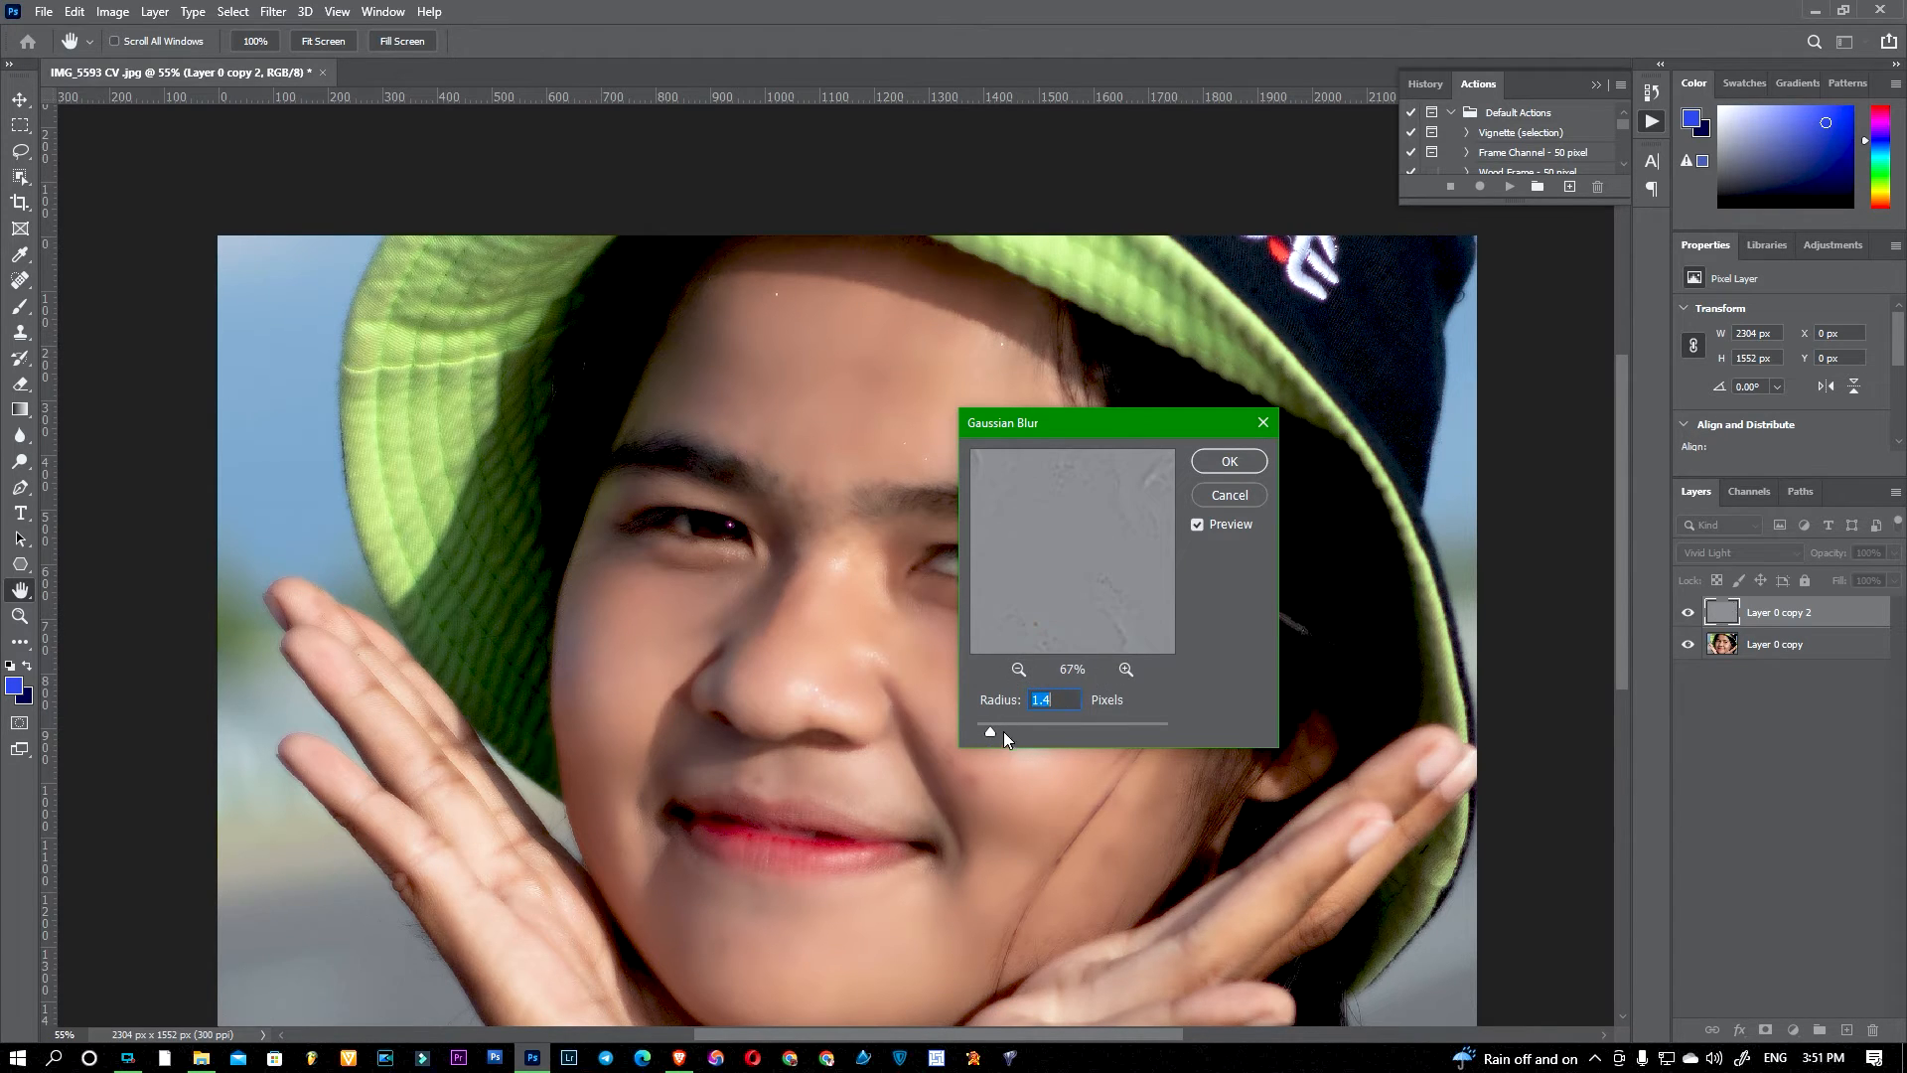
mouse_move(1002, 726)
left_mouse_down()
mouse_move(1081, 721)
mouse_move(963, 717)
mouse_move(1033, 723)
left_mouse_up()
left_click(1050, 726)
left_click(1074, 727)
left_click(1092, 726)
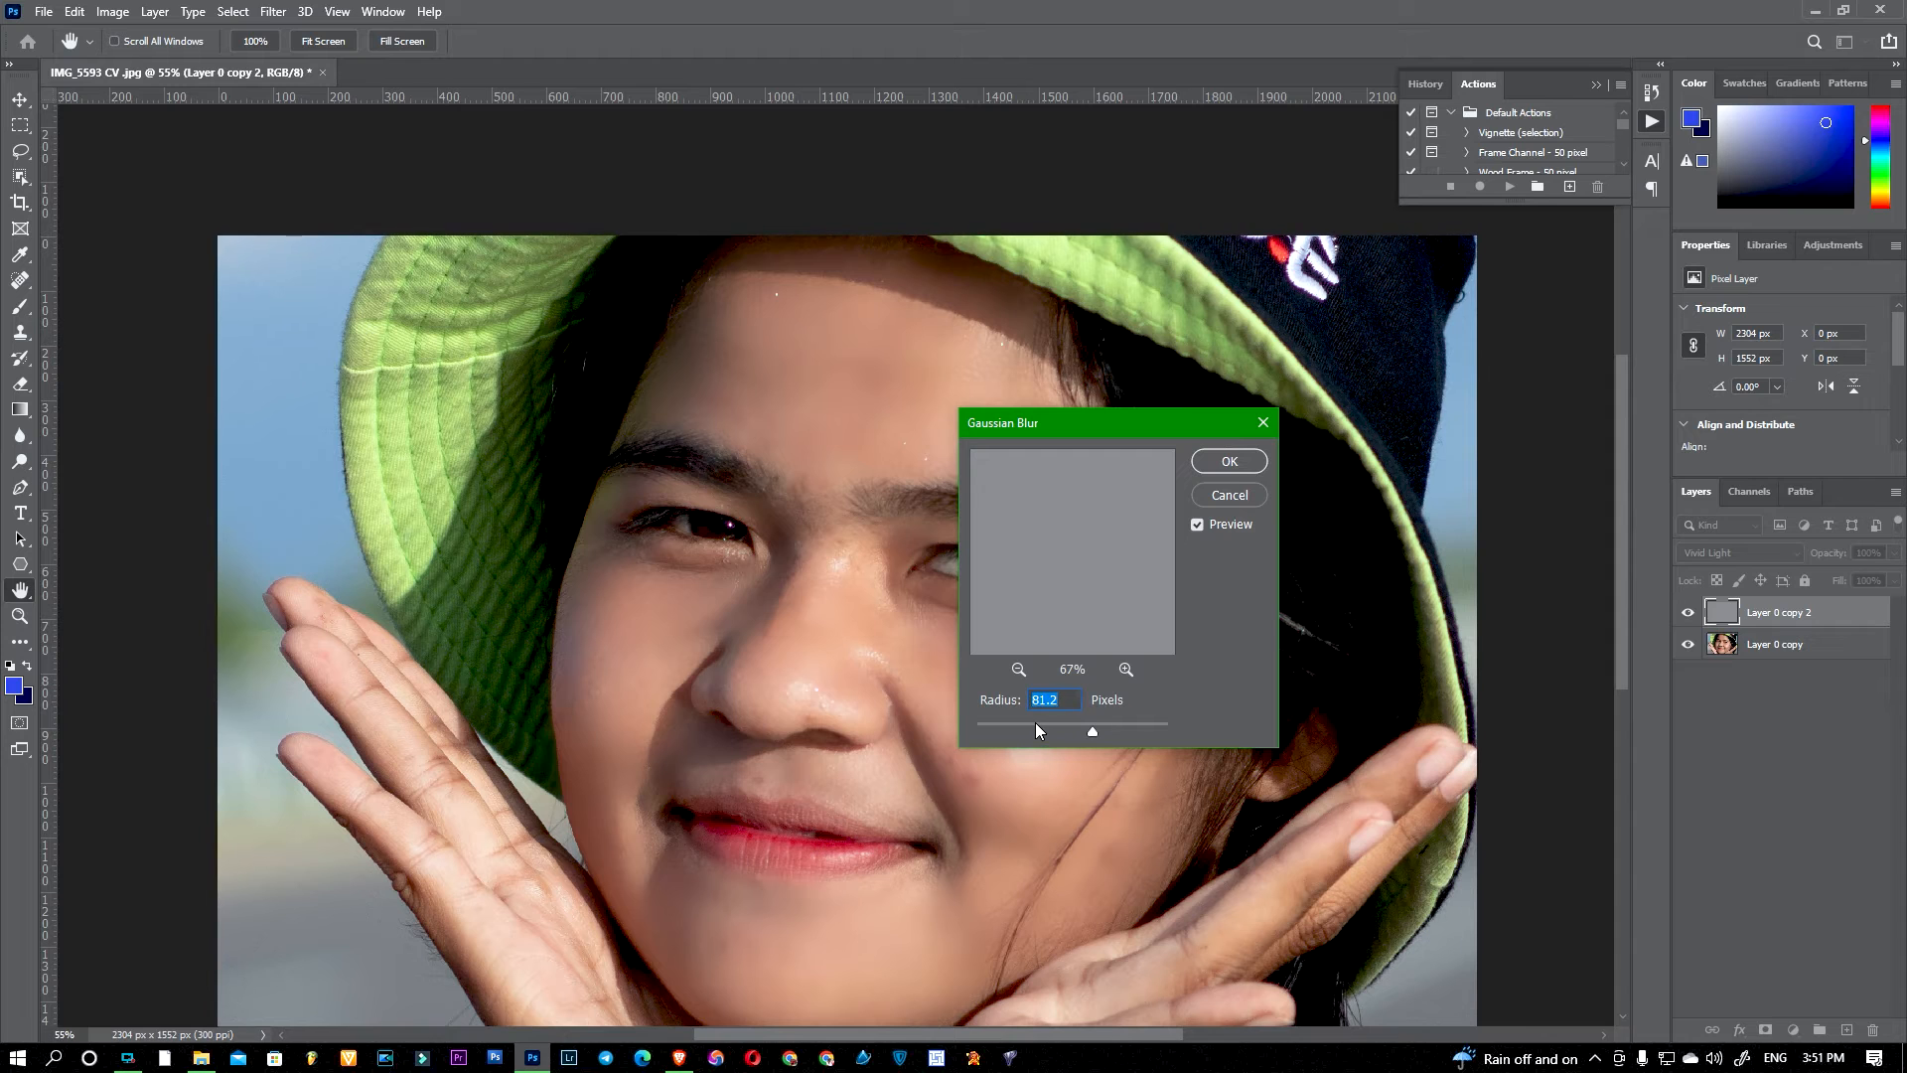
Step: Try lower and higher Gaussian Blur radii, from 0.1 px up to 141.7 px
left_click(1042, 724)
left_click(1059, 723)
left_click(1050, 729)
left_click_drag(1118, 724, 1166, 724)
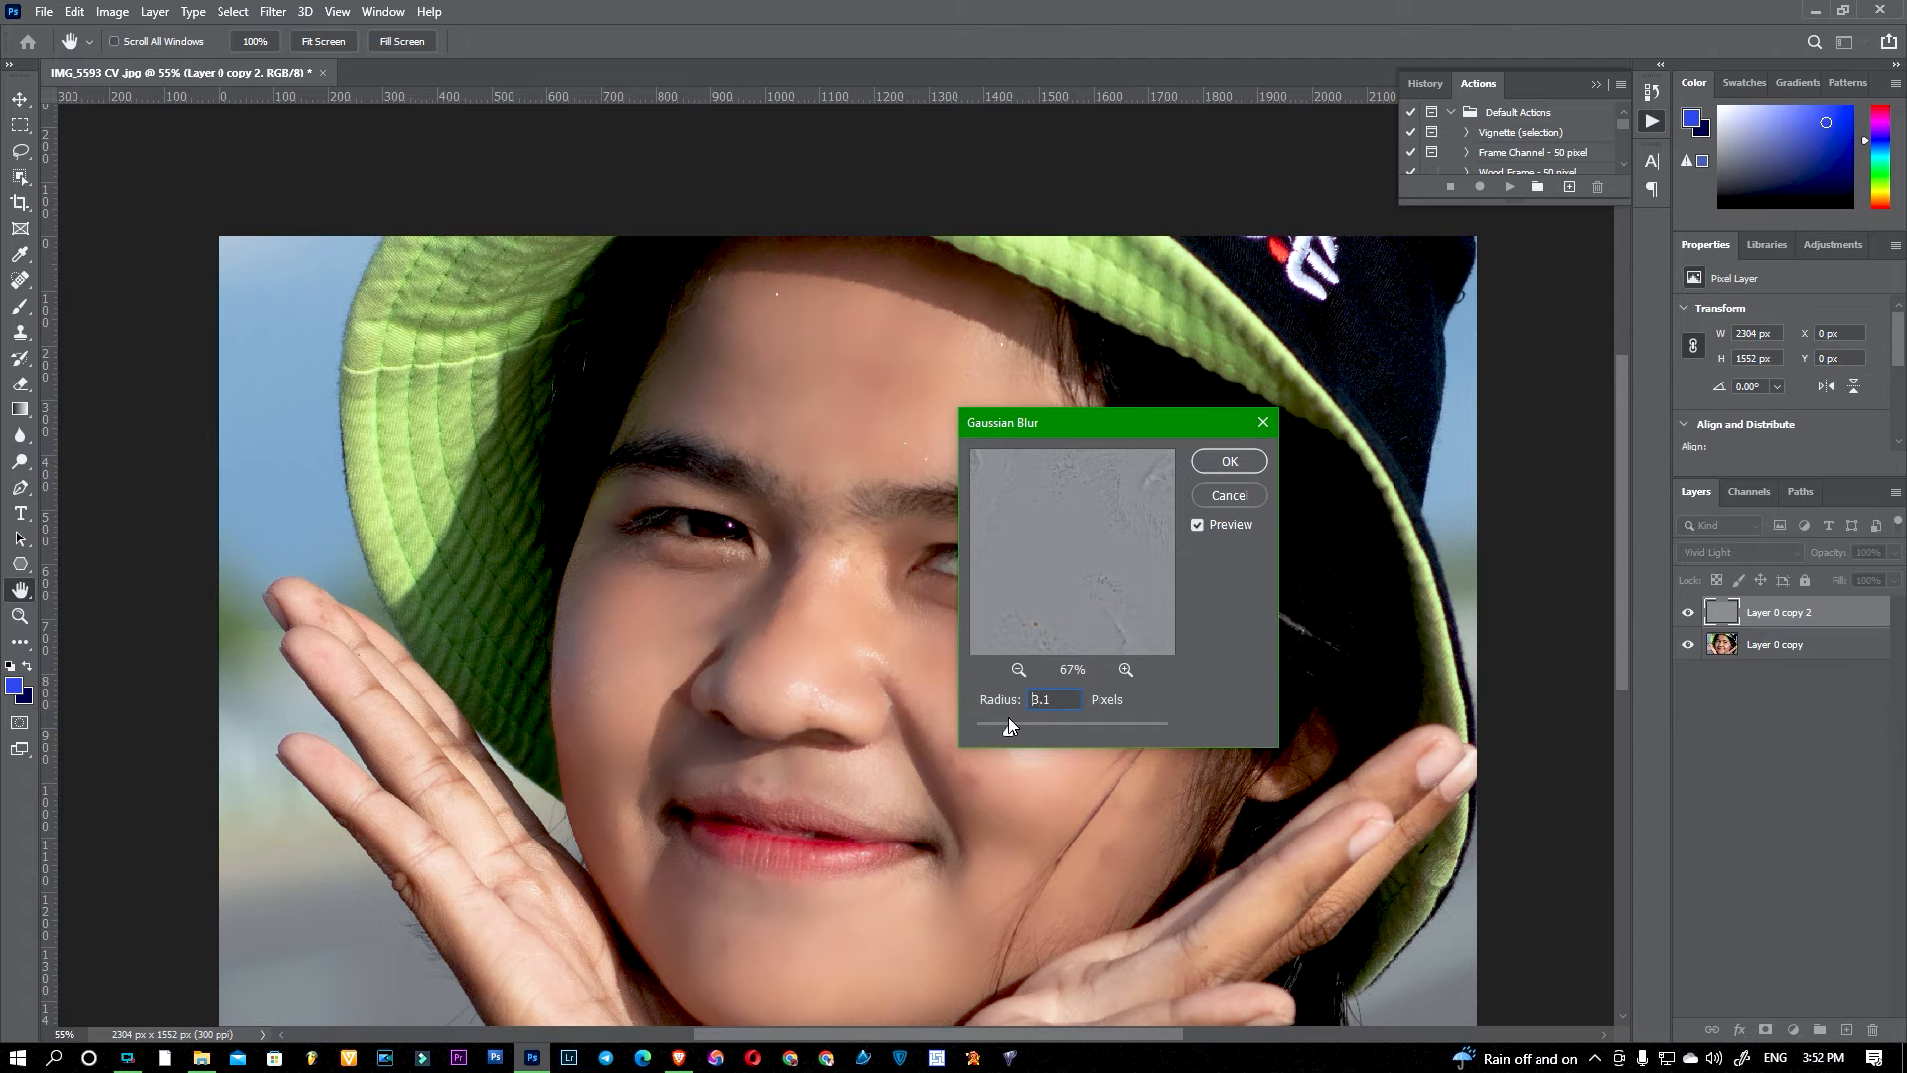
left_click_drag(940, 717, 940, 717)
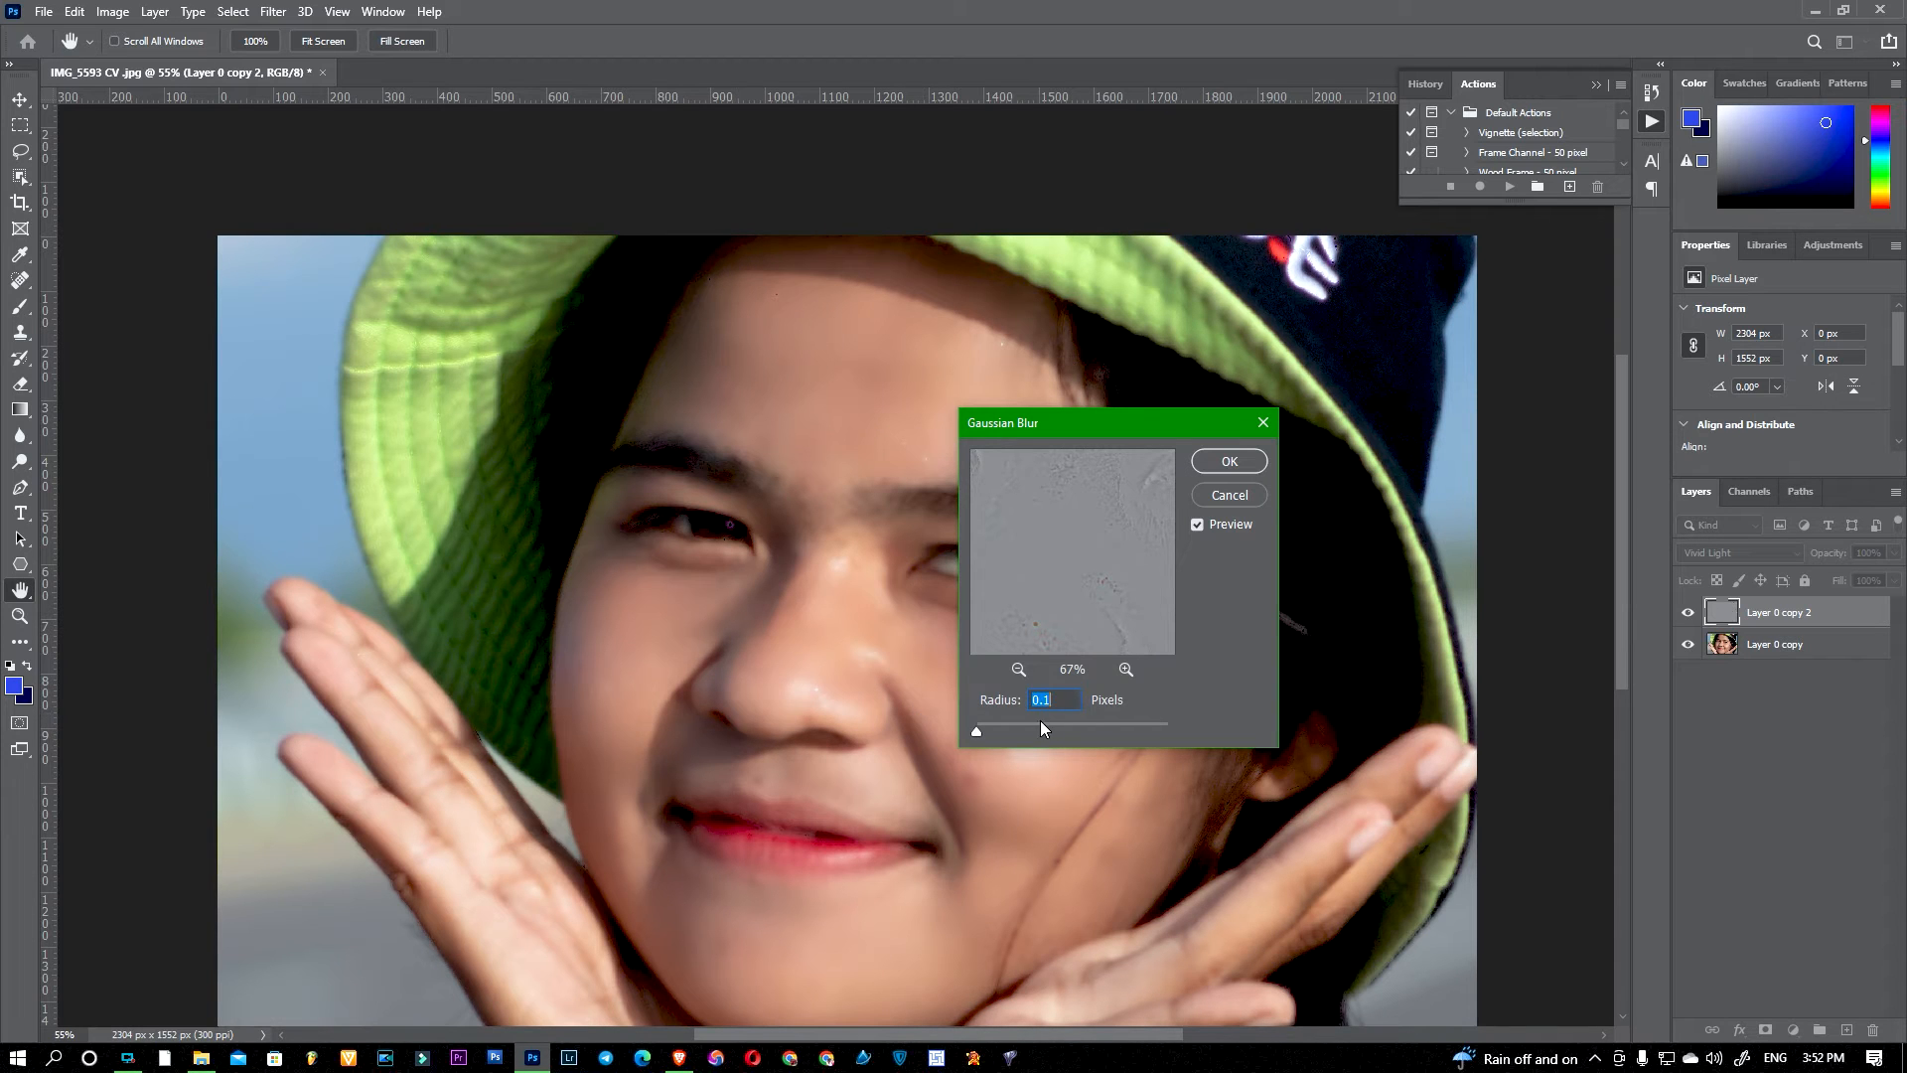
left_click(1112, 728)
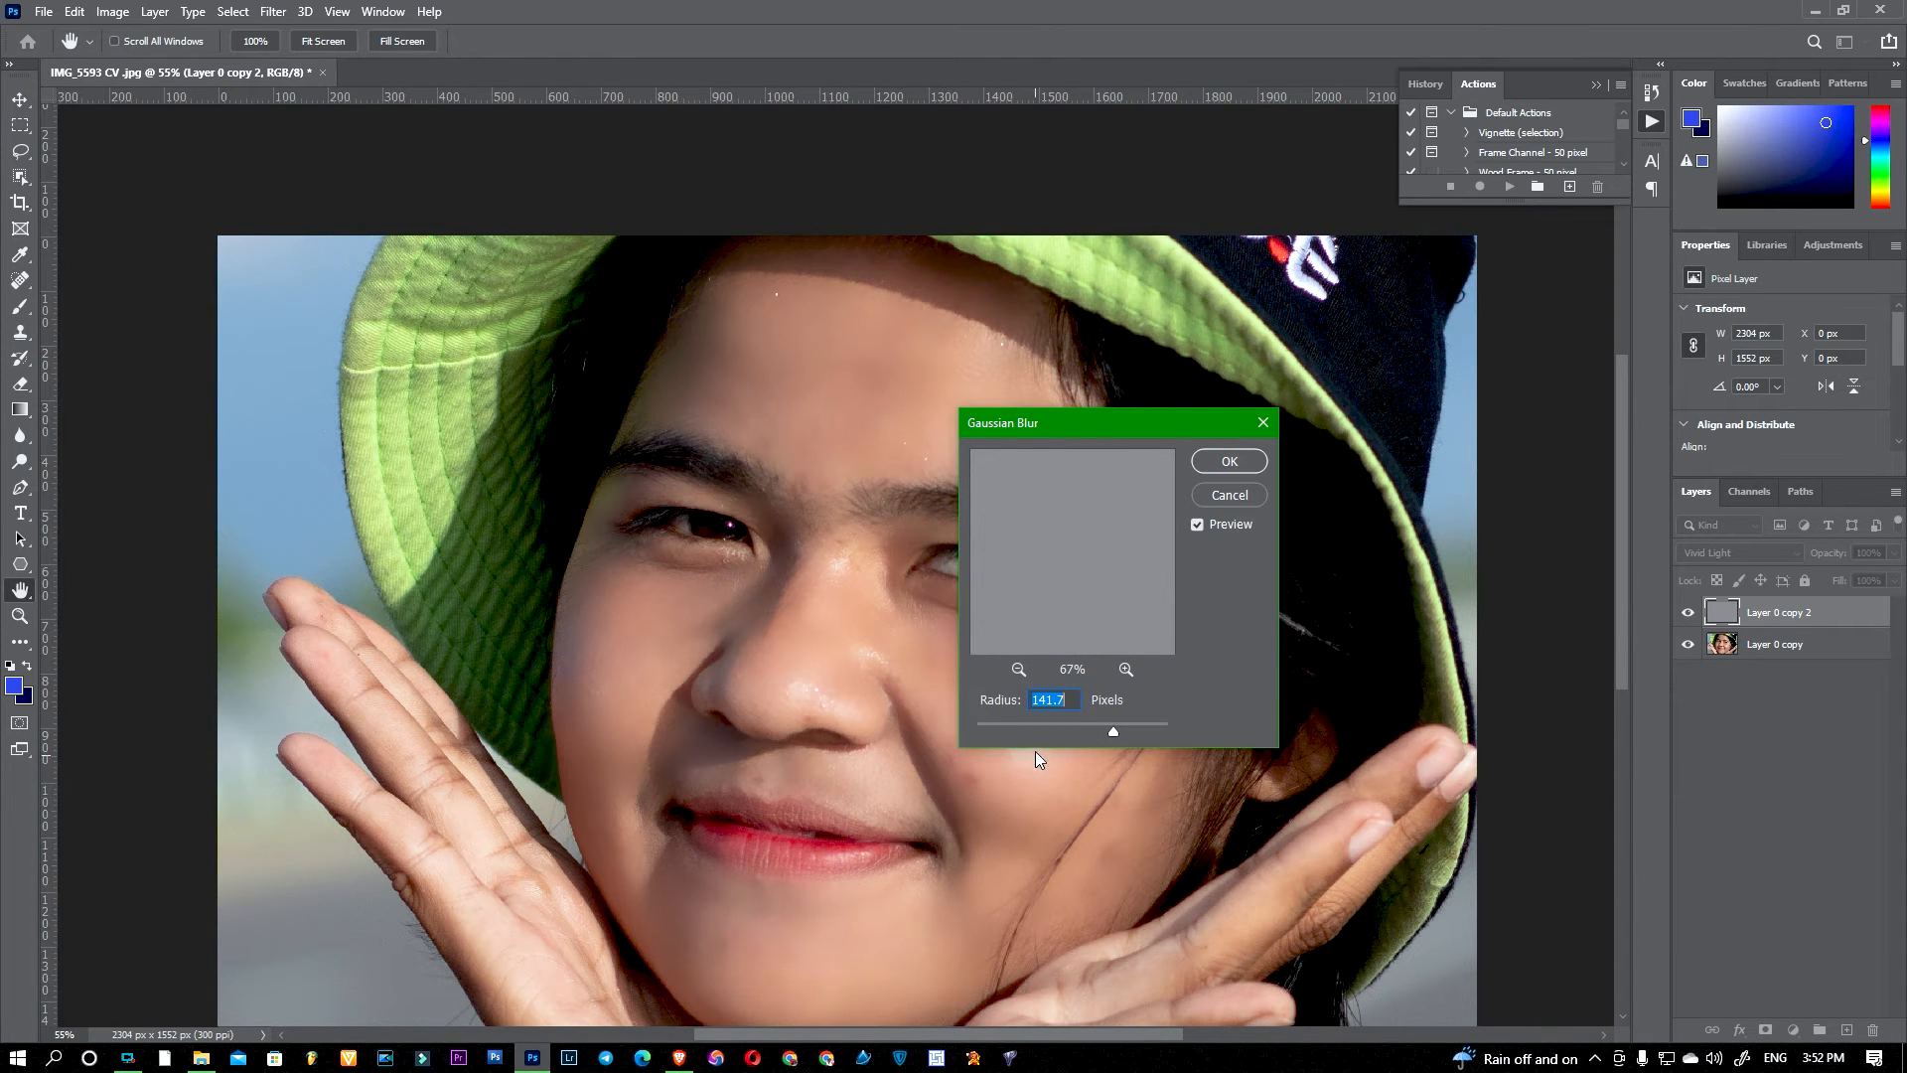
Step: Fine-tune the Gaussian Blur radius to a moderate value and apply the blur to the High Pass layer
left_click(1104, 727)
left_click(1125, 669)
left_click(1125, 669)
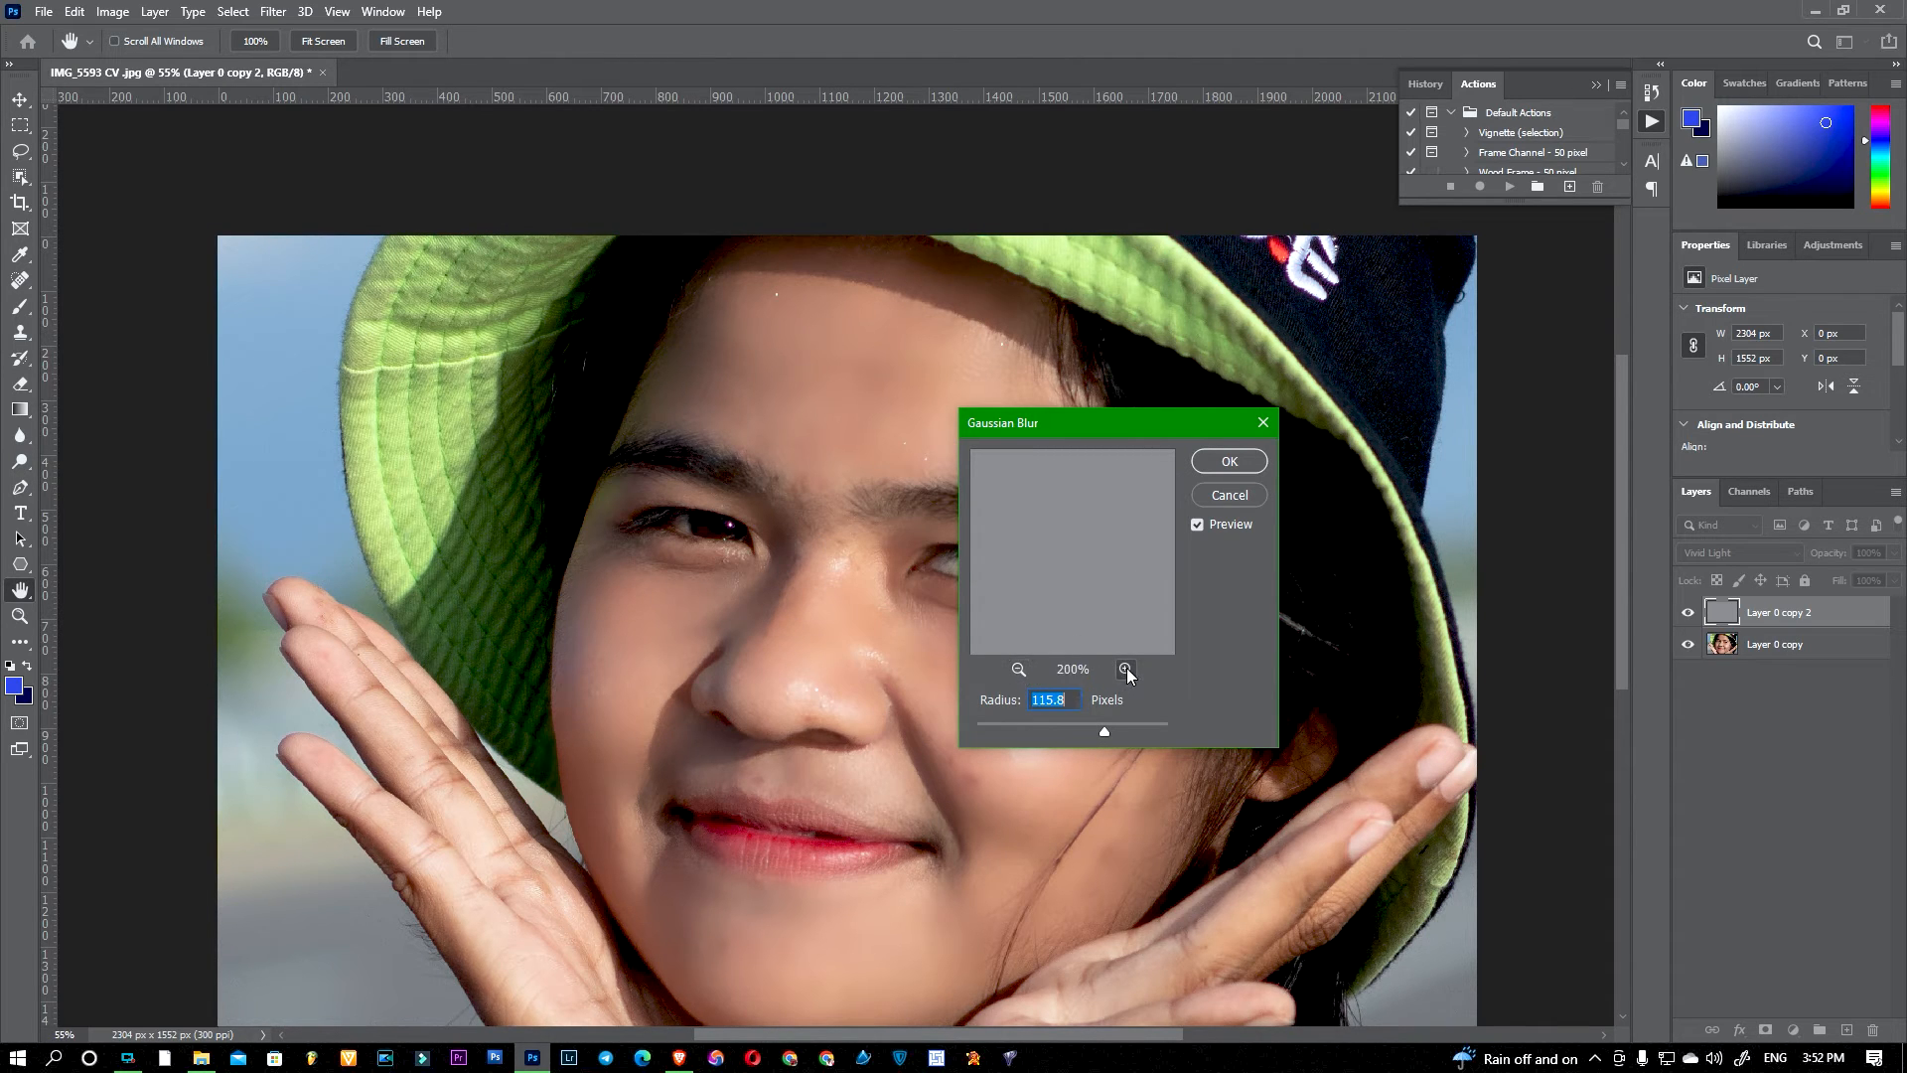
left_click(1019, 668)
left_click_drag(1064, 732, 1082, 730)
left_click(1231, 461)
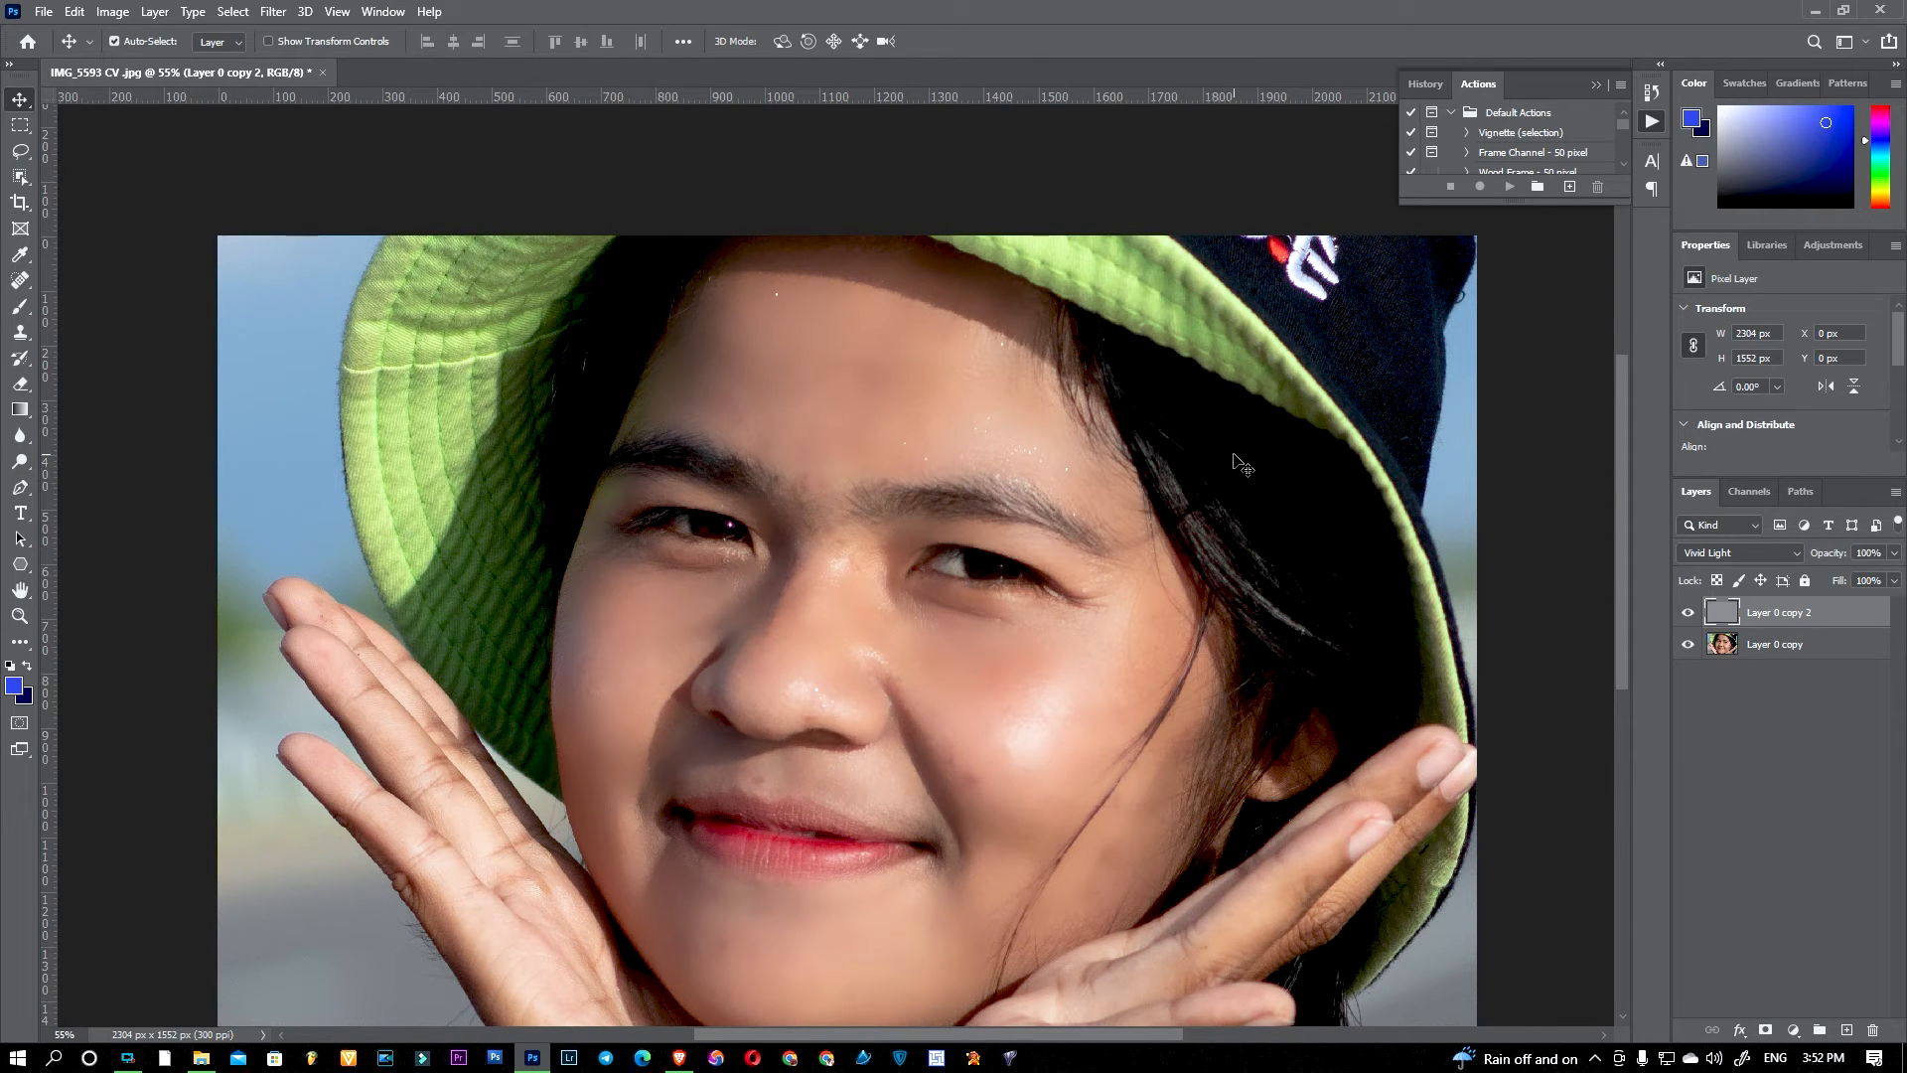
Step: Add a layer mask to the blurred Vivid Light layer and invert it to black
scroll(1043, 636, "down", 2)
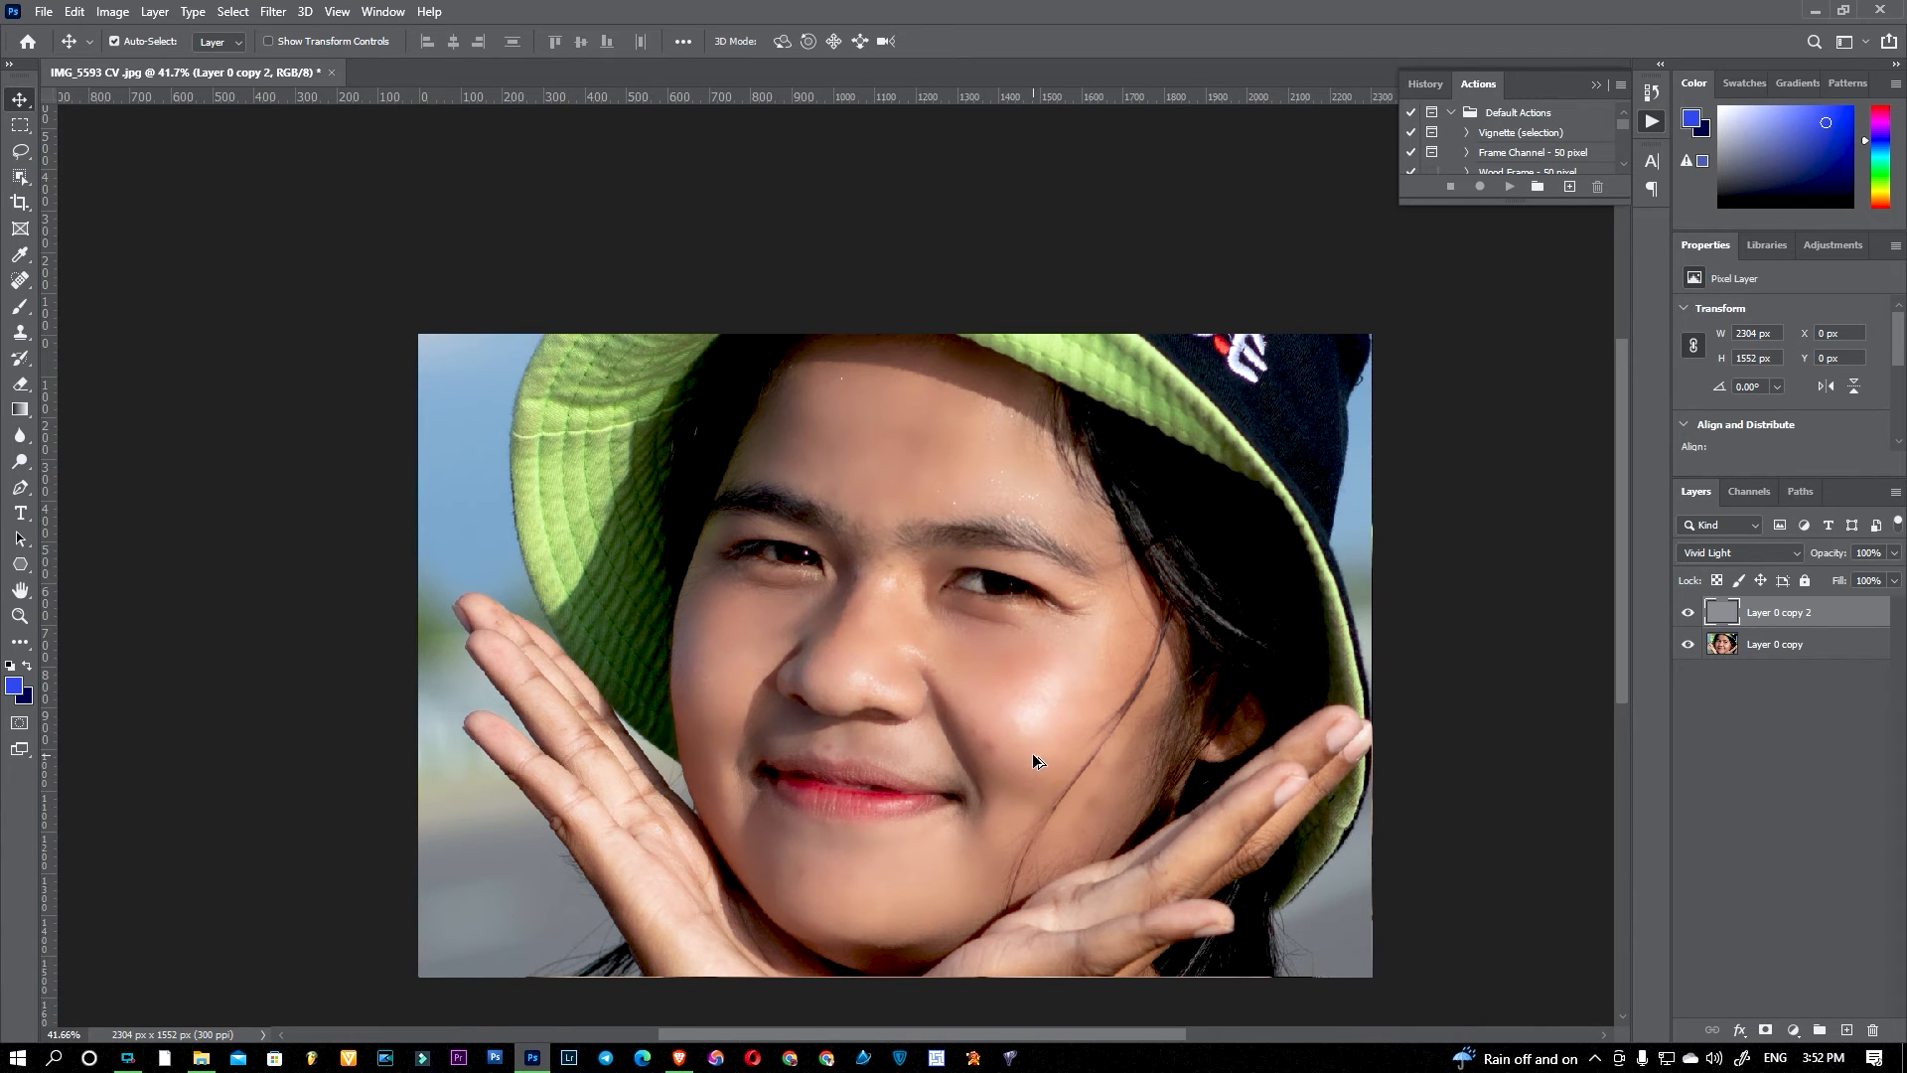
scroll(1033, 753, "up", 2)
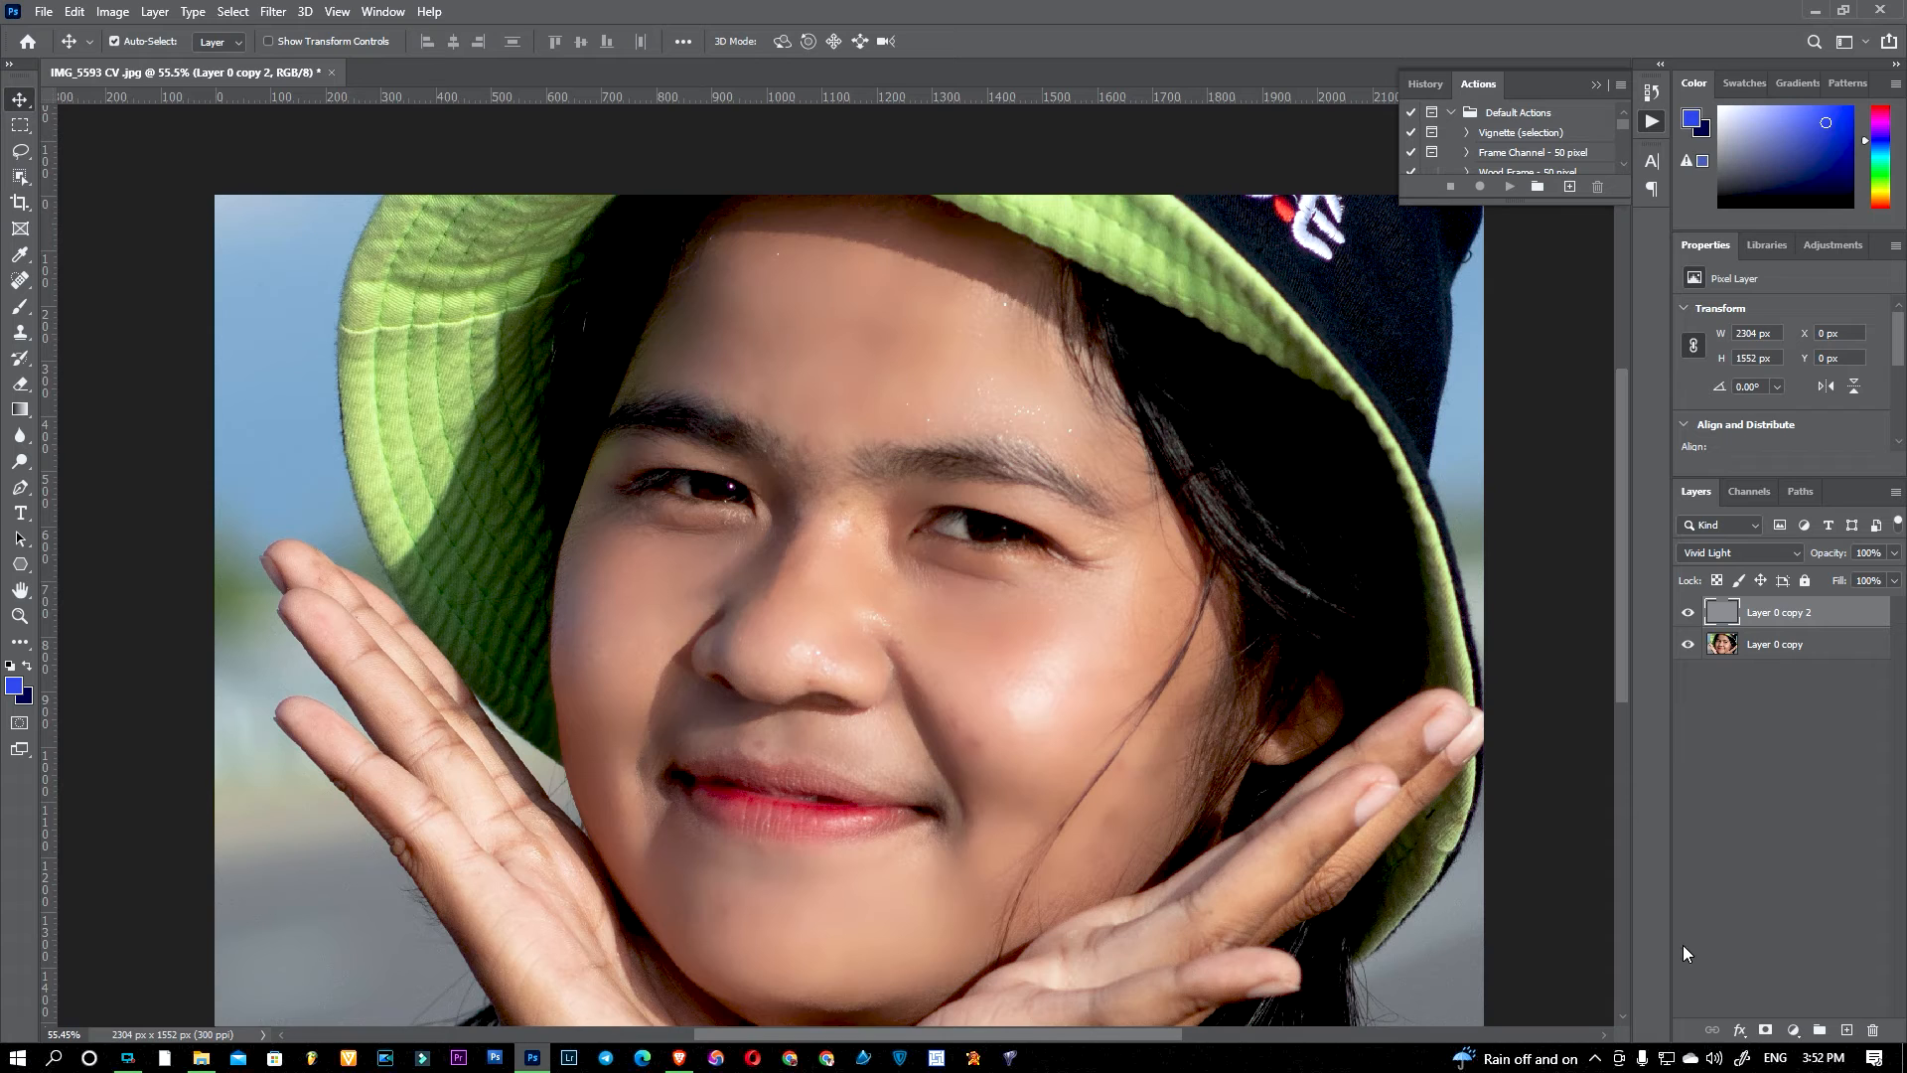
left_click(1766, 1030)
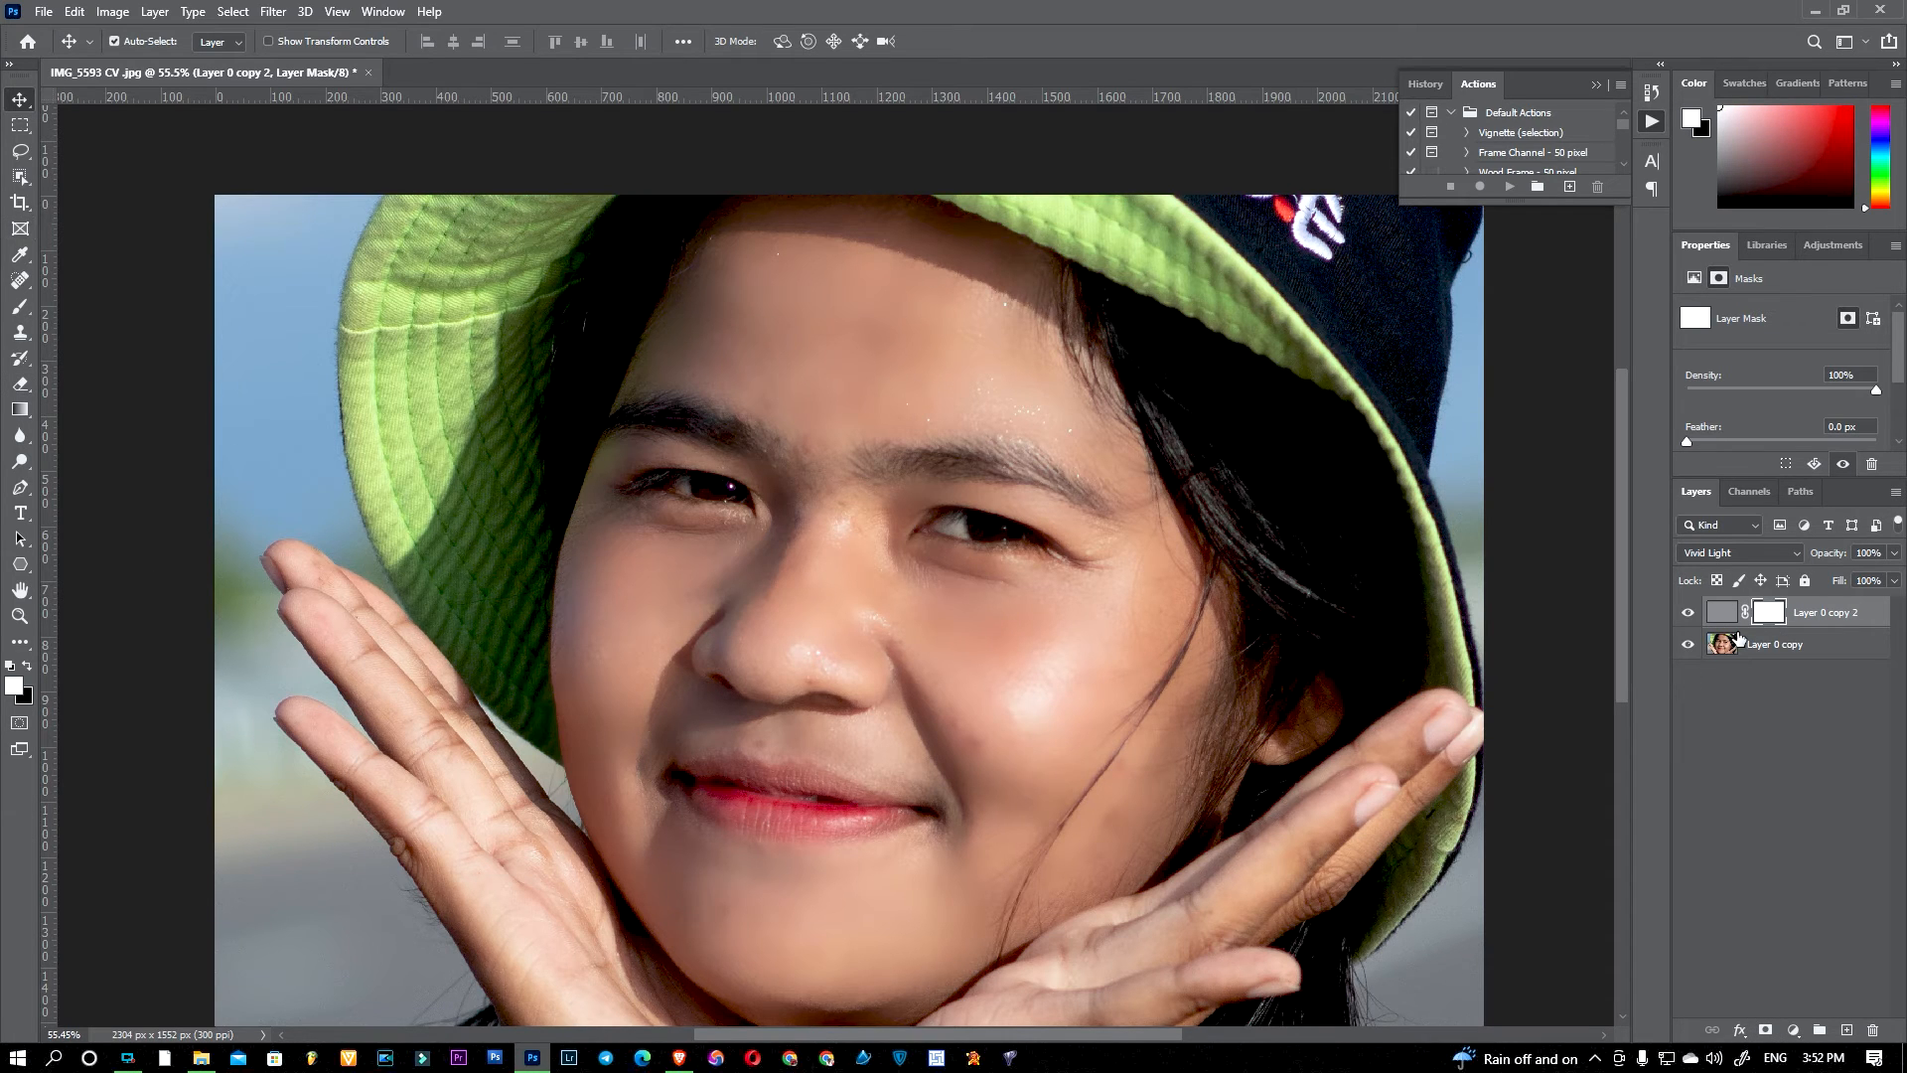
key("ctrl+i")
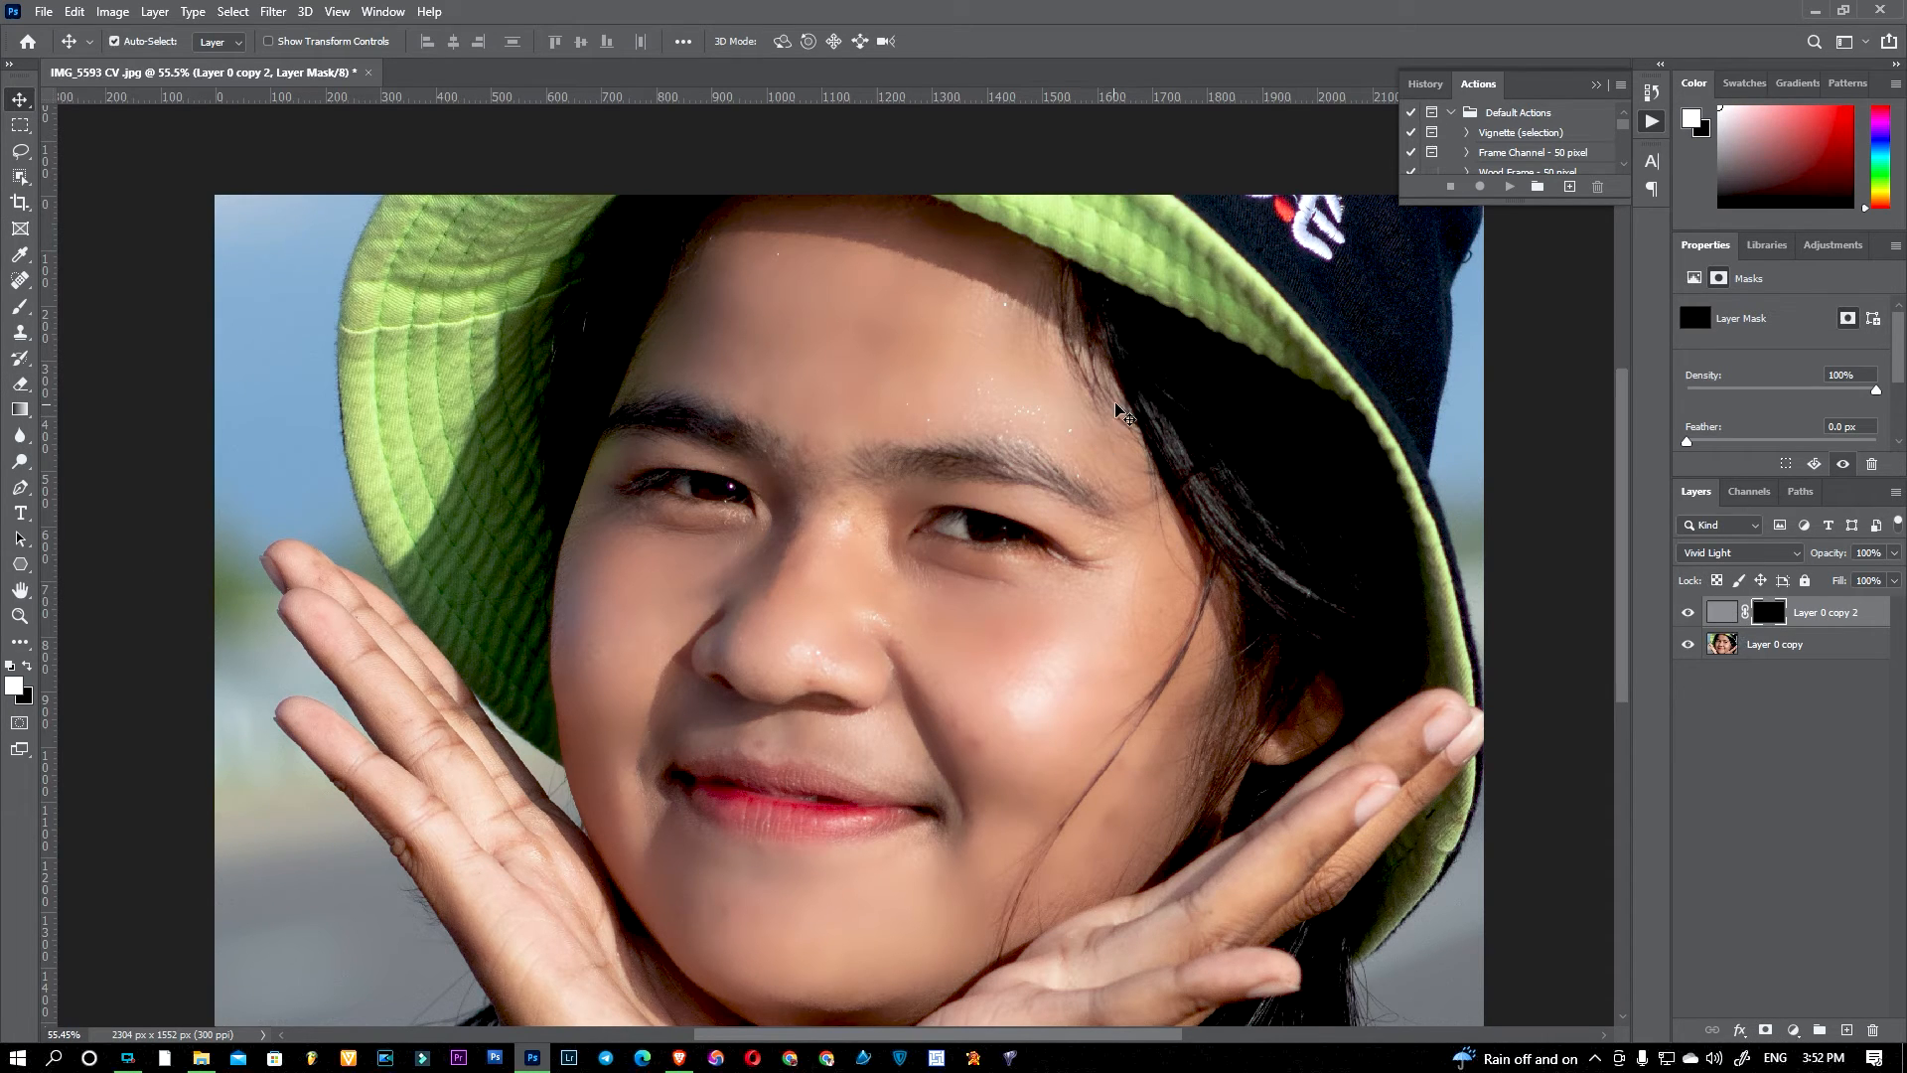
Step: Enlarge the brush to 125 px and paint white over the nose on the black layer mask
key("b")
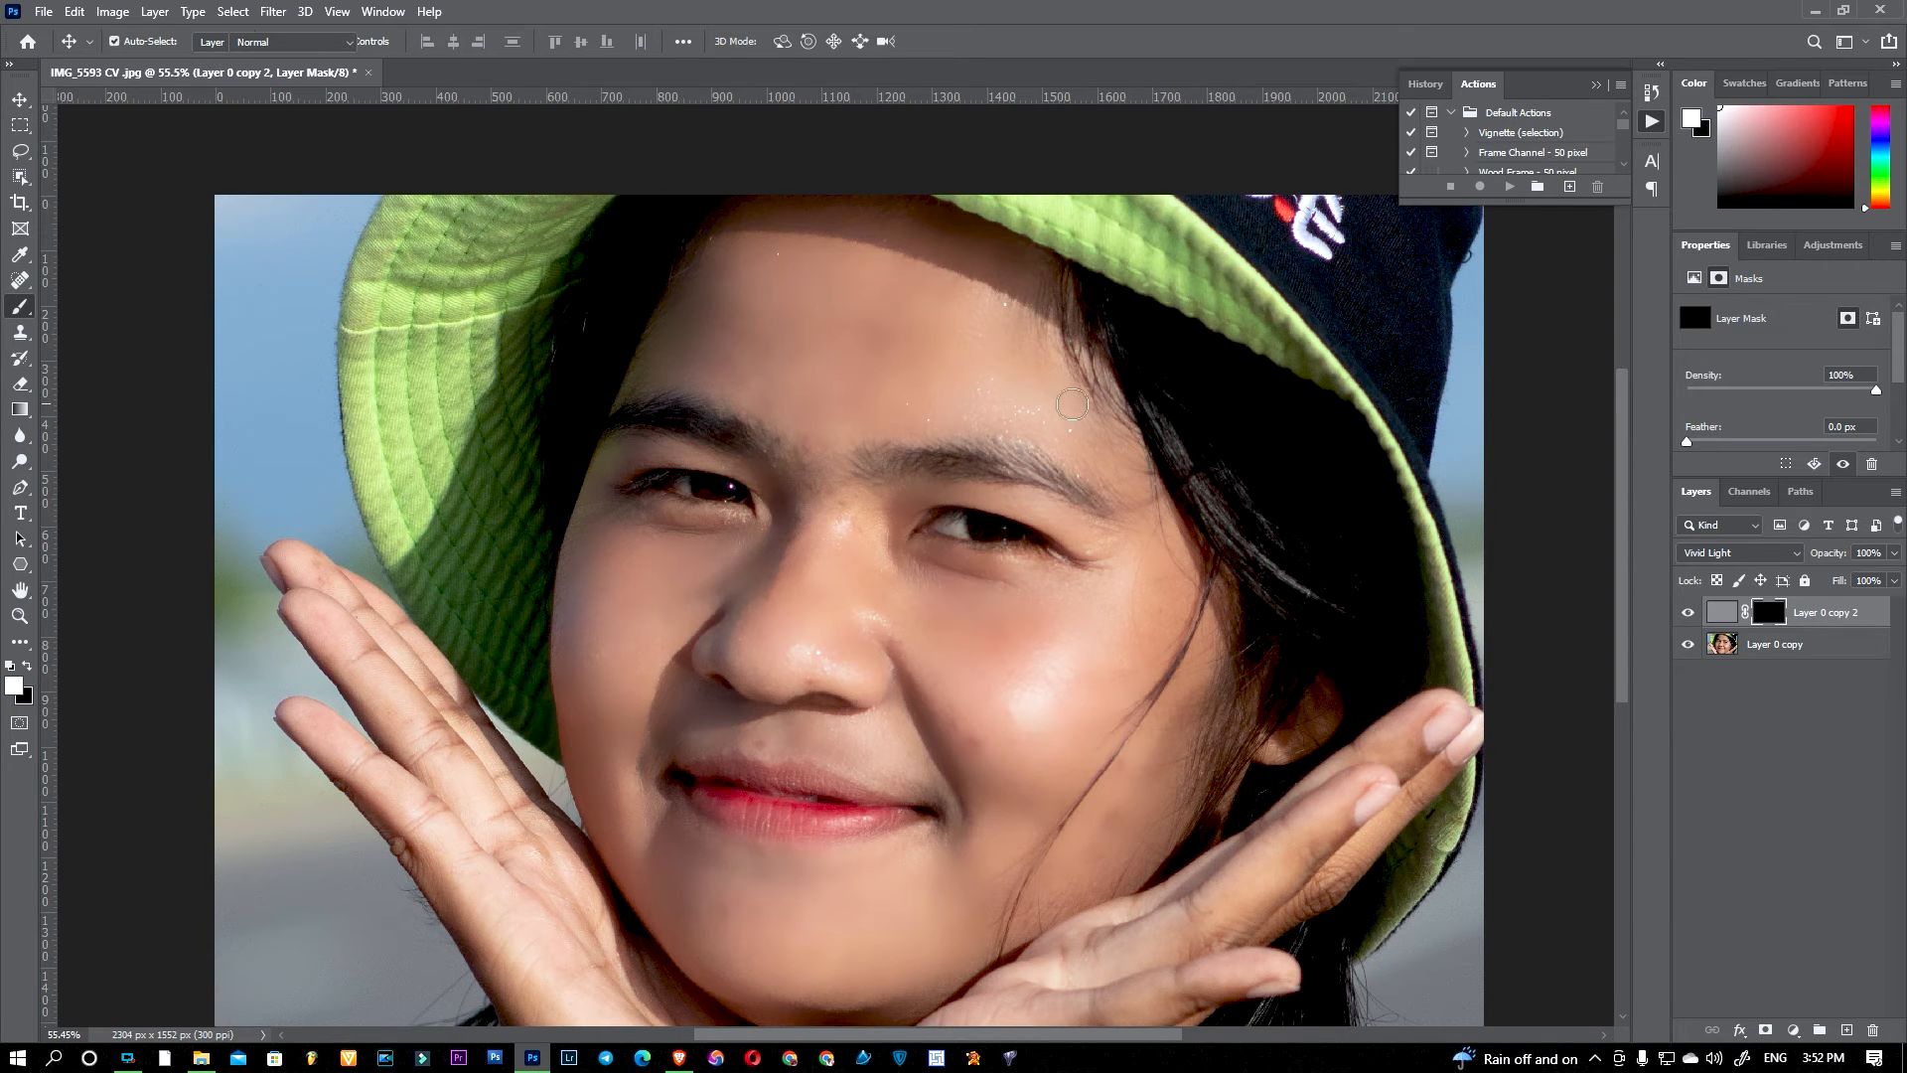
key("bracketright")
key("bracketright")
key("bracketright")
key("bracketright")
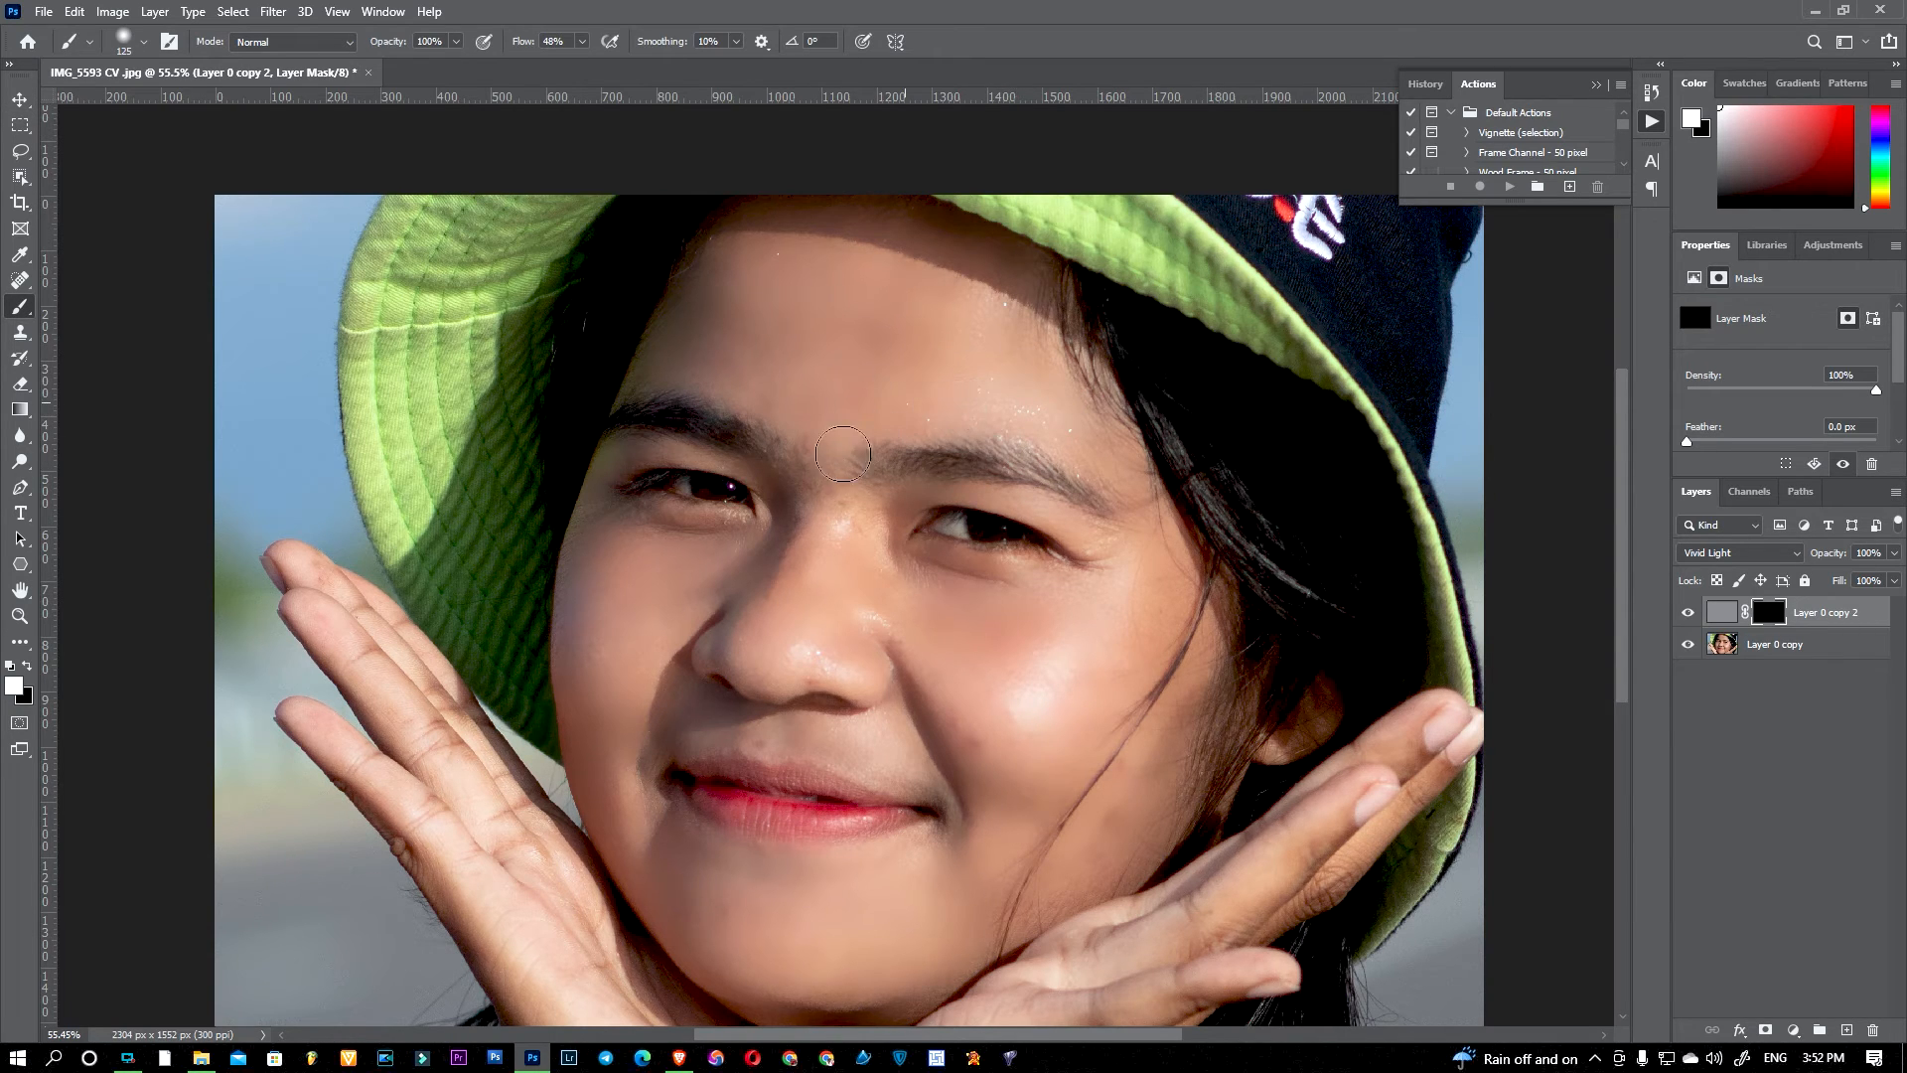
left_click_drag(857, 583, 838, 541)
Step: Set the brush to 200 px, 60% opacity and 100% flow, and paint the broad facial skin areas into the mask
key("bracketright")
key("bracketright")
key("bracketright")
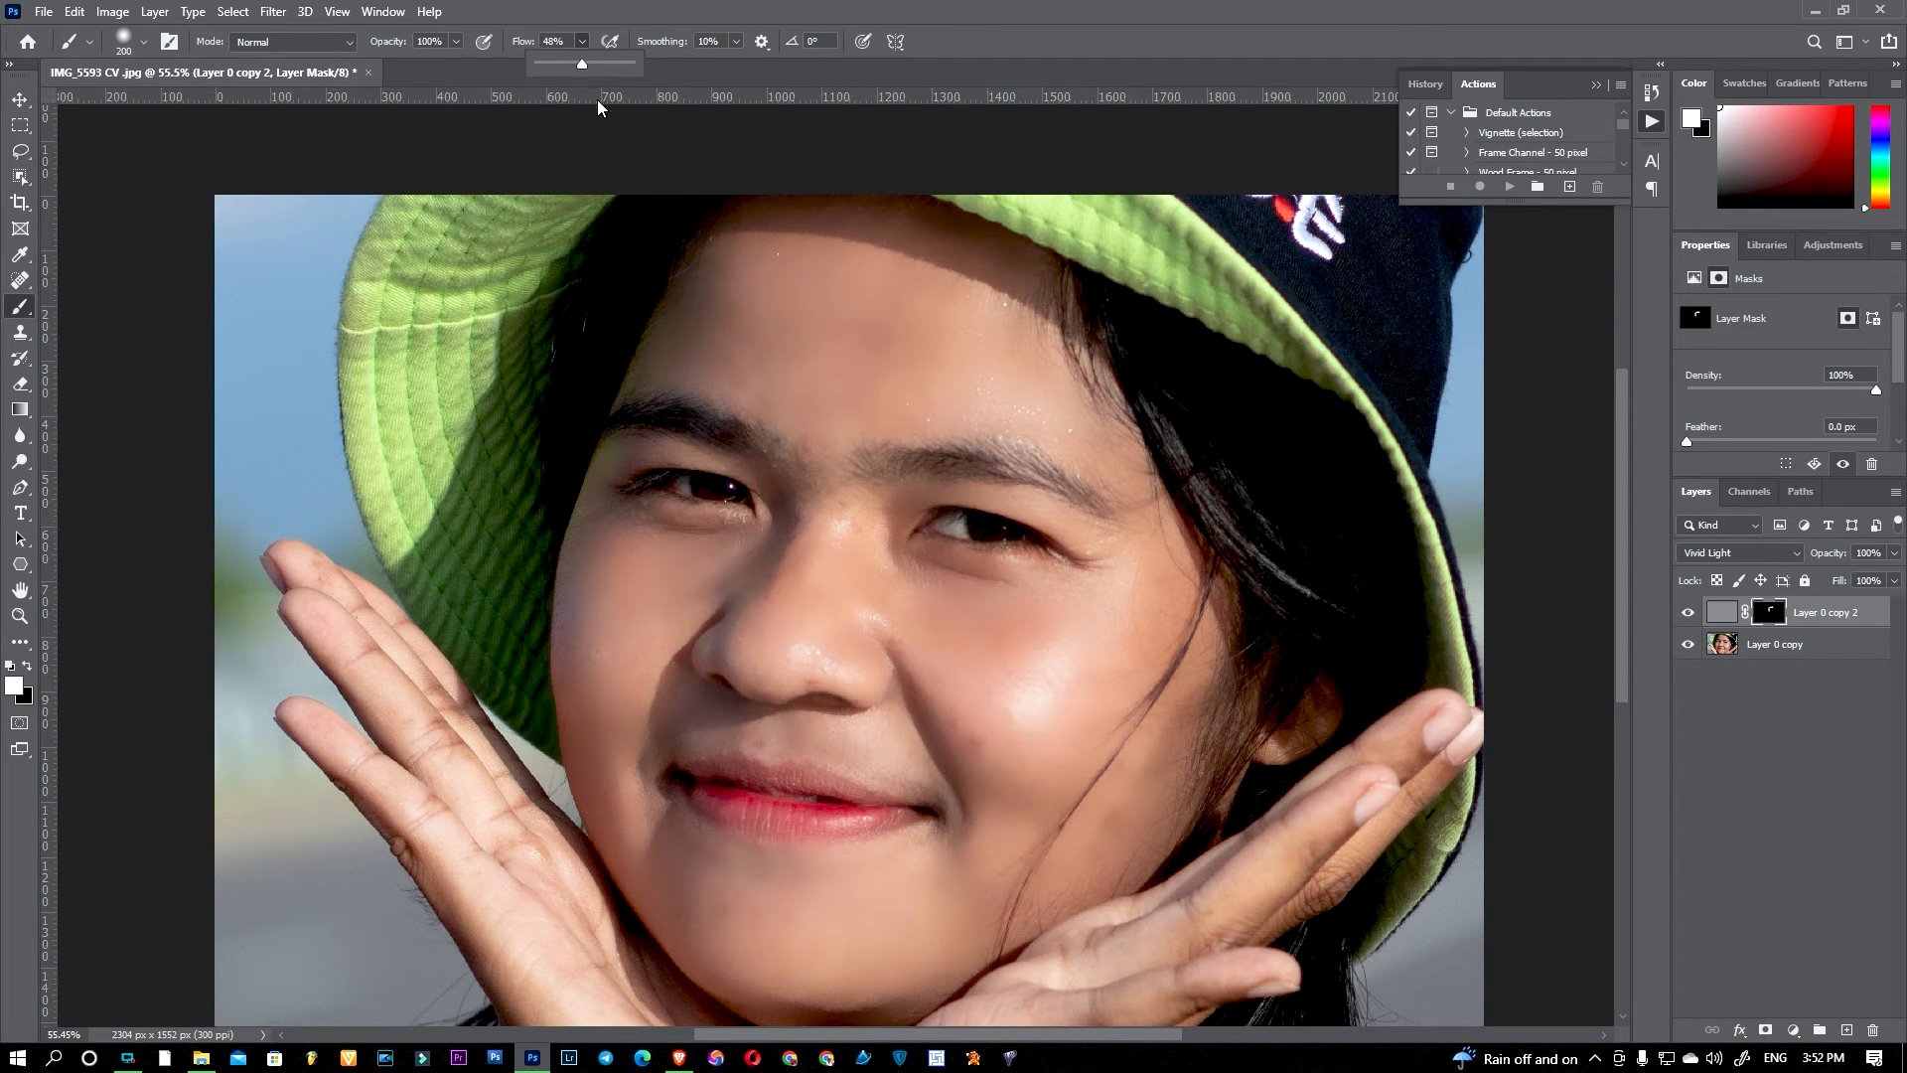
left_click(457, 42)
left_click(419, 63)
left_click(872, 573)
mouse_move(900, 583)
left_mouse_down()
mouse_move(969, 613)
mouse_move(986, 594)
mouse_move(964, 613)
mouse_move(979, 620)
mouse_move(1135, 597)
mouse_move(1069, 655)
mouse_move(962, 683)
mouse_move(1073, 841)
mouse_move(1013, 803)
mouse_move(971, 861)
mouse_move(883, 902)
mouse_move(932, 893)
mouse_move(852, 918)
mouse_move(715, 905)
mouse_move(649, 862)
mouse_move(587, 627)
mouse_move(610, 570)
mouse_move(698, 563)
mouse_move(692, 604)
mouse_move(836, 644)
mouse_move(819, 632)
mouse_move(821, 396)
mouse_move(725, 364)
mouse_move(989, 400)
mouse_move(1093, 449)
mouse_move(1038, 387)
mouse_move(954, 346)
mouse_move(1012, 304)
mouse_move(876, 307)
mouse_move(897, 280)
mouse_move(774, 288)
mouse_move(672, 345)
mouse_move(855, 231)
mouse_move(981, 286)
mouse_move(1157, 518)
mouse_move(1147, 543)
mouse_move(1042, 580)
mouse_move(1056, 660)
mouse_move(1172, 756)
mouse_move(1196, 702)
mouse_move(1124, 827)
mouse_move(1087, 818)
mouse_move(1088, 841)
mouse_move(994, 926)
mouse_move(856, 982)
mouse_move(754, 966)
mouse_move(800, 960)
mouse_move(881, 868)
left_mouse_up()
Step: Reduce the brush to 90 px and paint the finer skin areas around the mouth and nose into the mask
key("bracketleft")
key("bracketleft")
key("bracketleft")
key("bracketleft")
key("bracketleft")
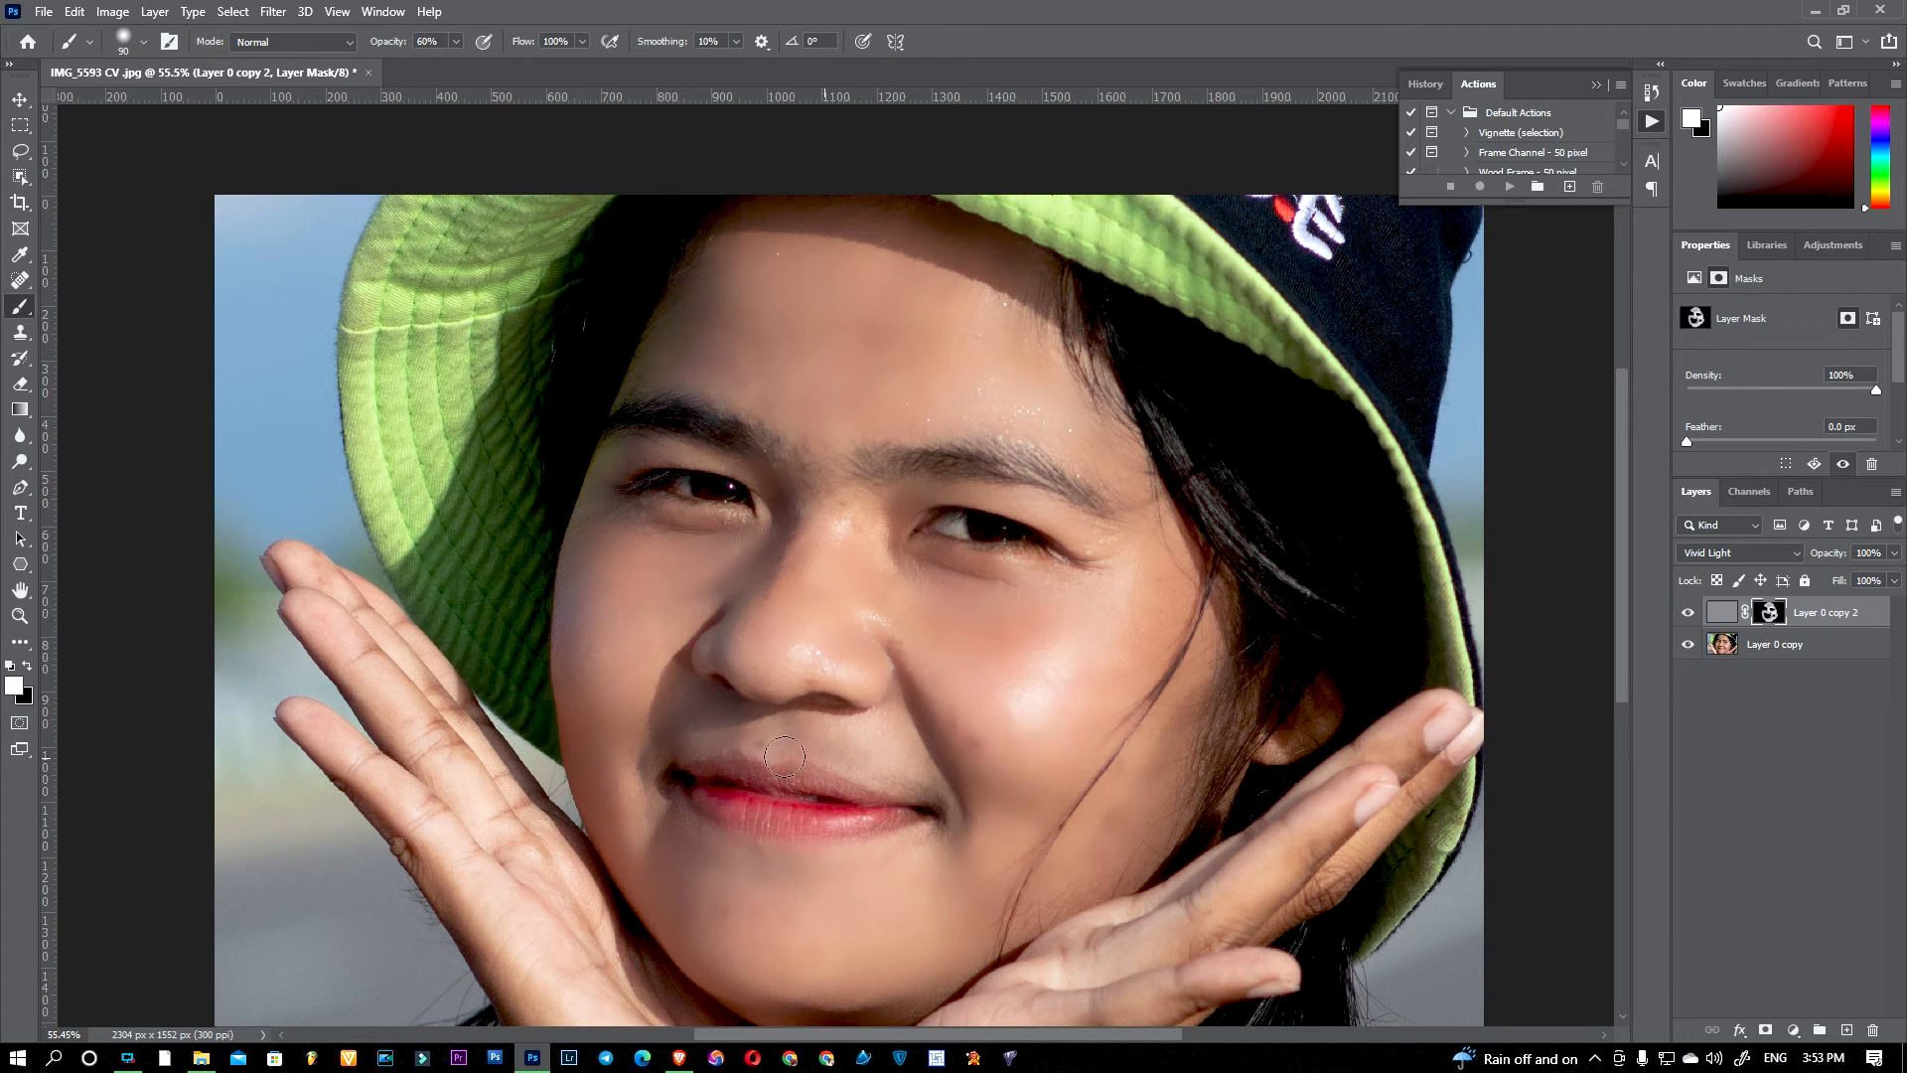
mouse_move(642, 755)
left_mouse_down()
mouse_move(654, 816)
mouse_move(712, 604)
mouse_move(714, 681)
mouse_move(839, 730)
mouse_move(907, 683)
mouse_move(882, 651)
mouse_move(831, 666)
mouse_move(858, 626)
mouse_move(809, 673)
mouse_move(844, 618)
mouse_move(780, 671)
mouse_move(818, 498)
mouse_move(729, 657)
mouse_move(847, 627)
mouse_move(899, 540)
left_mouse_up()
Step: Merge all visible layers into a single layer
scroll(1125, 728, "down", 3)
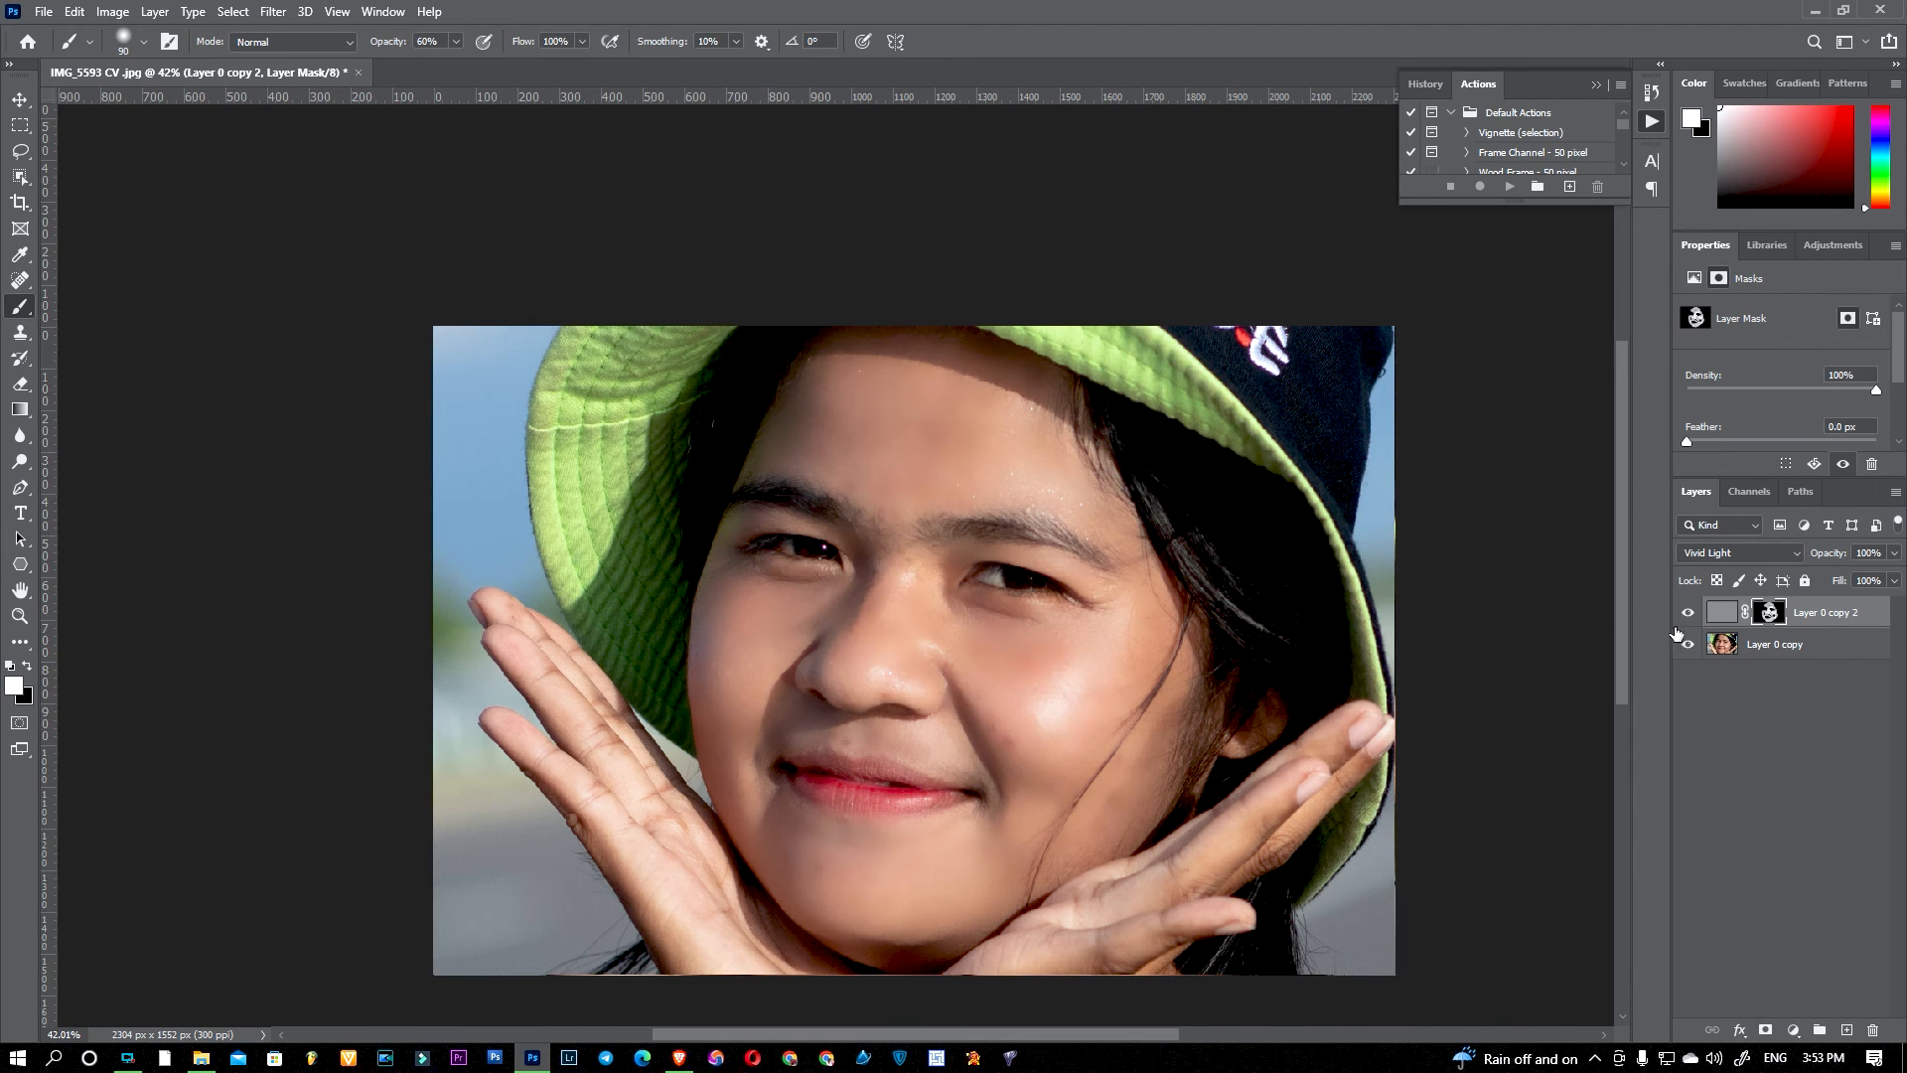
right_click(1833, 614)
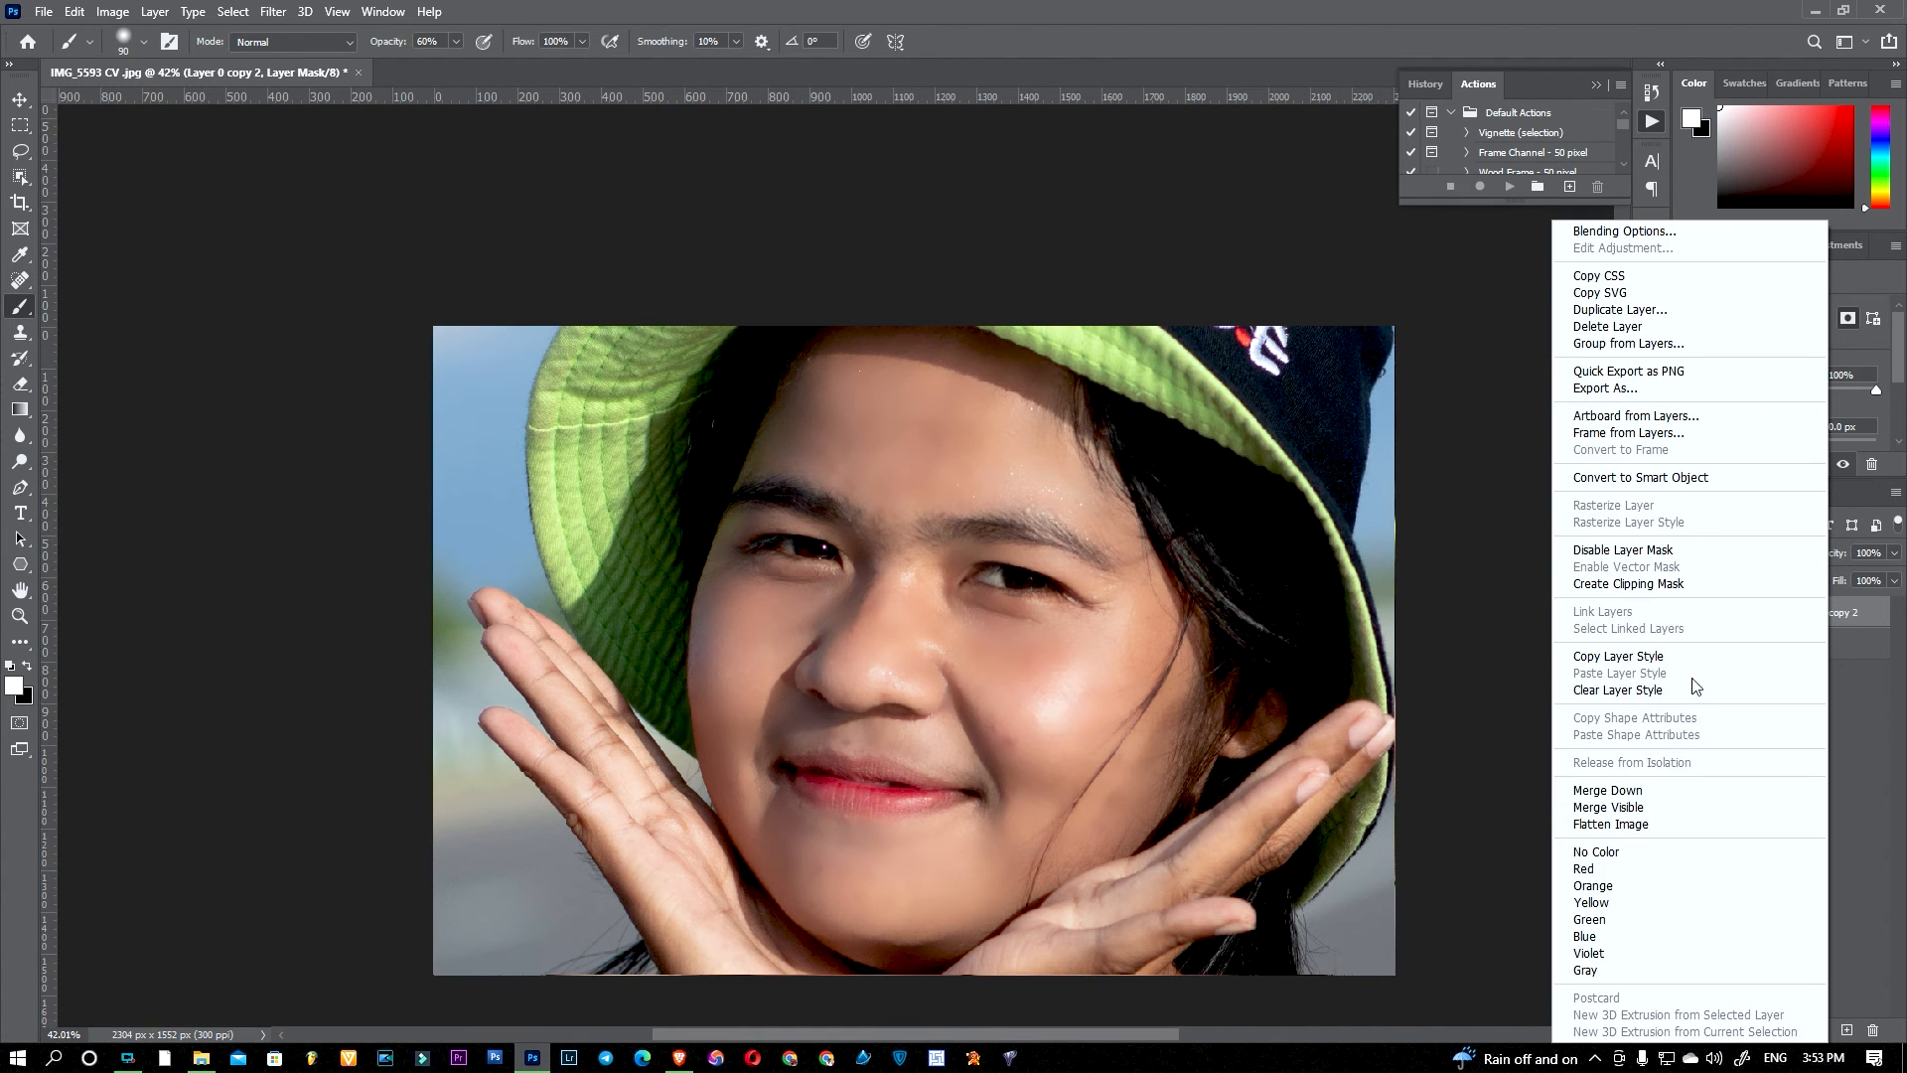
left_click(1669, 810)
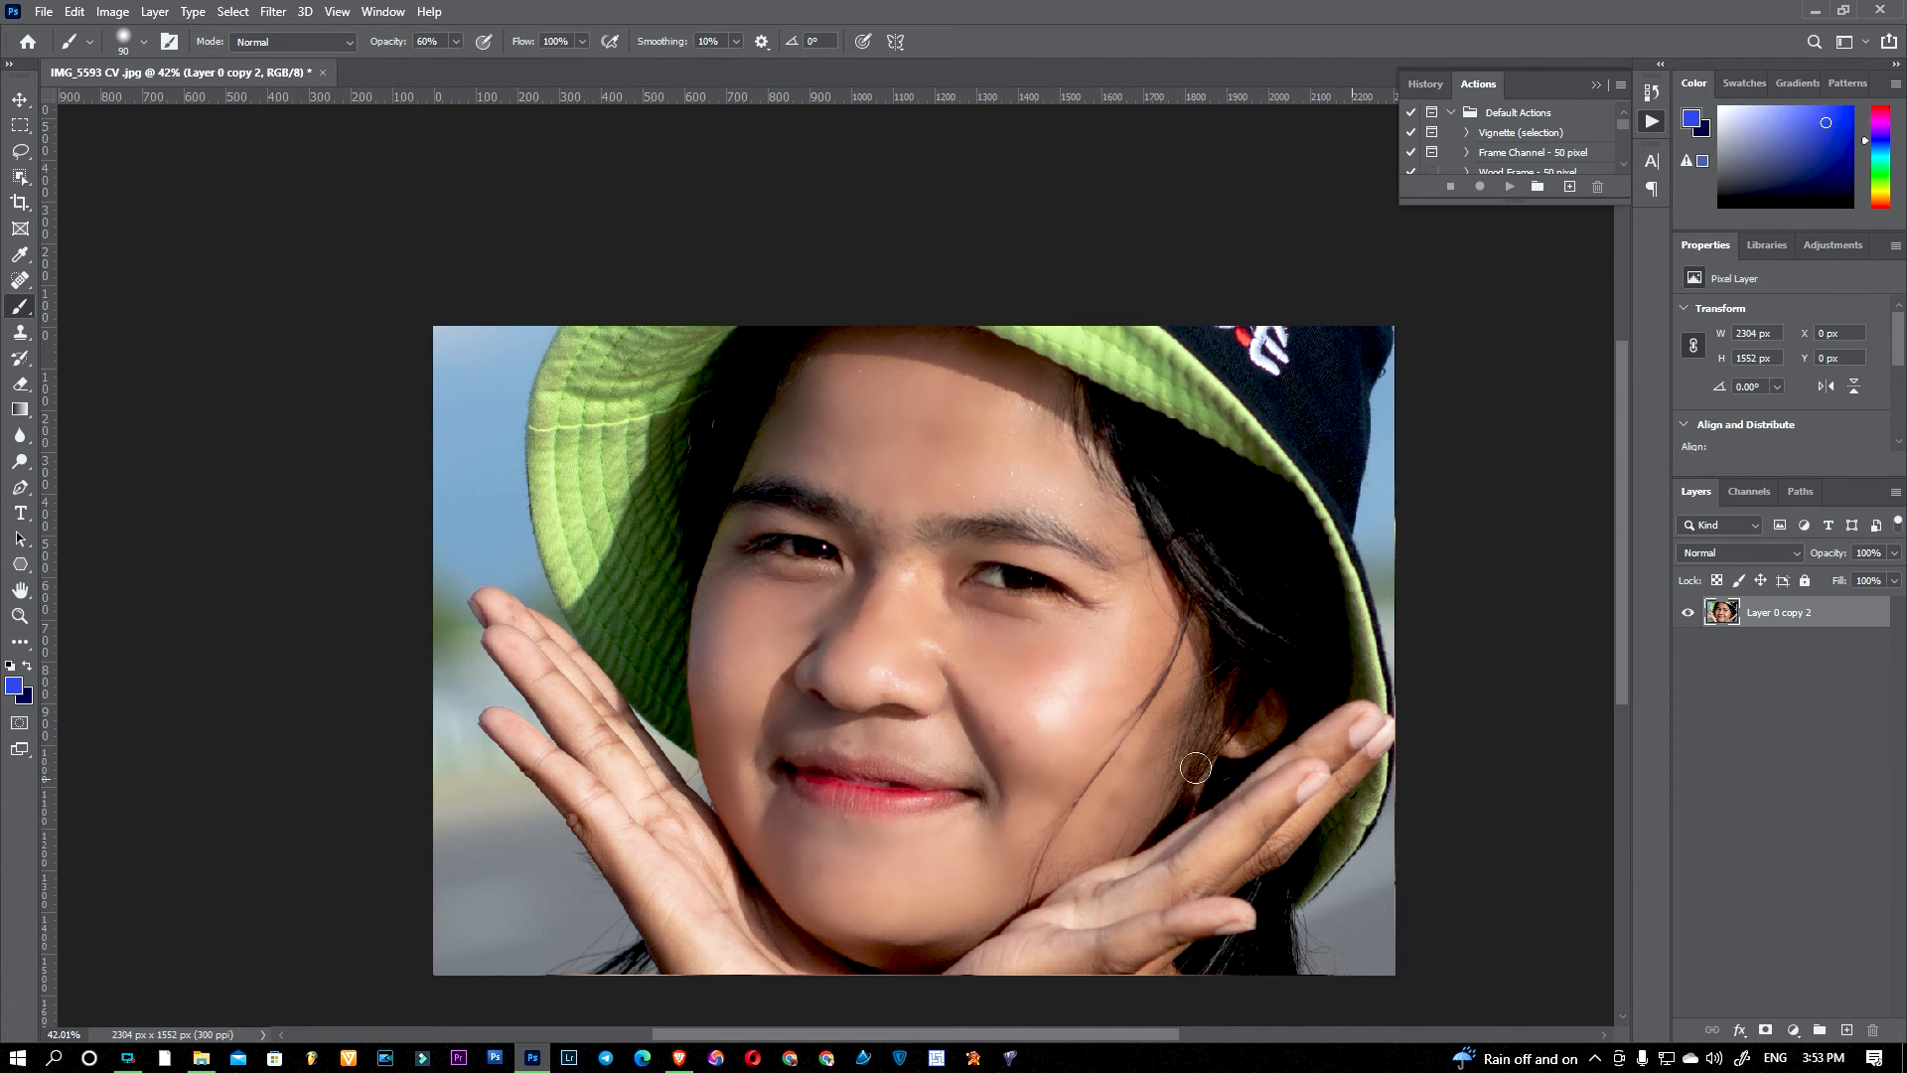
Step: Make a slight midtone adjustment to the merged layer with Levels and apply it
key("ctrl+l")
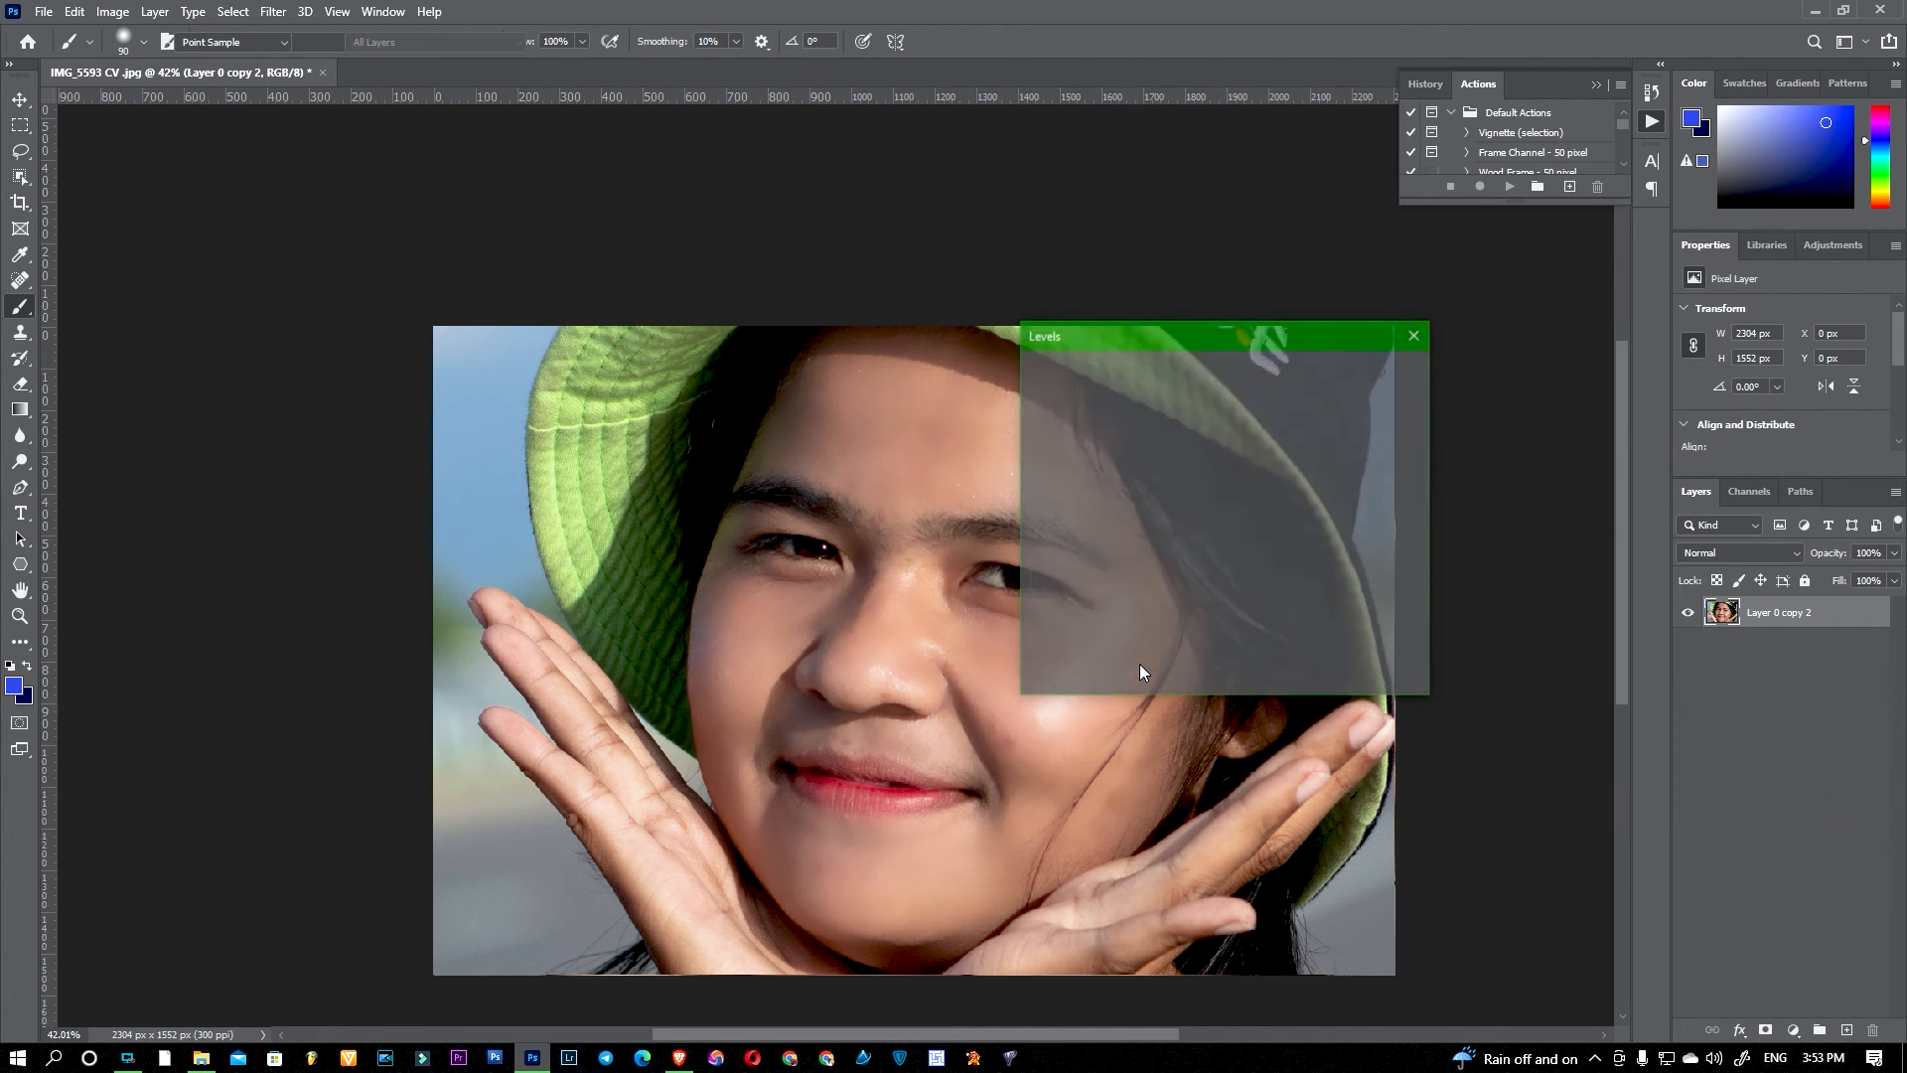
left_click_drag(1172, 555, 1173, 557)
left_click(1377, 374)
Step: Apply an RGB Curves adjustment with one point at input 101, output 107 and another near input 217, output 213
key("b")
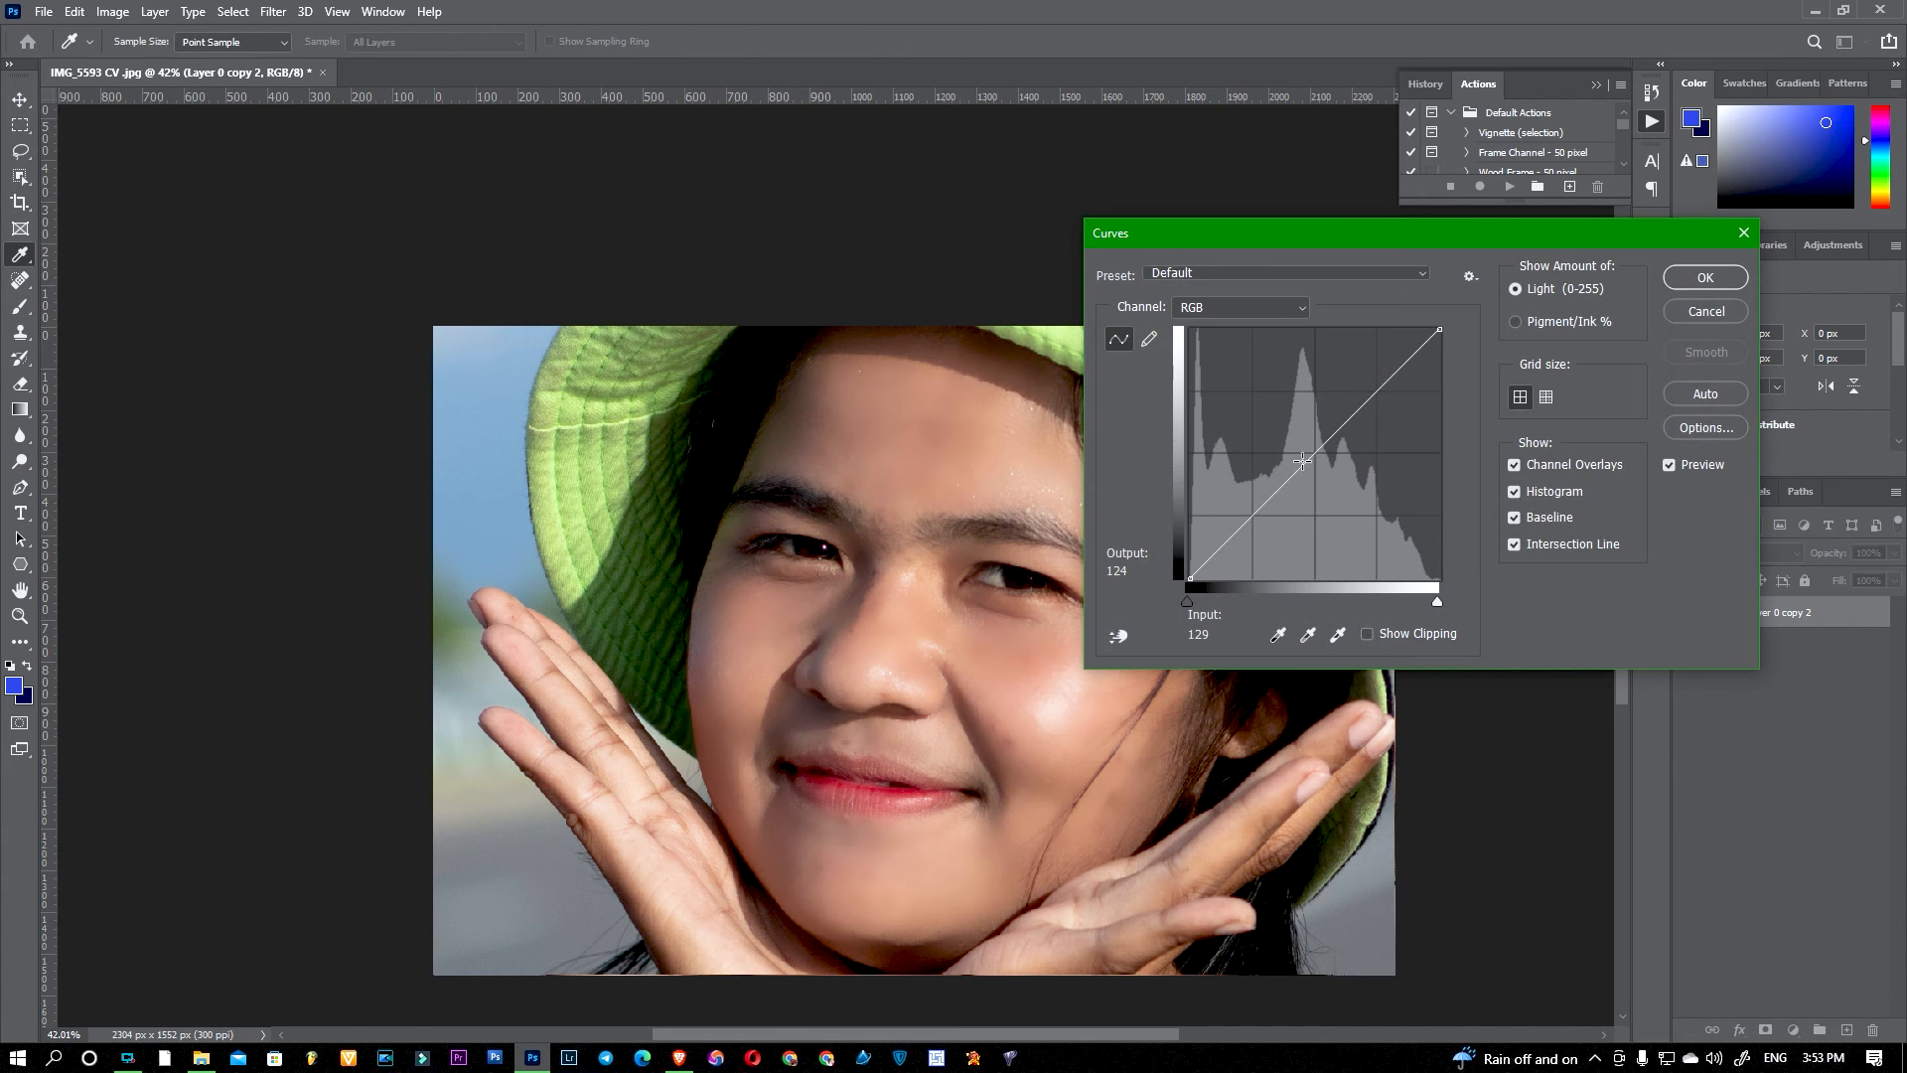
left_click(1287, 475)
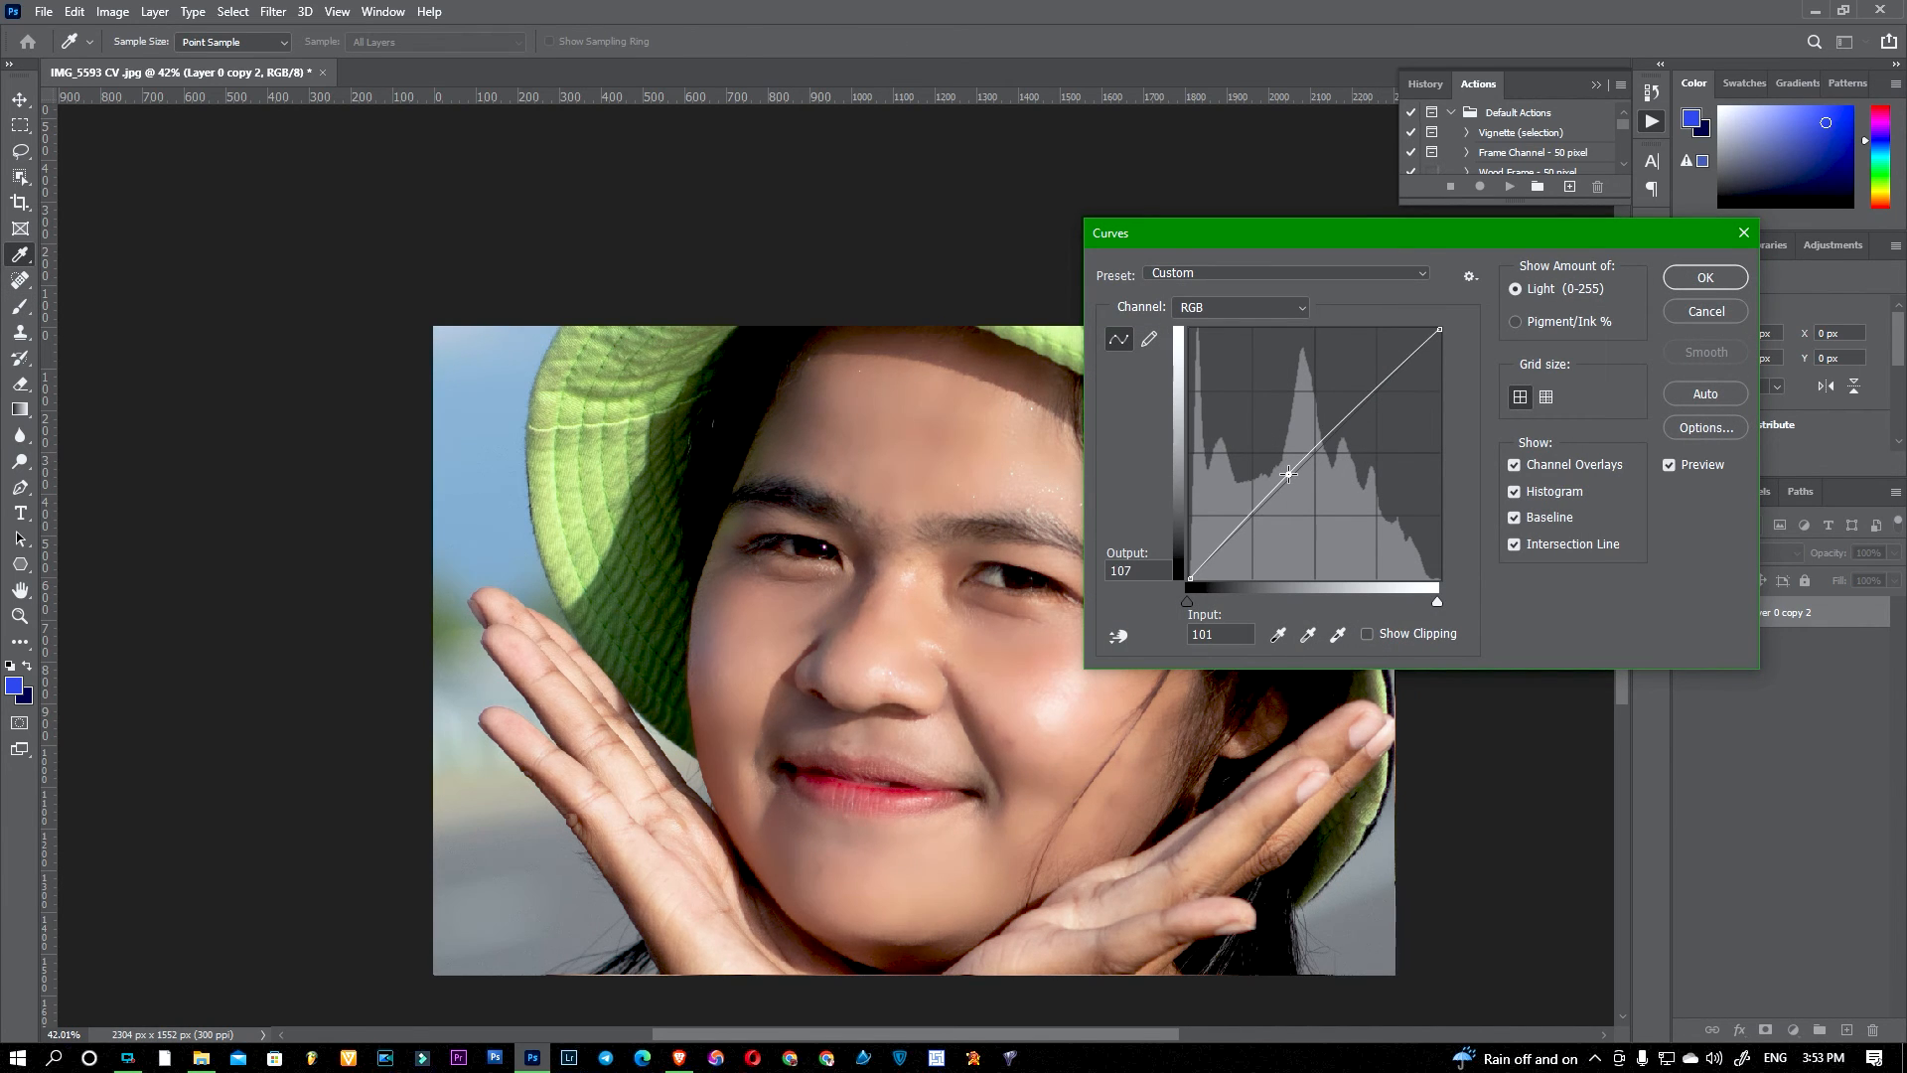
left_click_drag(1399, 370, 1402, 369)
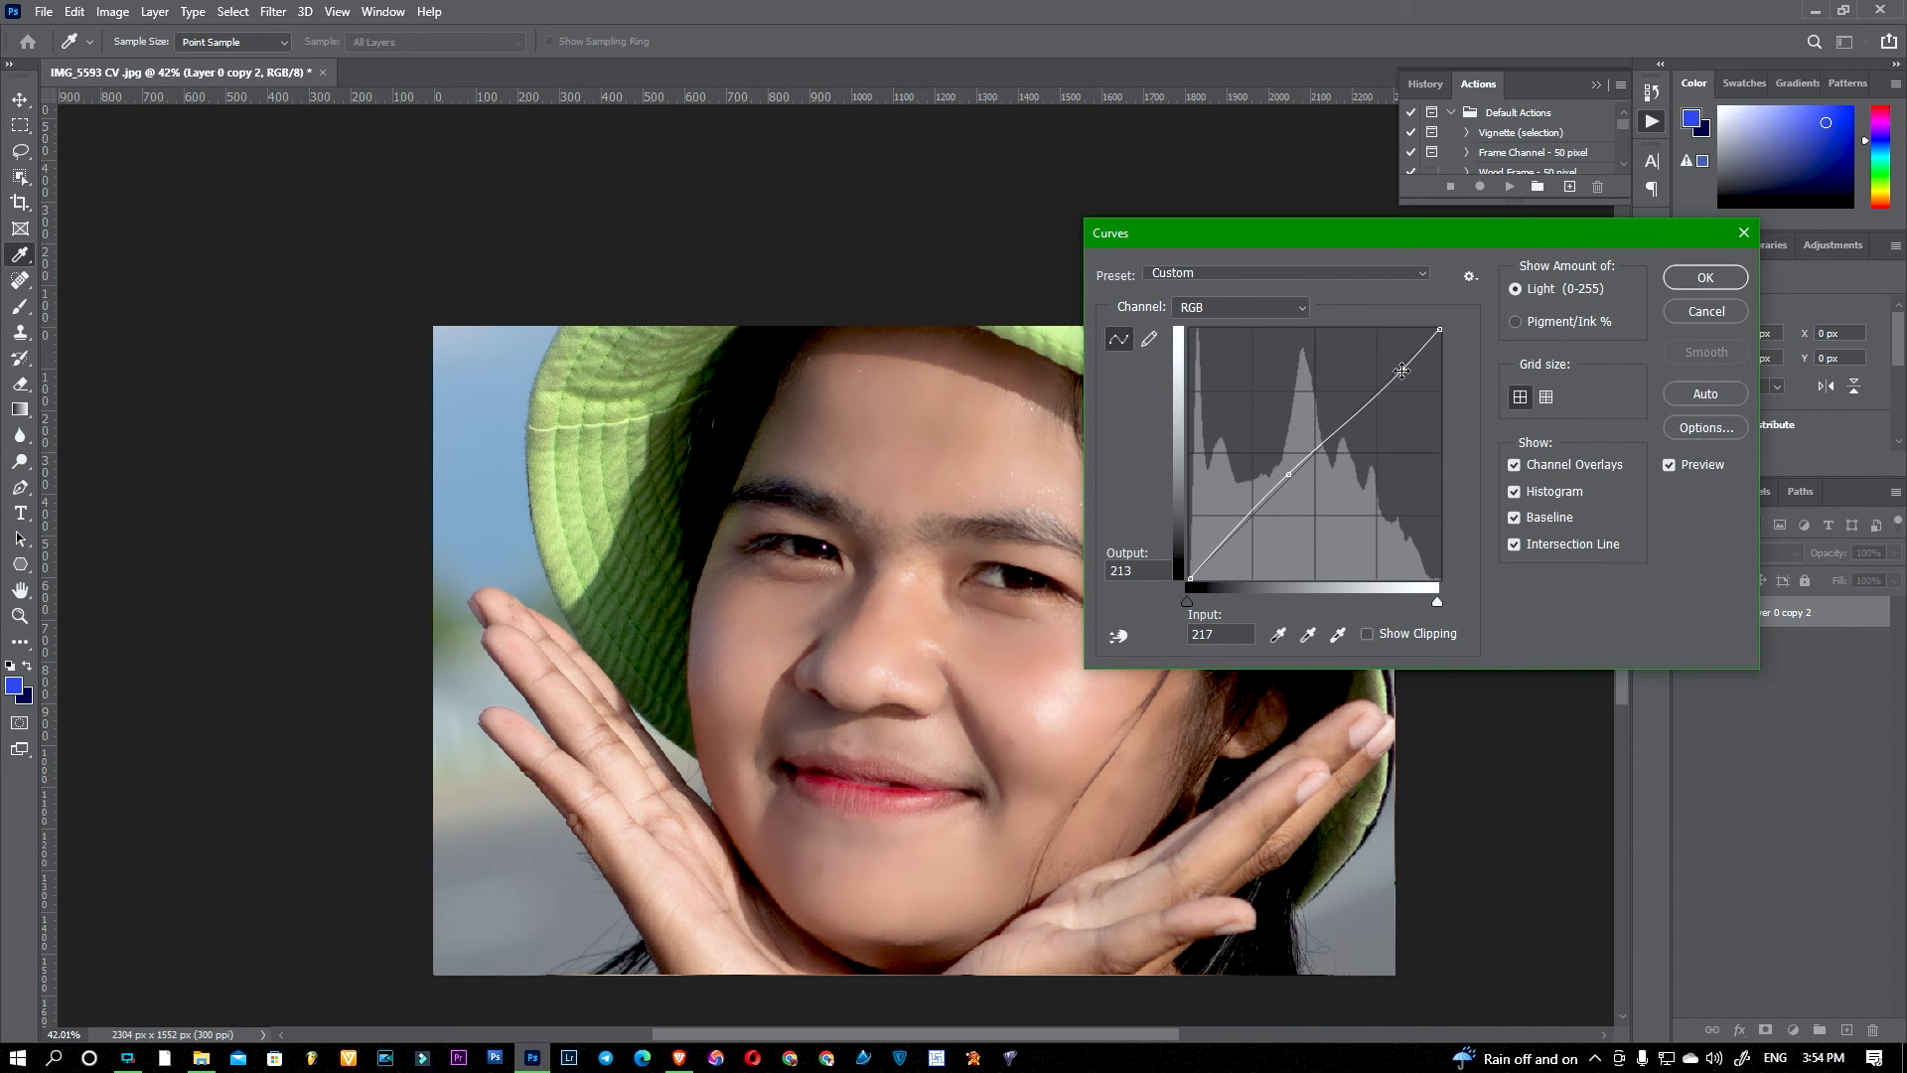
left_click_drag(1401, 370, 1401, 368)
key("Return")
Step: Adjust the Reds with Hue/Saturation, setting hue to +1 and lightness to -3
key("ctrl+u")
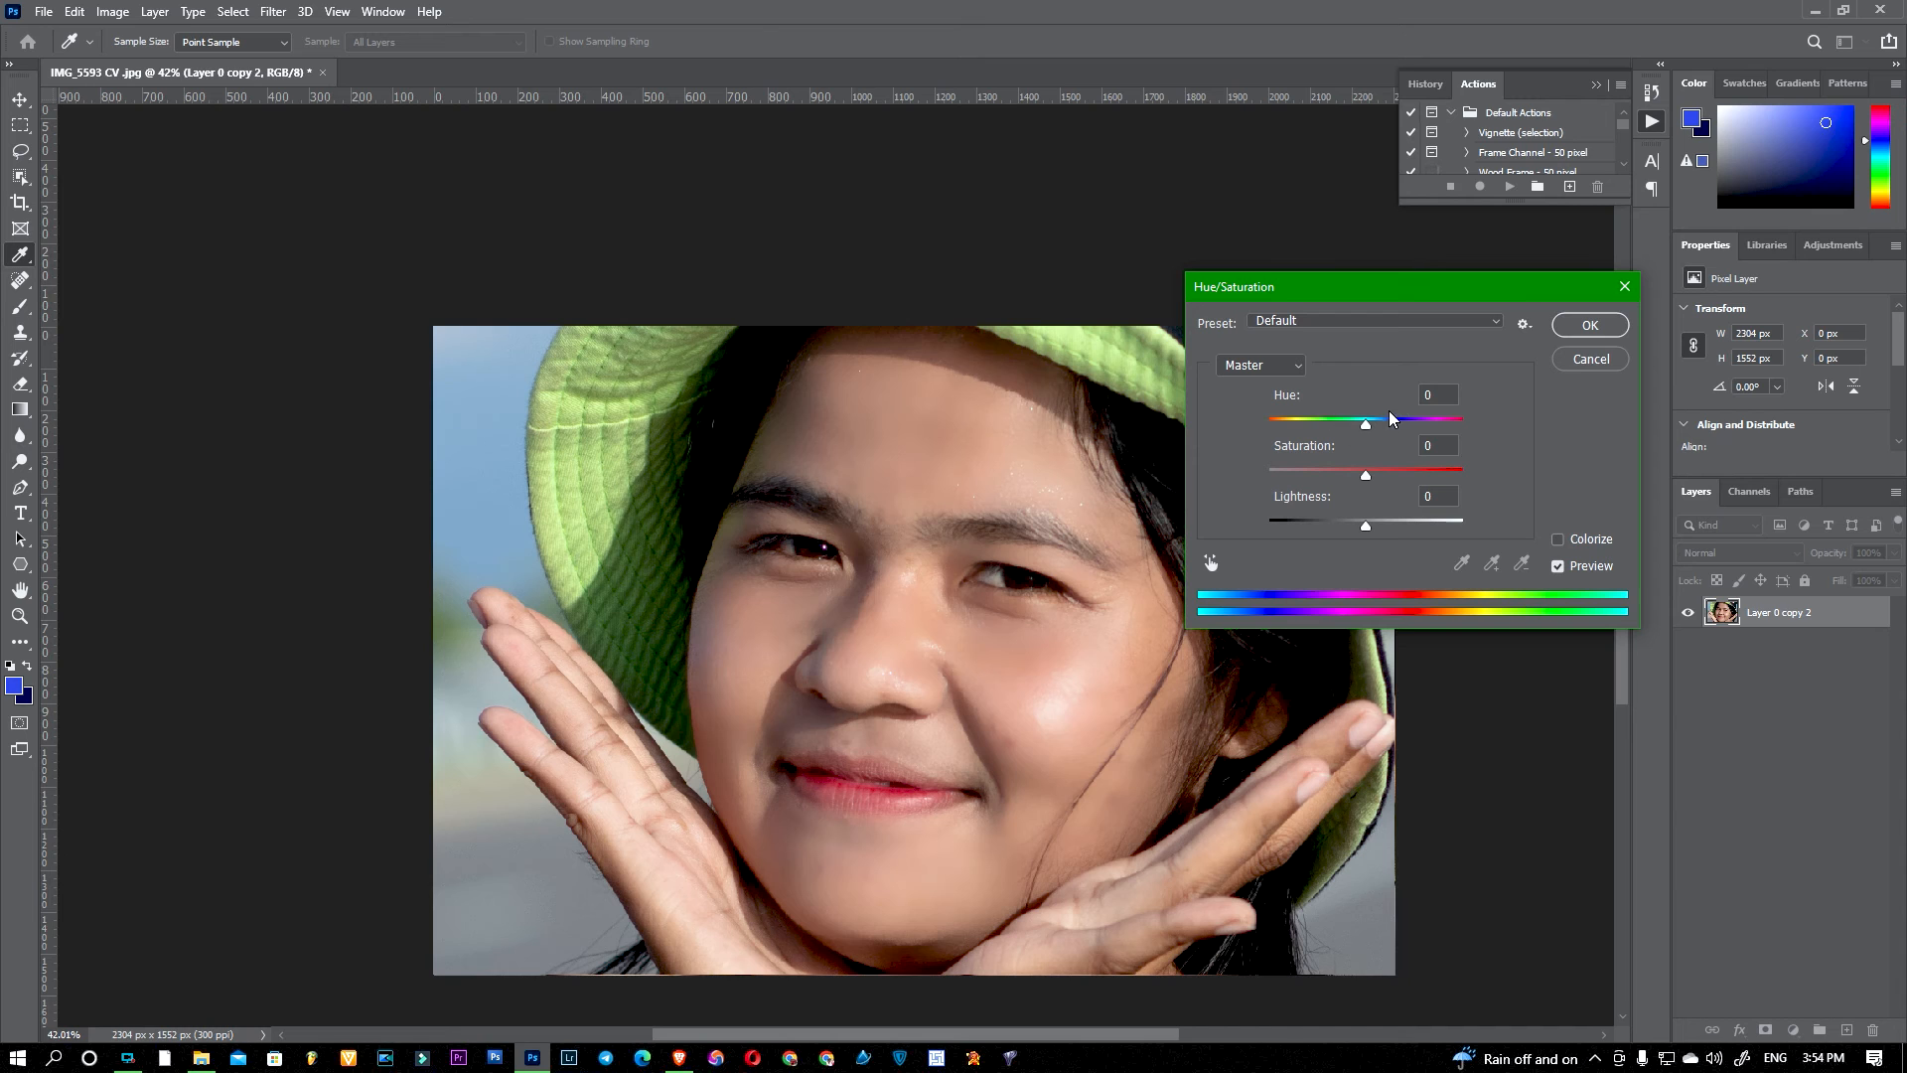
left_click(1269, 370)
left_click(1267, 400)
left_click_drag(1367, 479, 1369, 485)
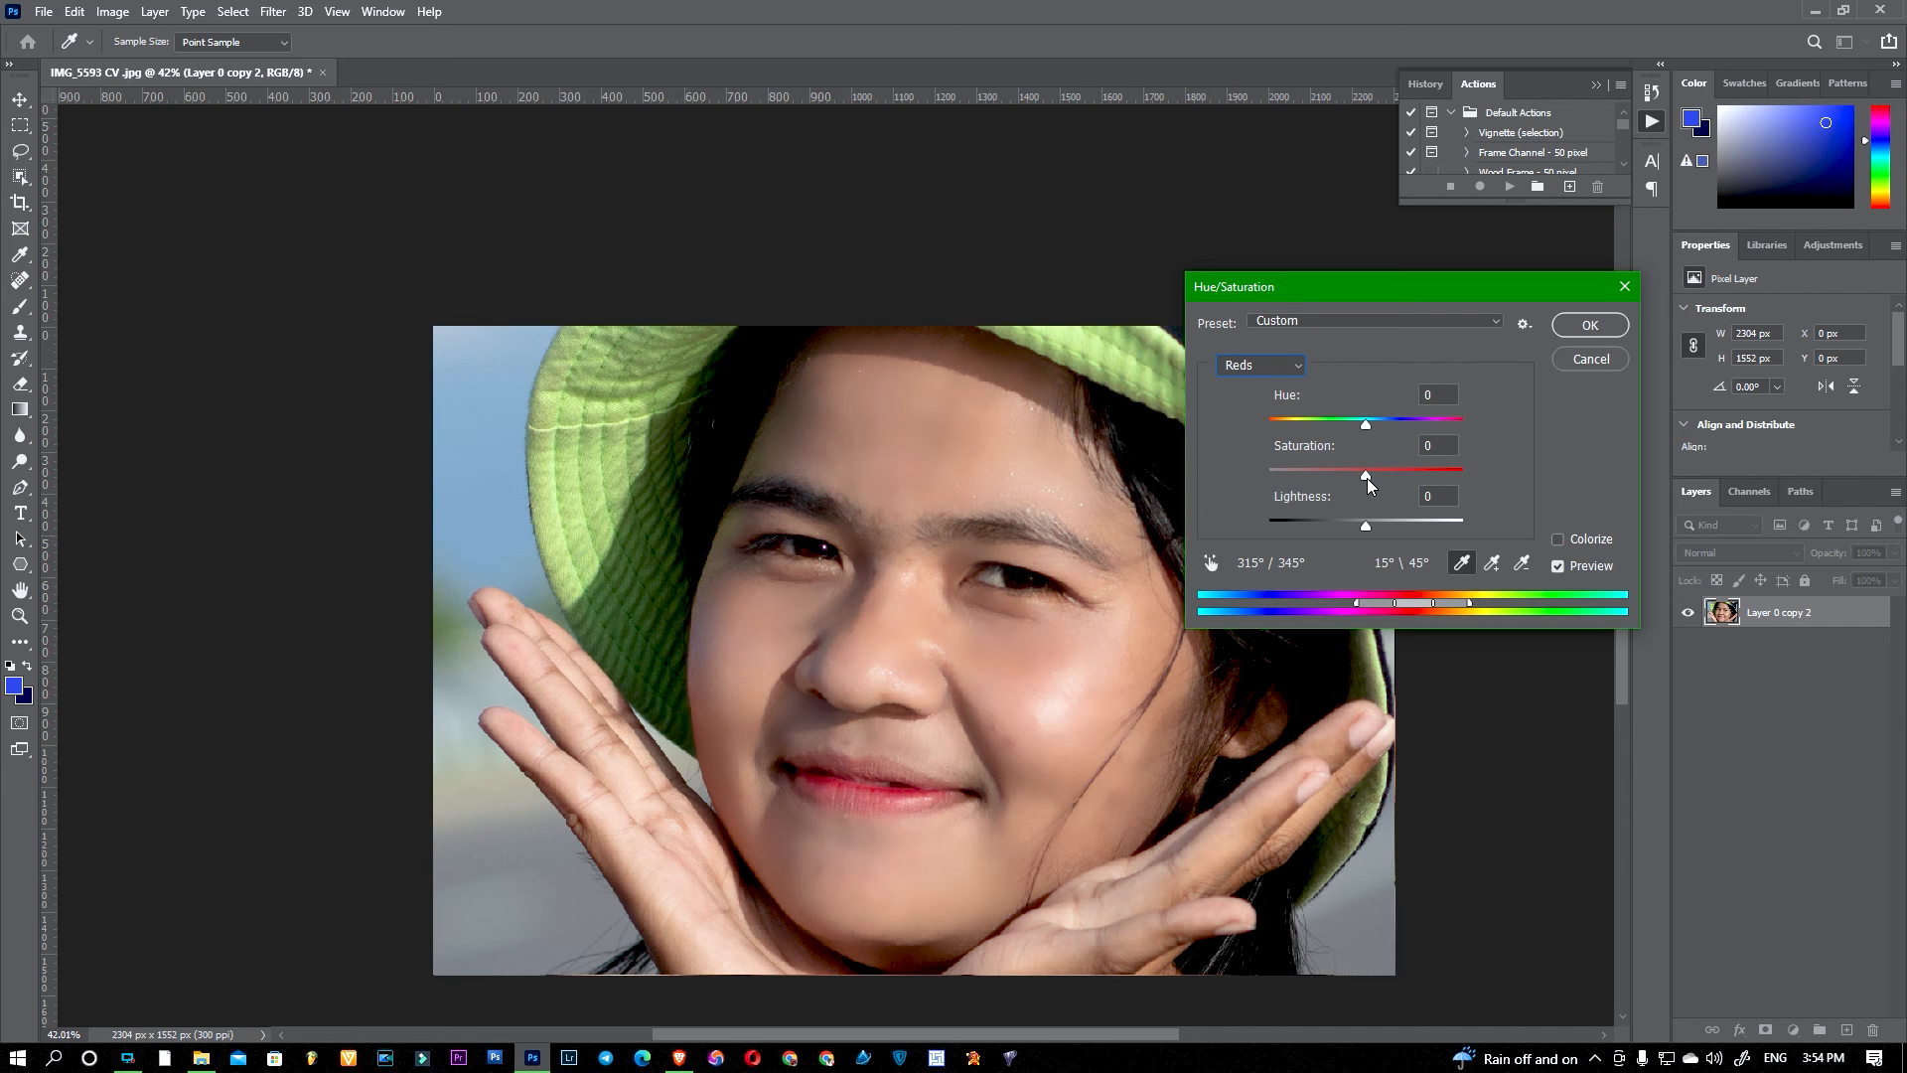
left_click_drag(1366, 526, 1364, 533)
left_click(1365, 531)
left_click_drag(1363, 428, 1366, 427)
left_click(1367, 428)
Step: Shift the hue of the Yellows slightly down, fine-tune their saturation and lightness, and apply the Hue/Saturation adjustment
left_click(1263, 369)
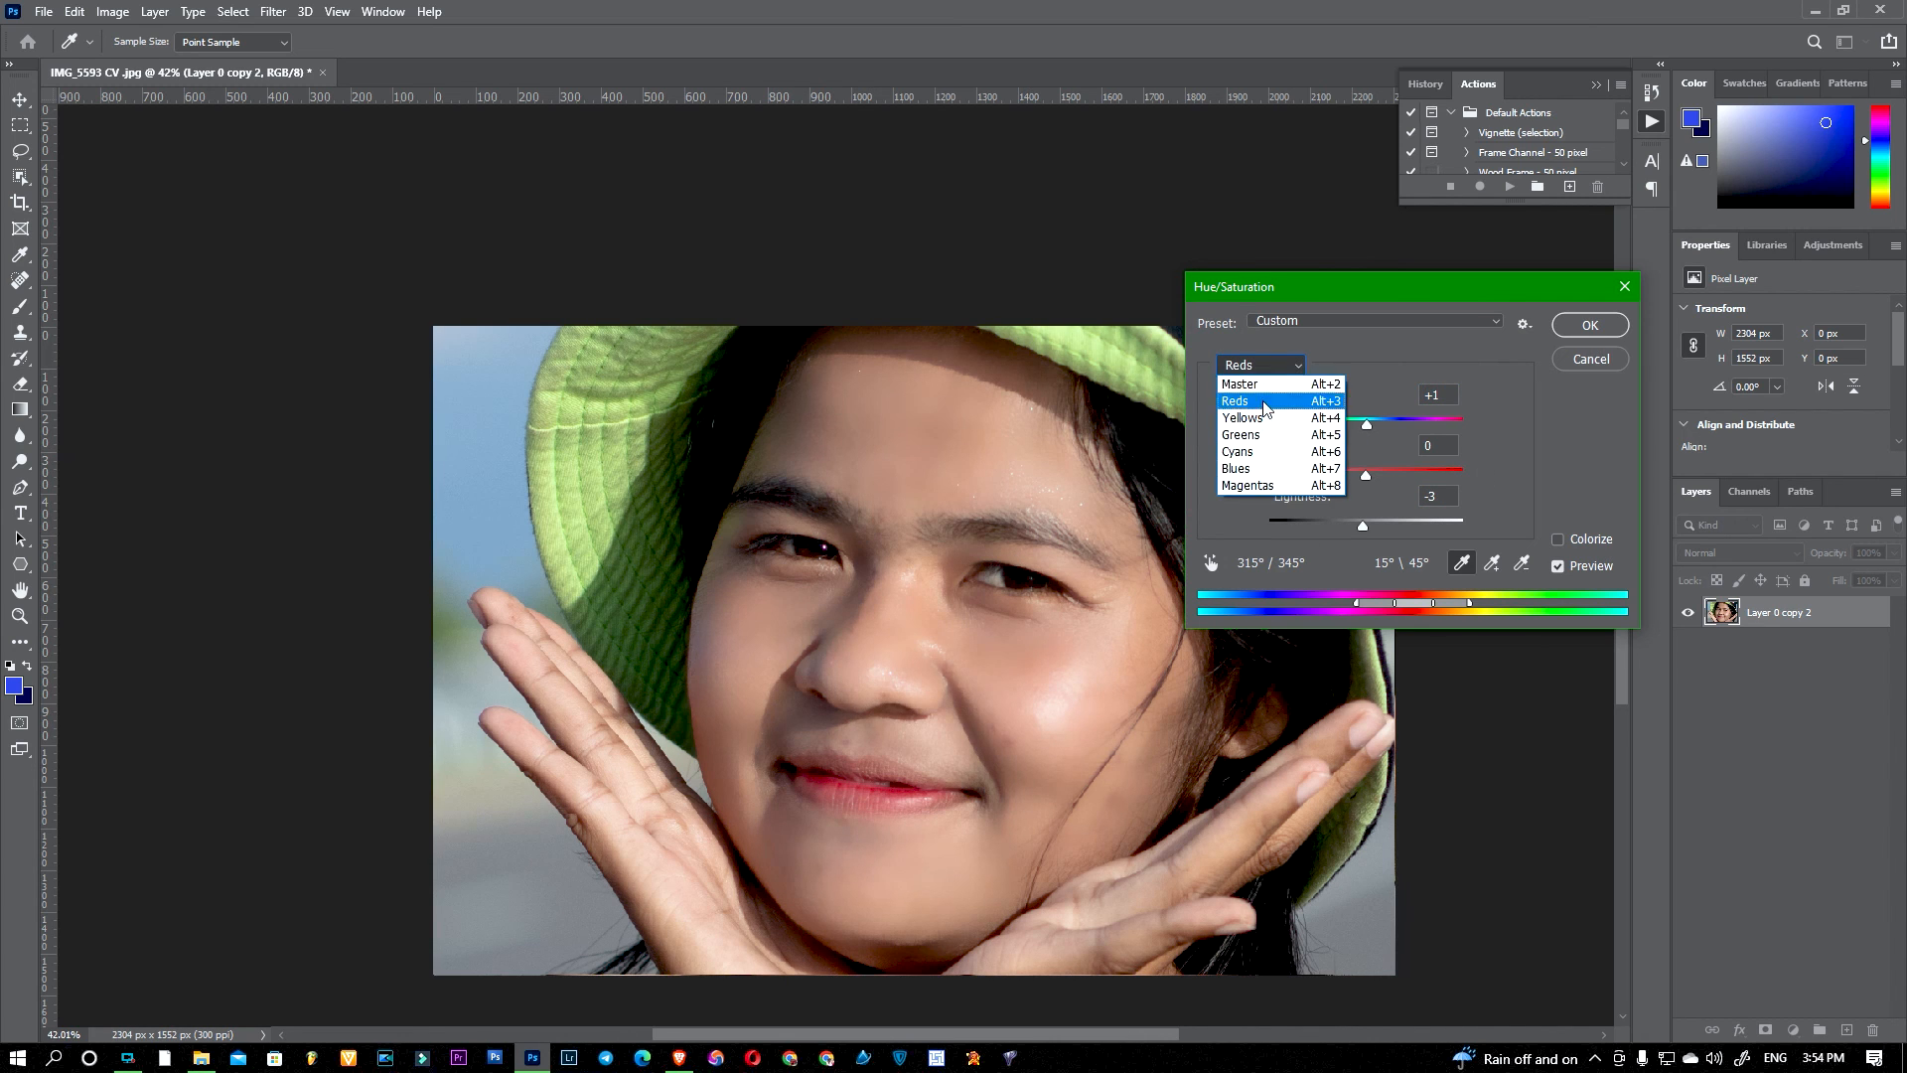
left_click(1244, 417)
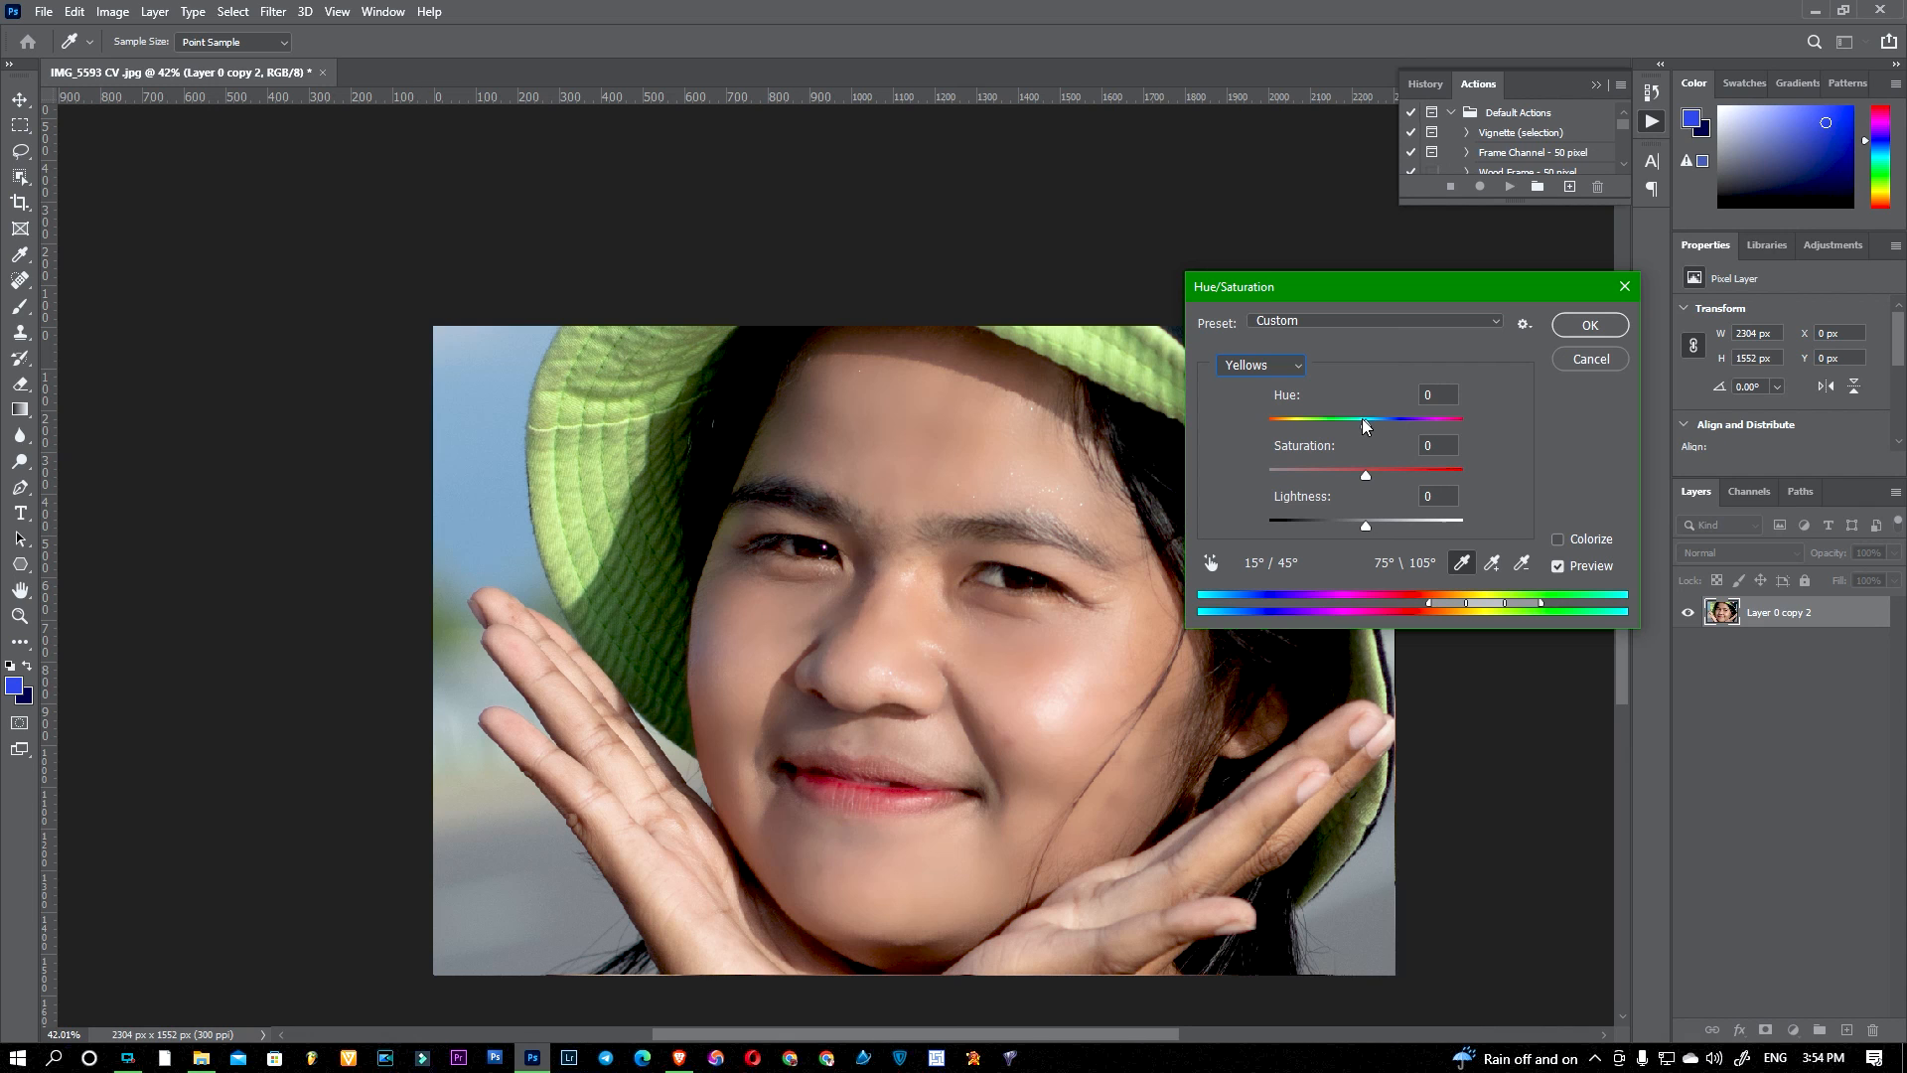
left_click_drag(1365, 424, 1362, 424)
key("Tab")
left_click_drag(1361, 480, 1352, 527)
left_click(1589, 325)
key("b")
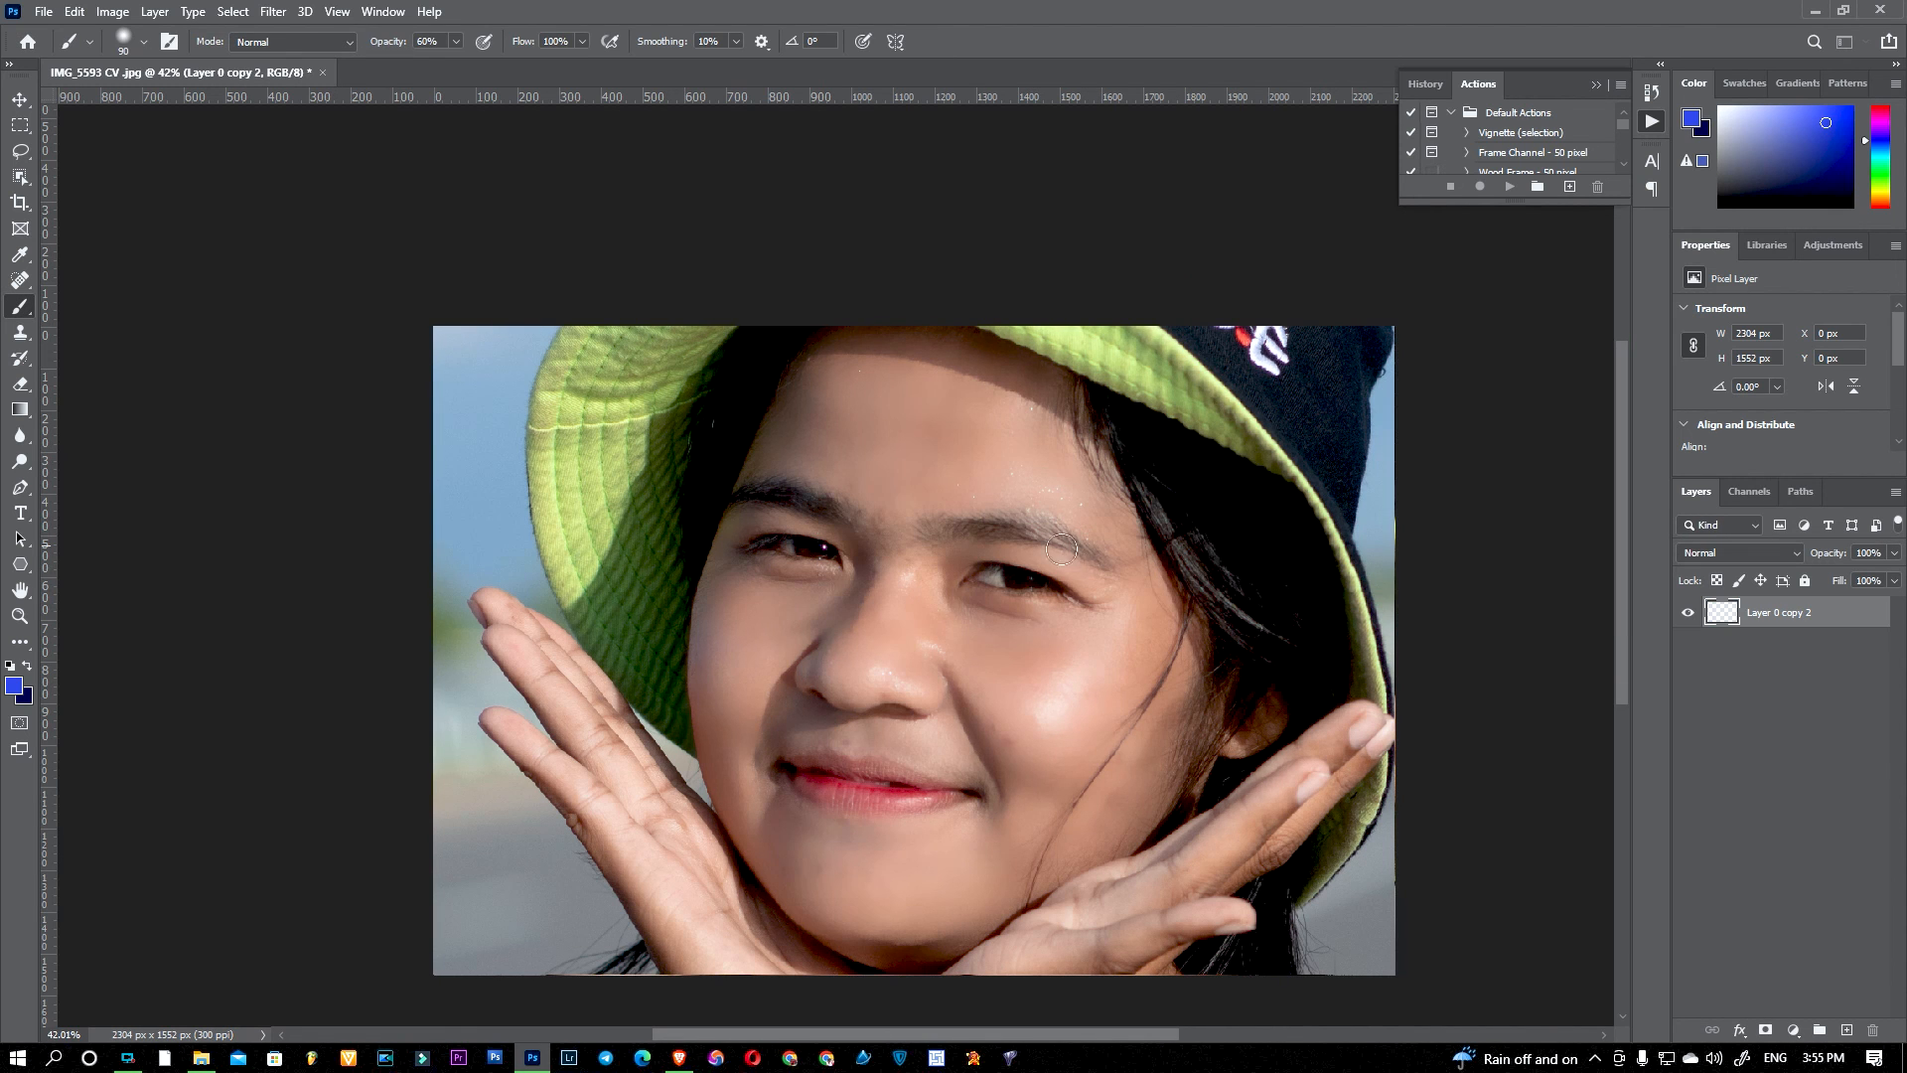
scroll(1231, 506, "down", 3)
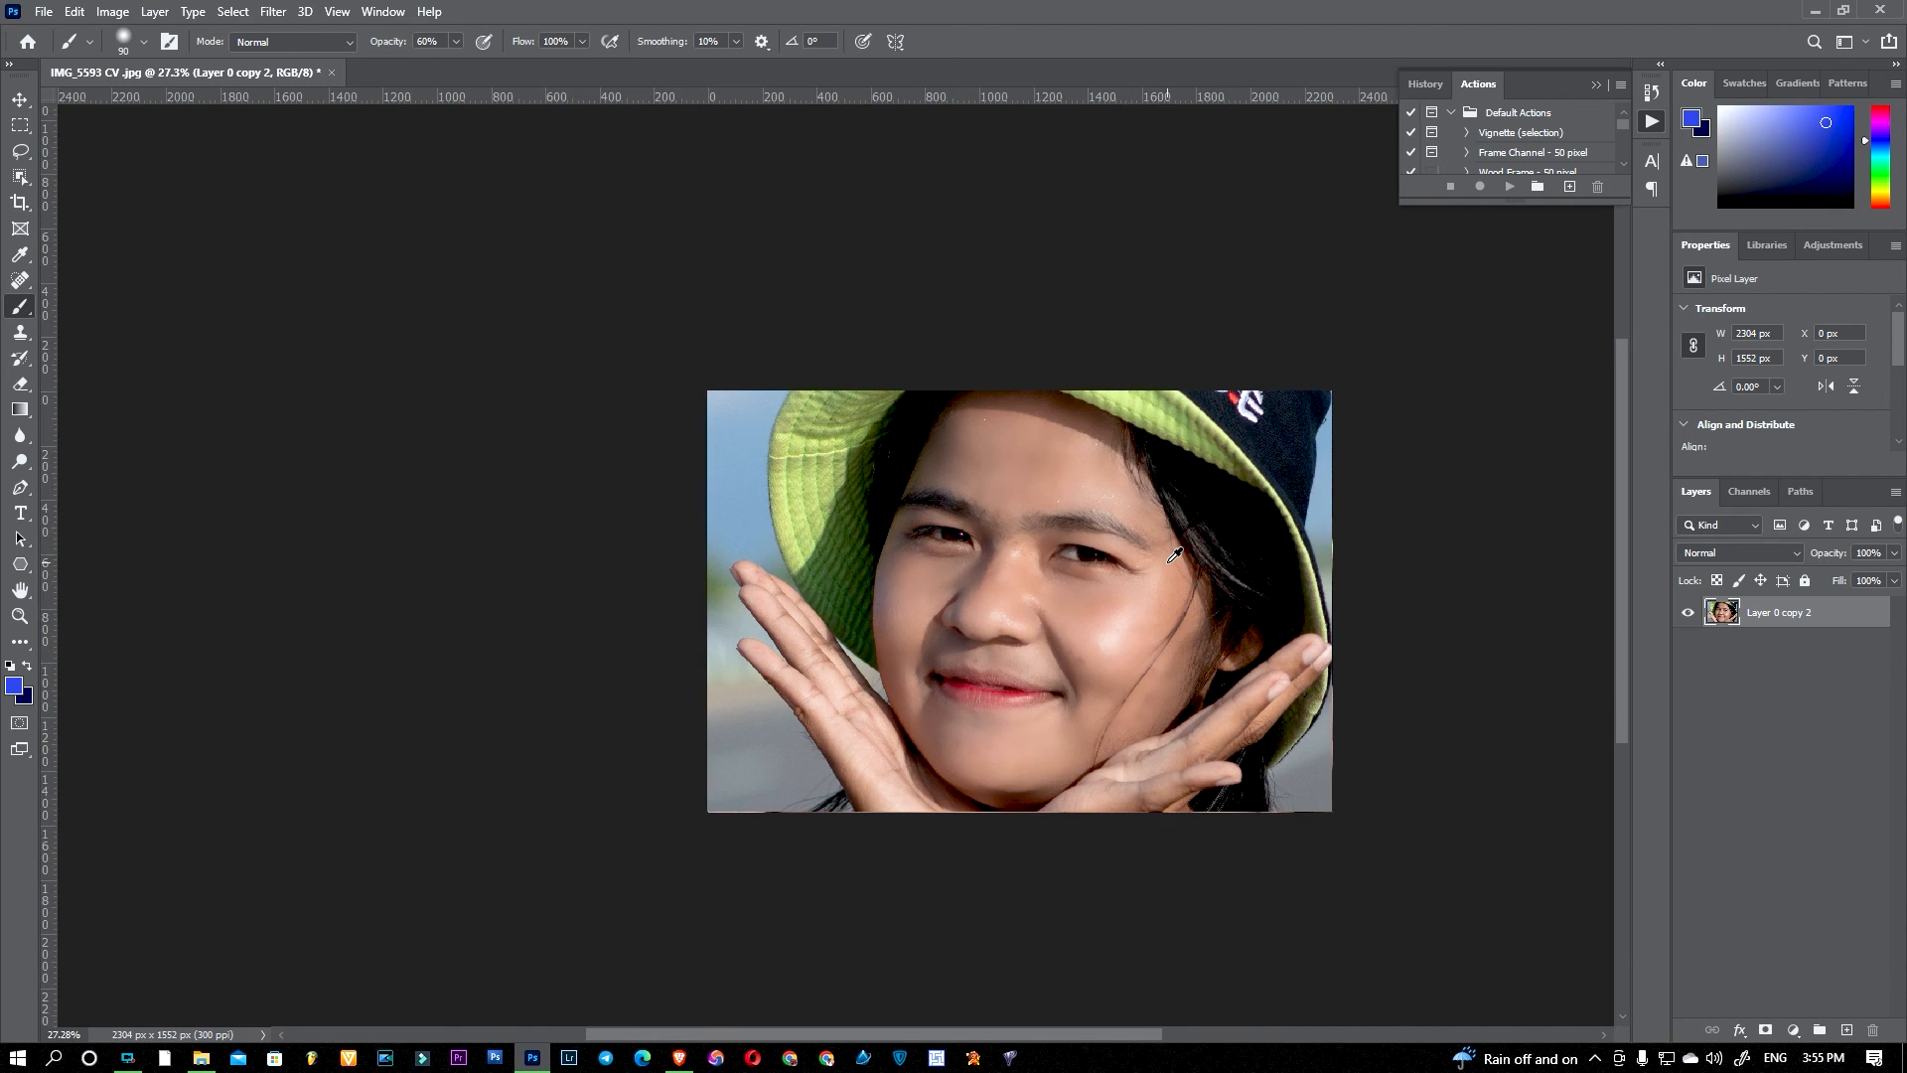
scroll(1152, 566, "up", 4)
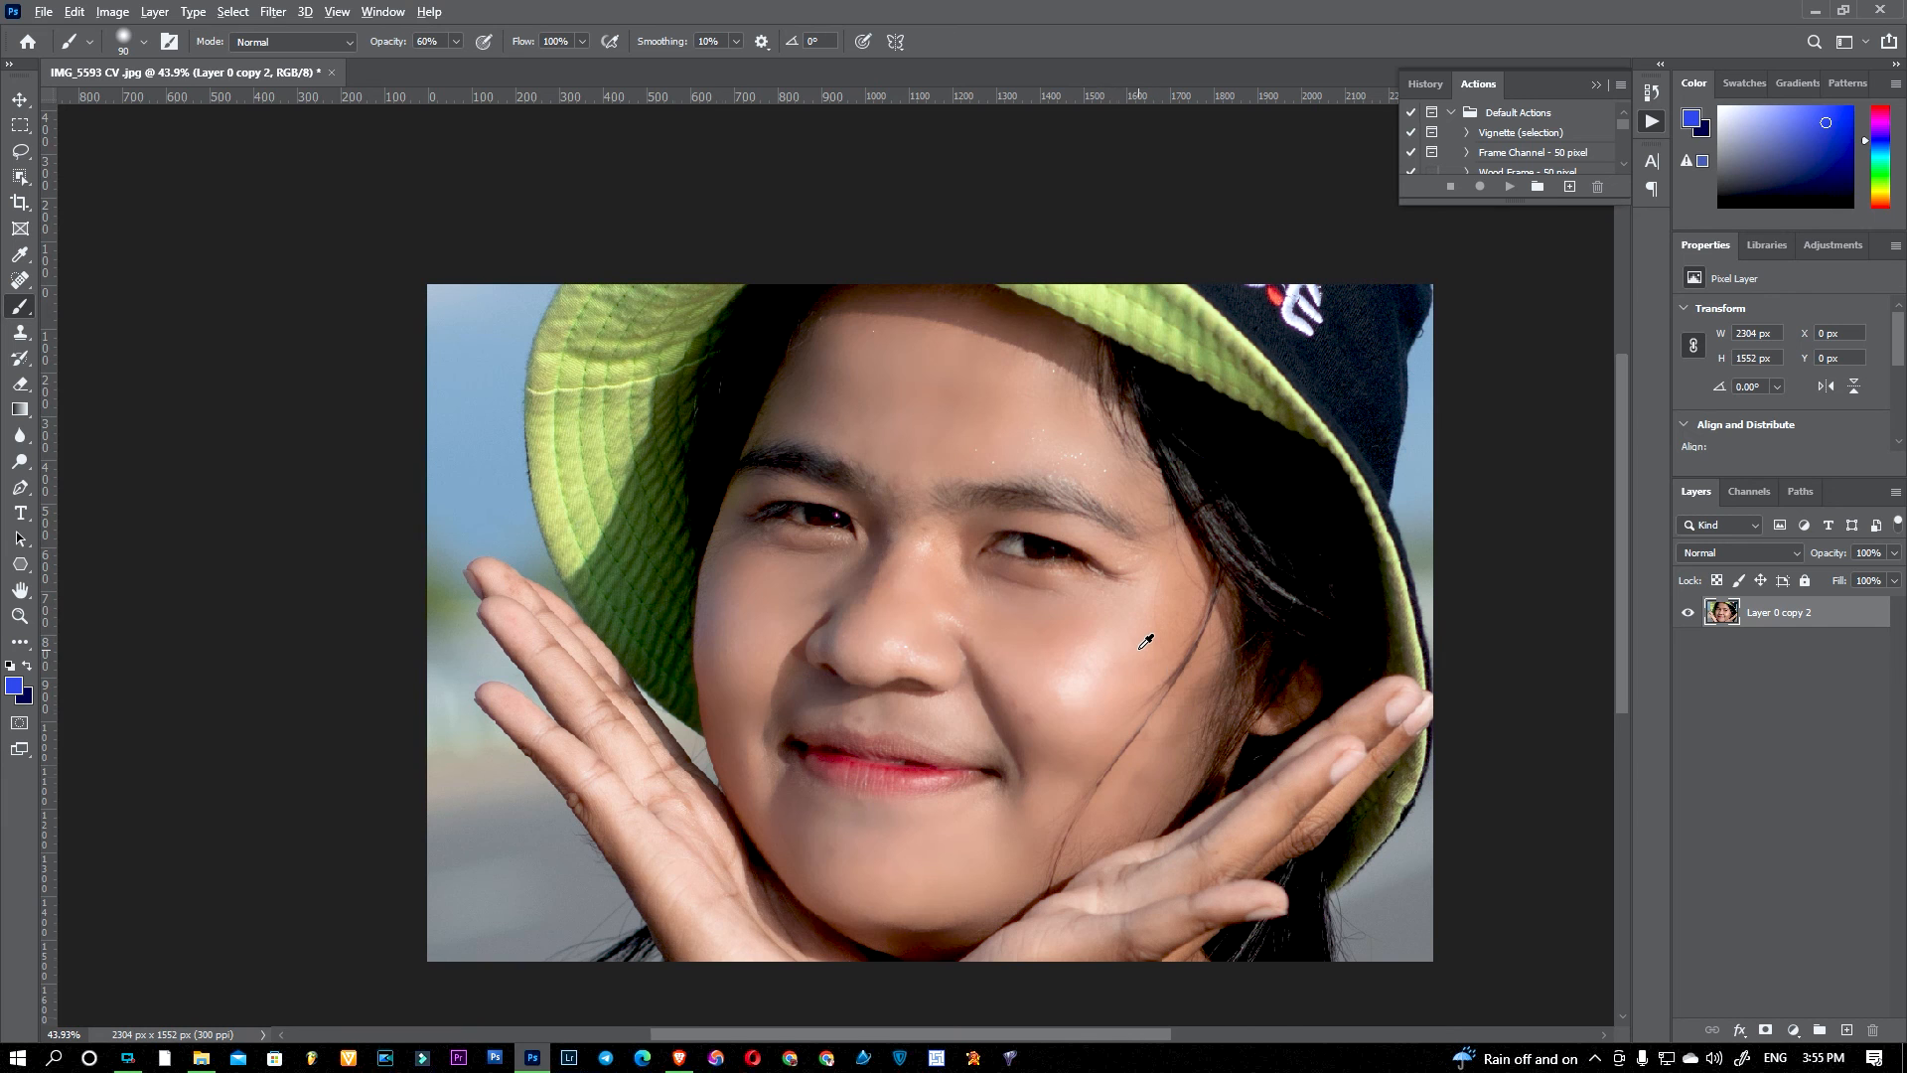
scroll(1142, 640, "up", 2)
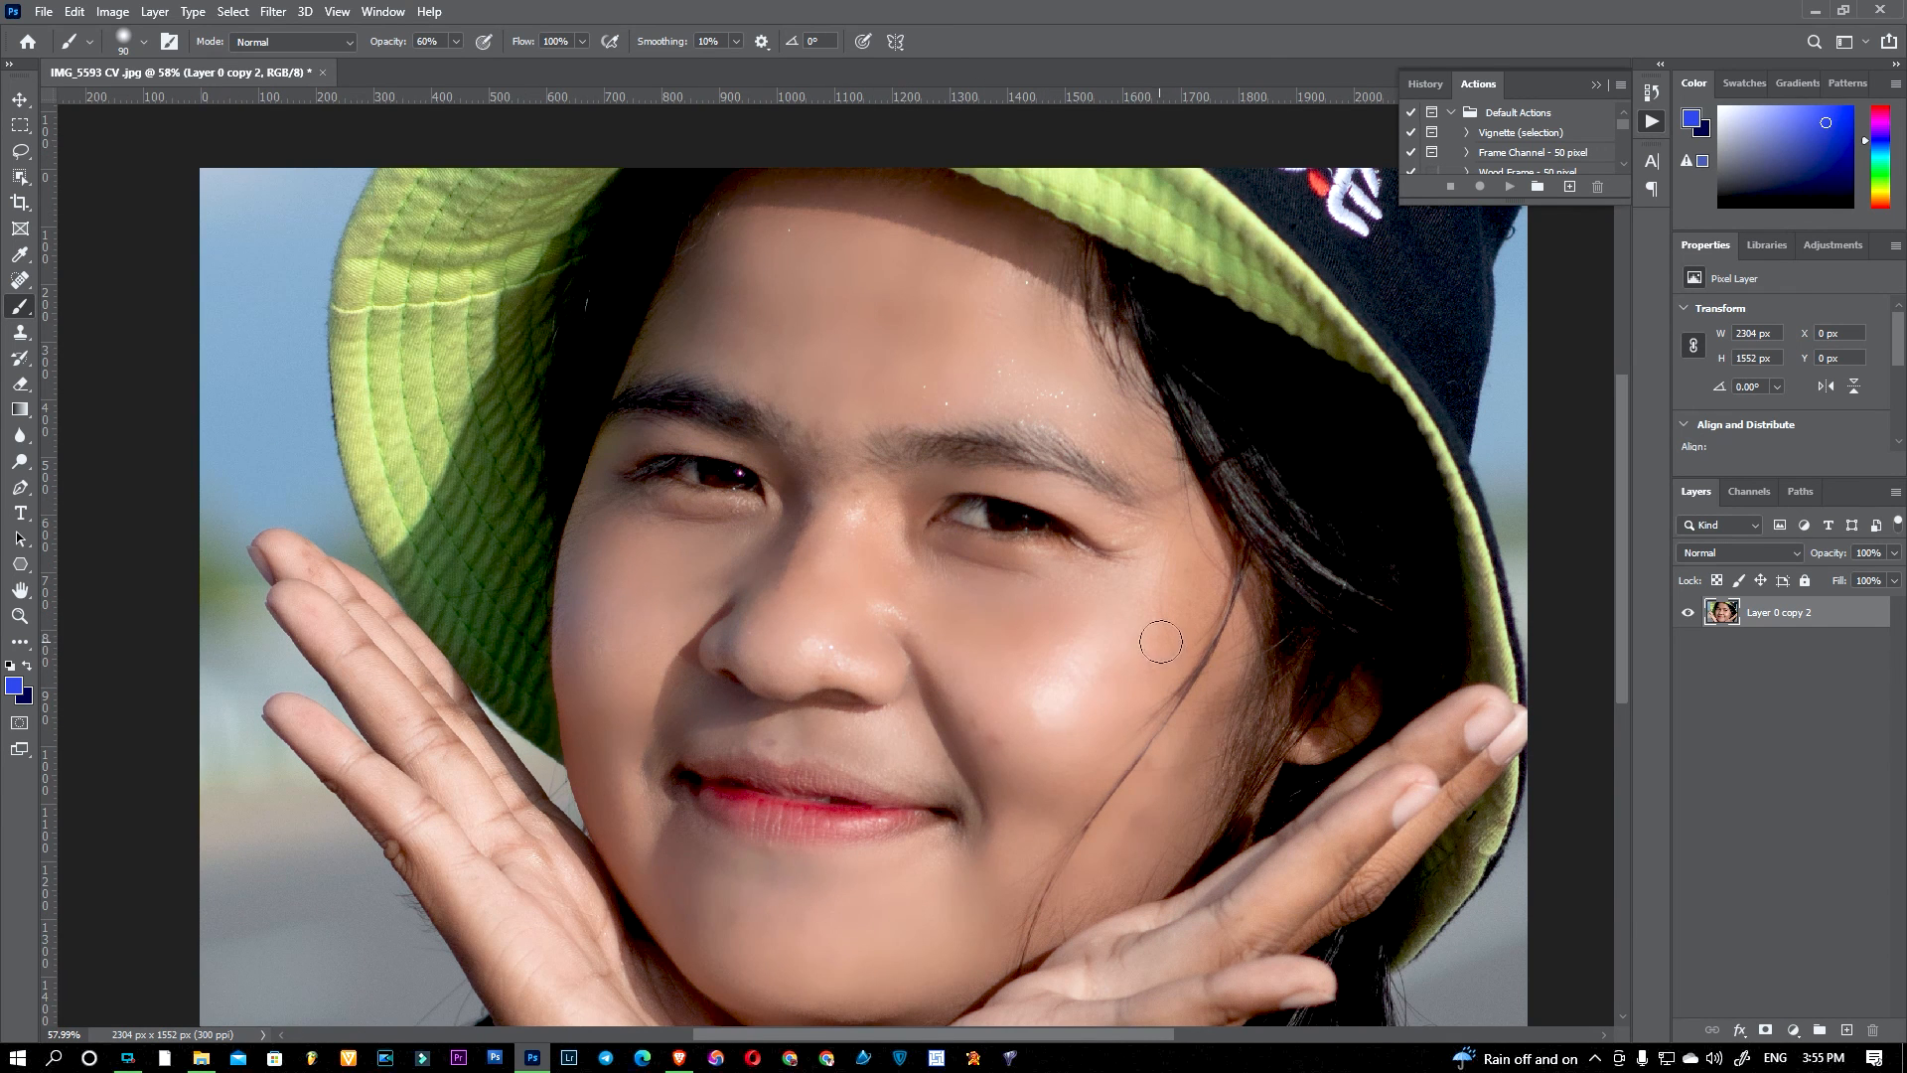
mouse_move(1171, 630)
left_mouse_down()
mouse_move(1043, 630)
mouse_move(1097, 630)
left_mouse_up()
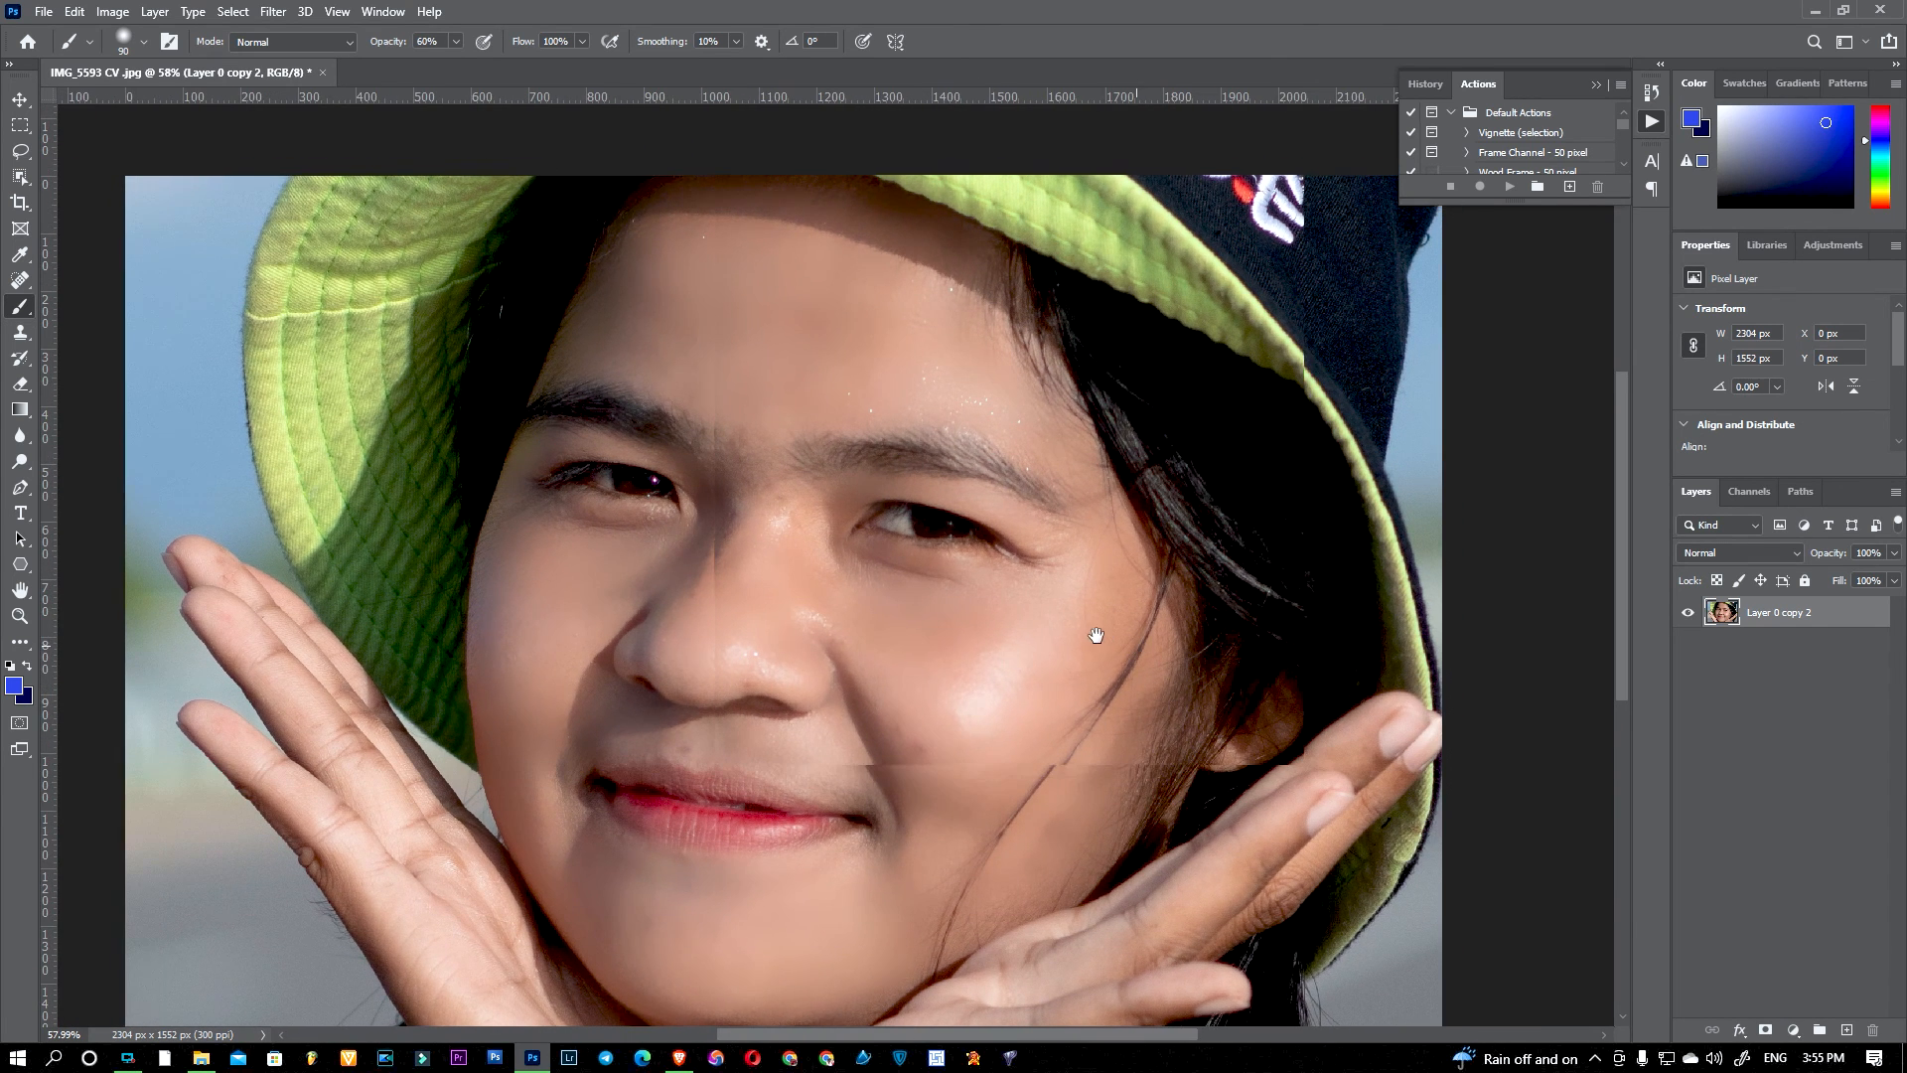